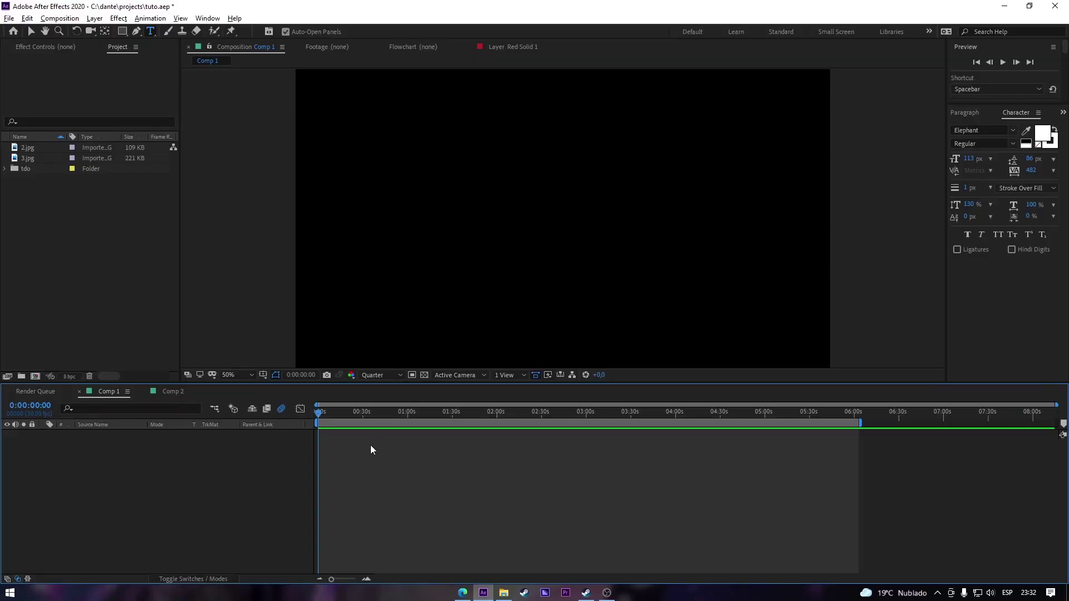
Create a text layer reading "CRAZY - CRAZY - CRAZY - CRAZY" in the composition.
right_click(282, 442)
mouse_move(312, 449)
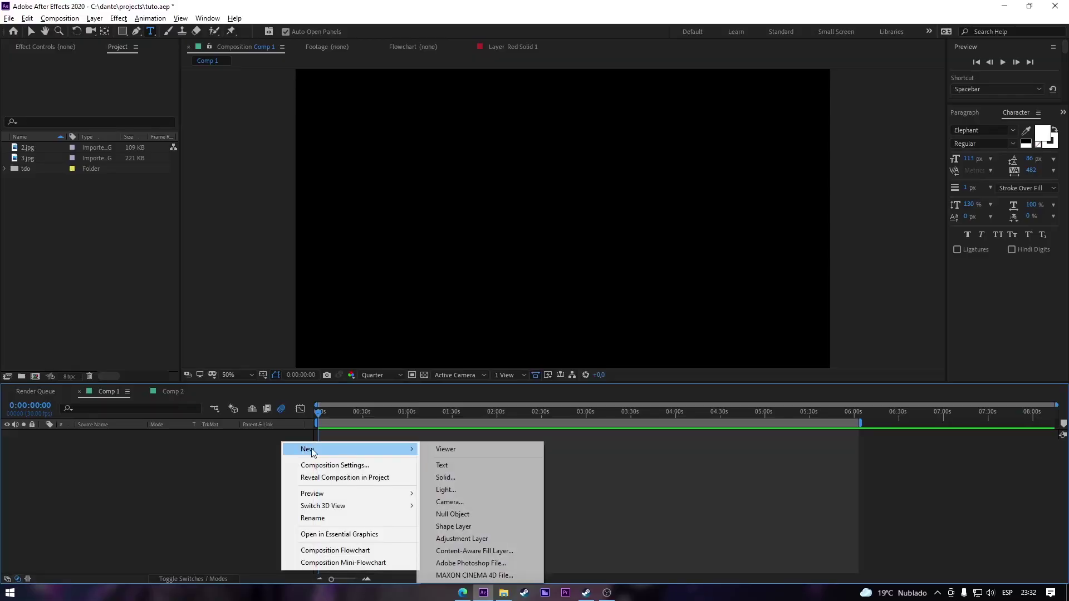
left_click(485, 470)
type("CRA")
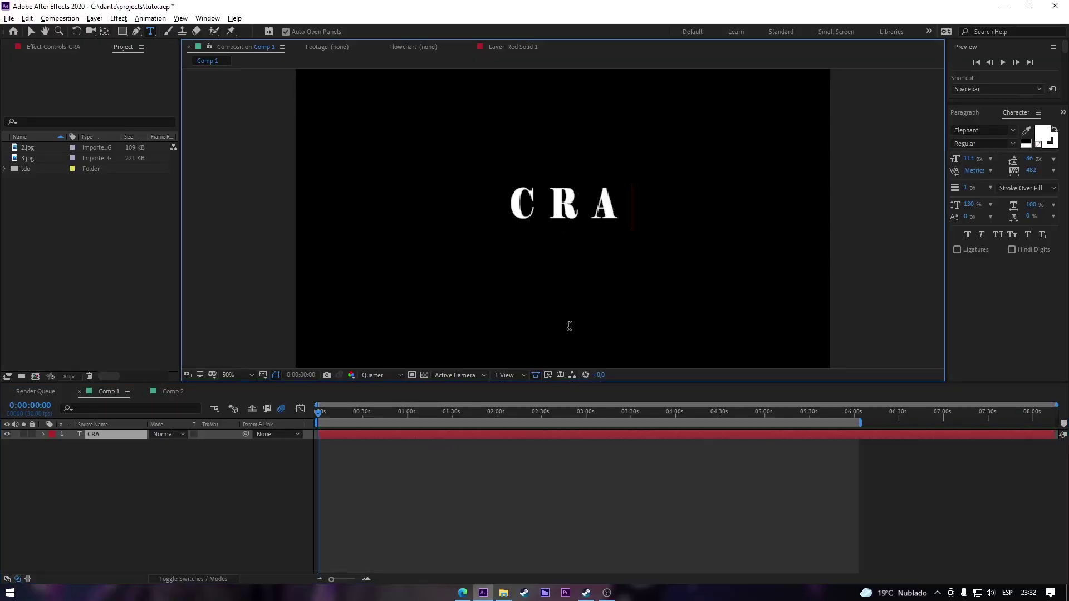
type("ZY -")
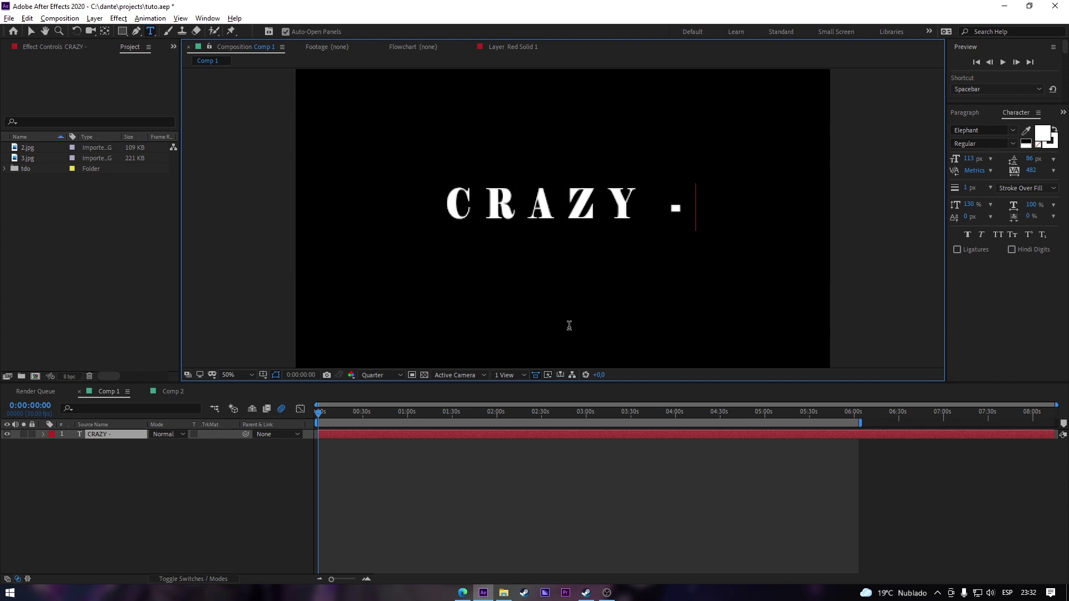
type(" CRAZY - CRAZ")
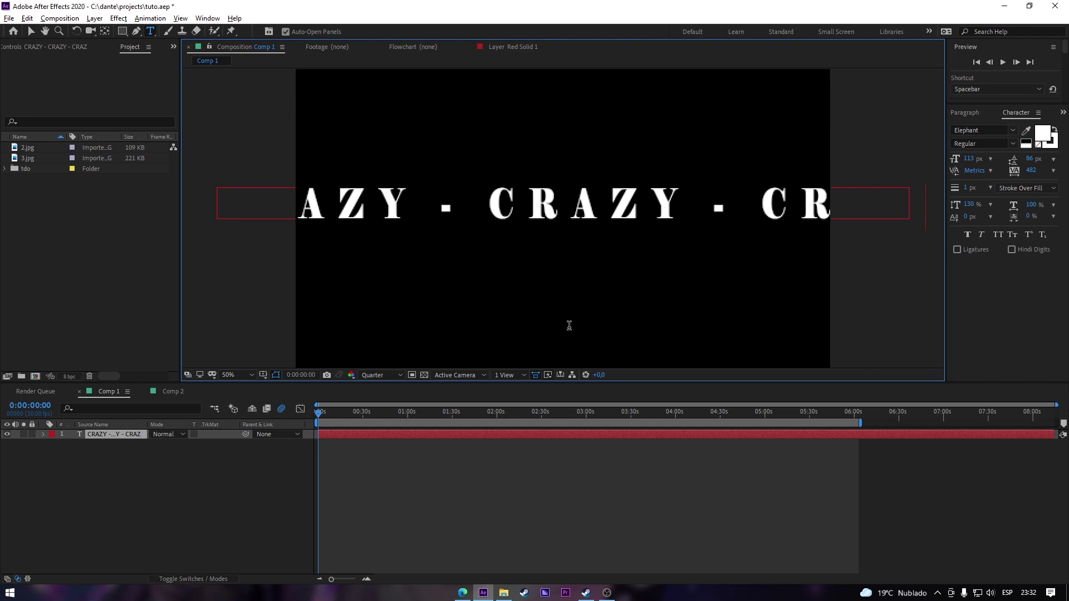
type("Y -")
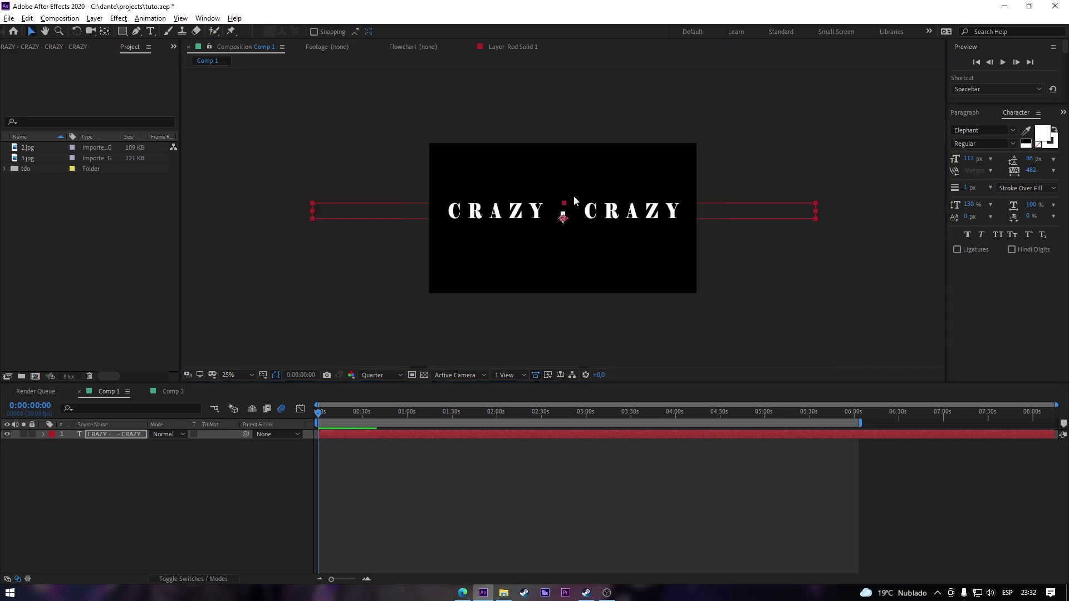
Move the text line up to the upper edge of the frame and set its tracking to 150.
left_click_drag(567, 209, 567, 149)
scroll(568, 156, "up", 2)
key("Caps_Lock")
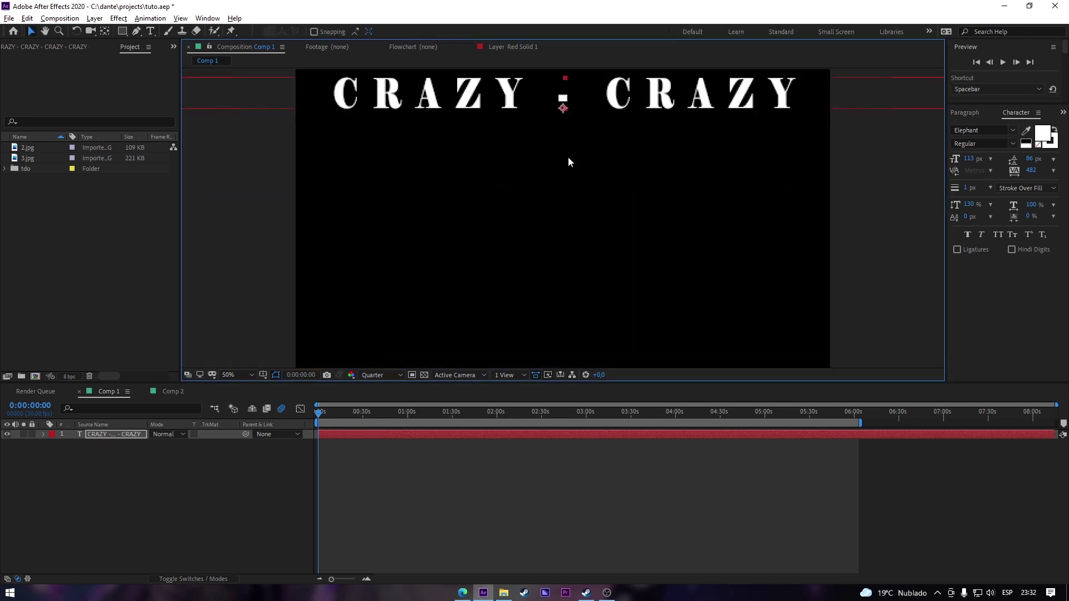
scroll(569, 163, "down", 2)
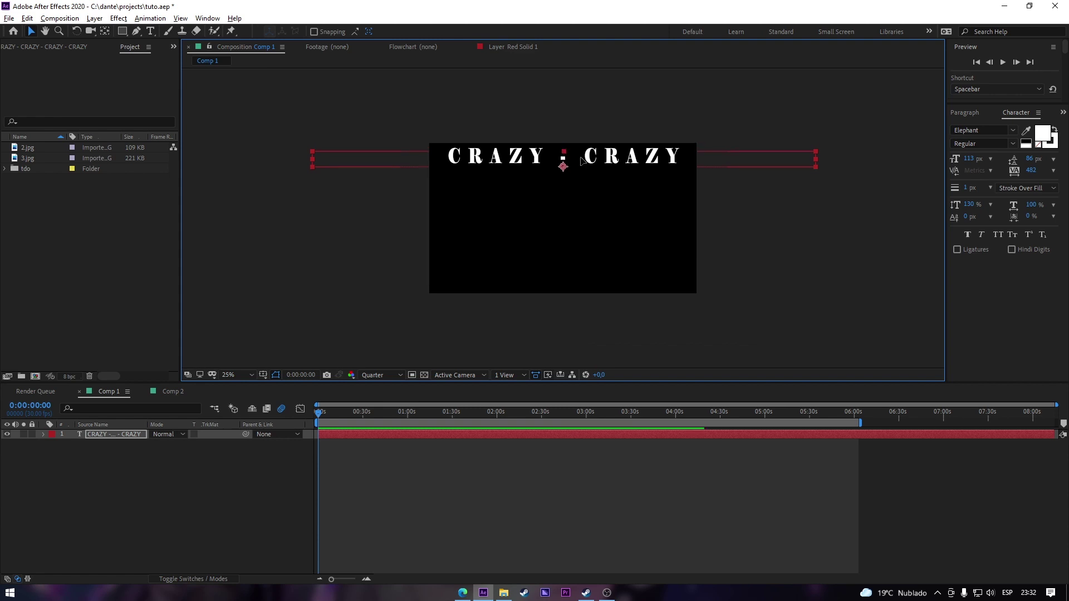
left_click(562, 188)
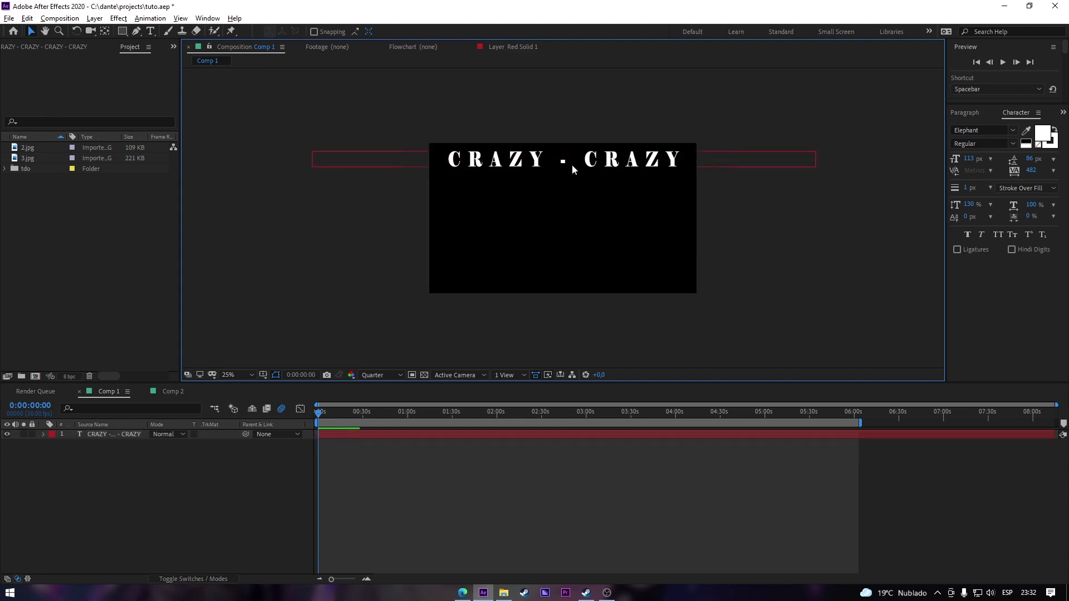
left_click(563, 163)
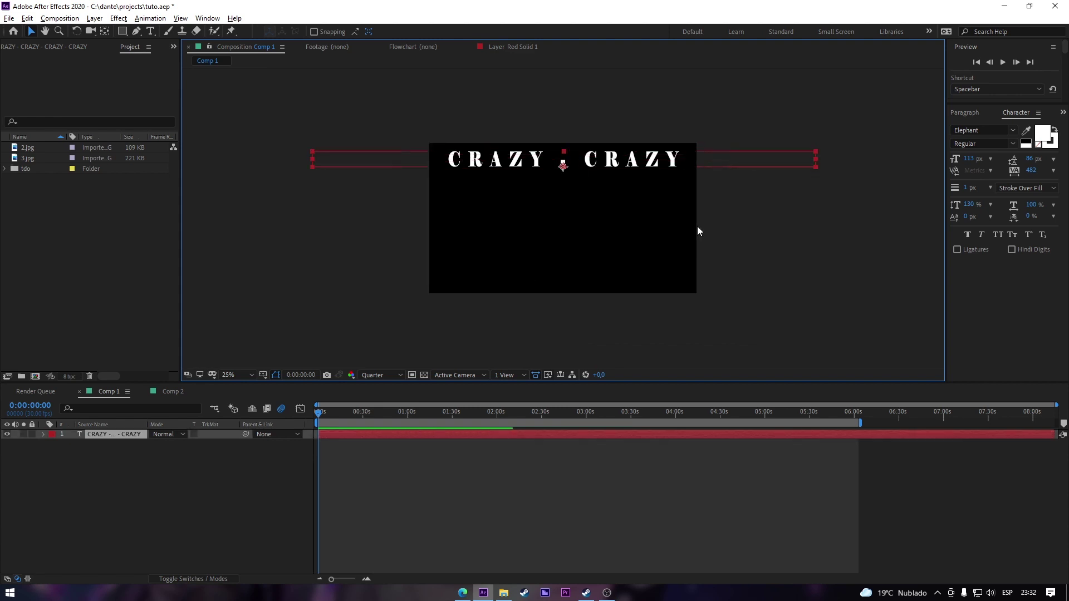
left_click_drag(1031, 170, 523, 189)
Duplicate the CRAZY text layer and place the copy beneath the original at Position 960, 321.
key("ctrl+d")
key("p")
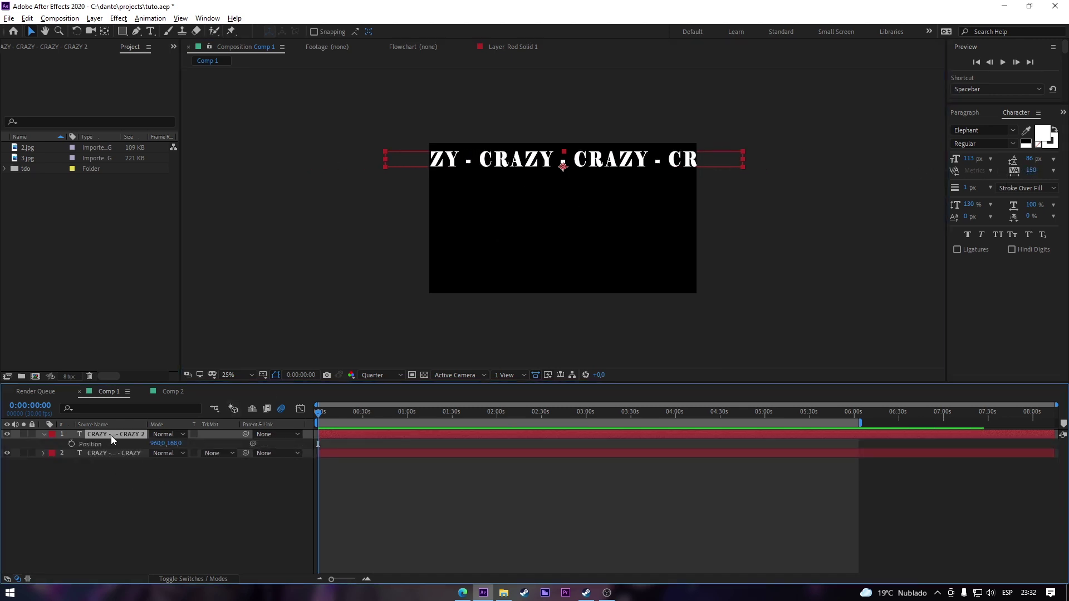
left_click_drag(178, 444, 283, 422)
Replace the duplicated line's text with lowercase "crazy - crazy - crazy - crazy - crazy".
double_click(631, 179)
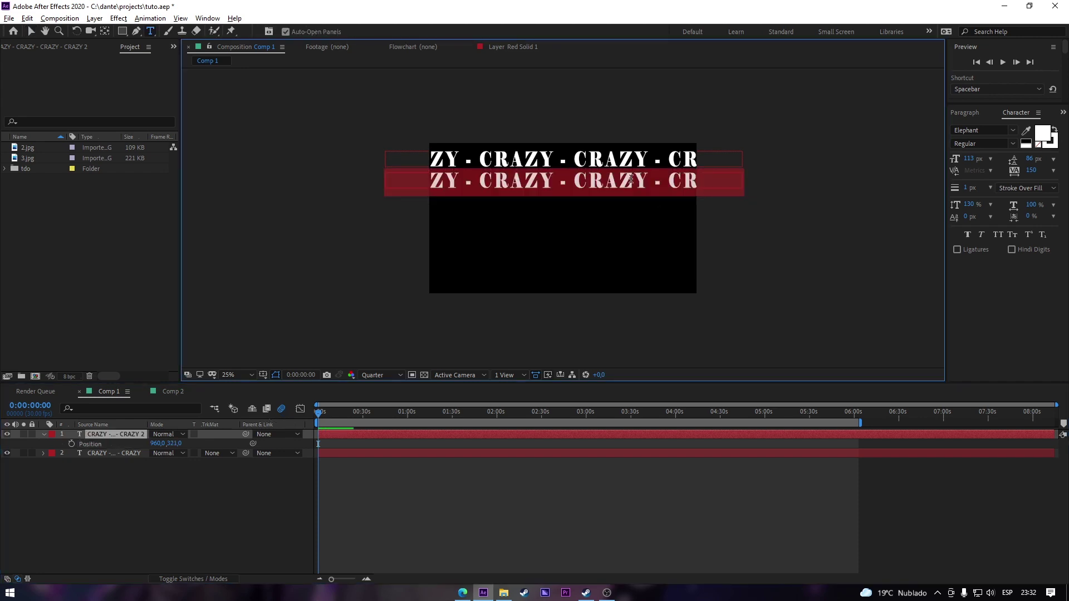
type("craz")
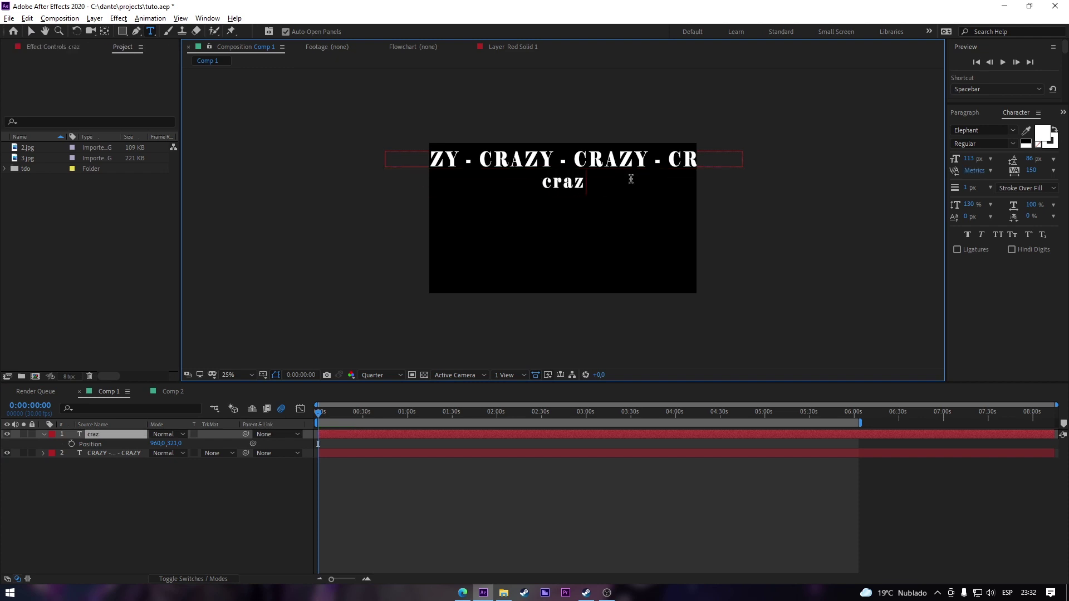
type("y")
type(" - ")
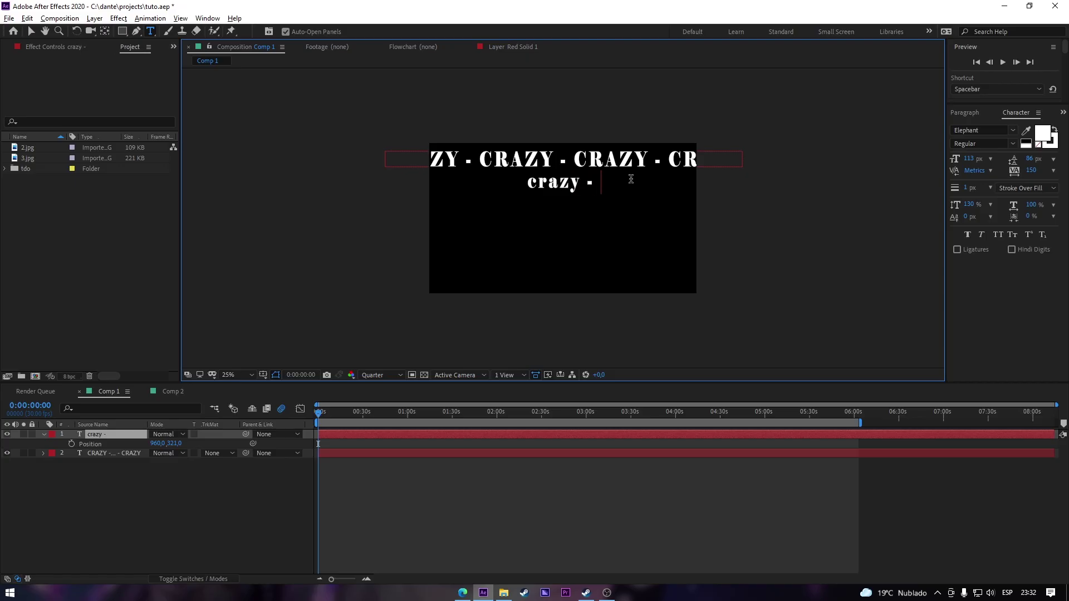
type("crazy")
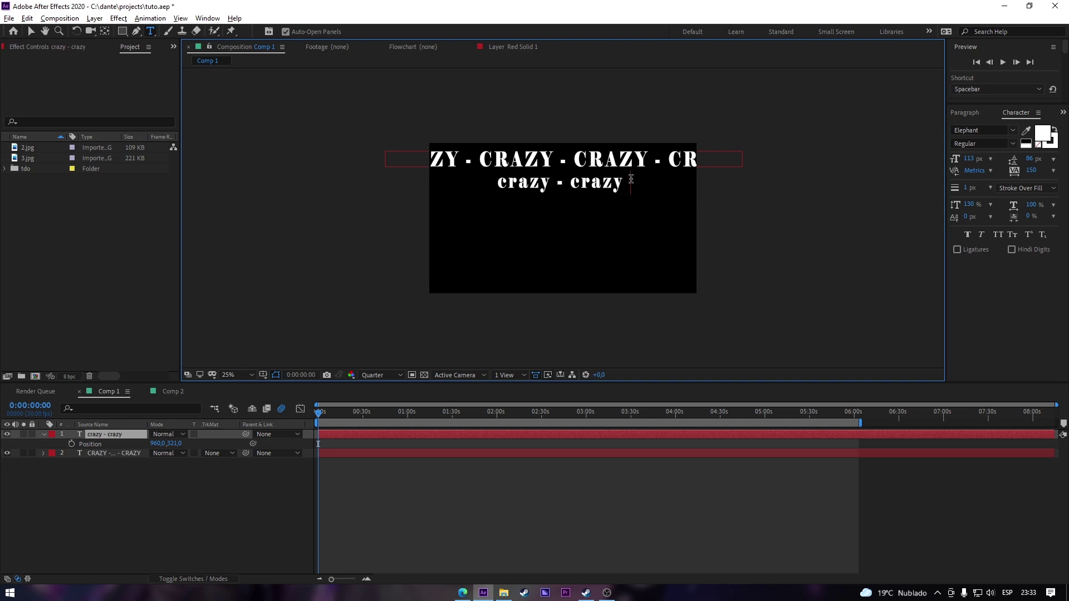
type(" - crazy - crazy")
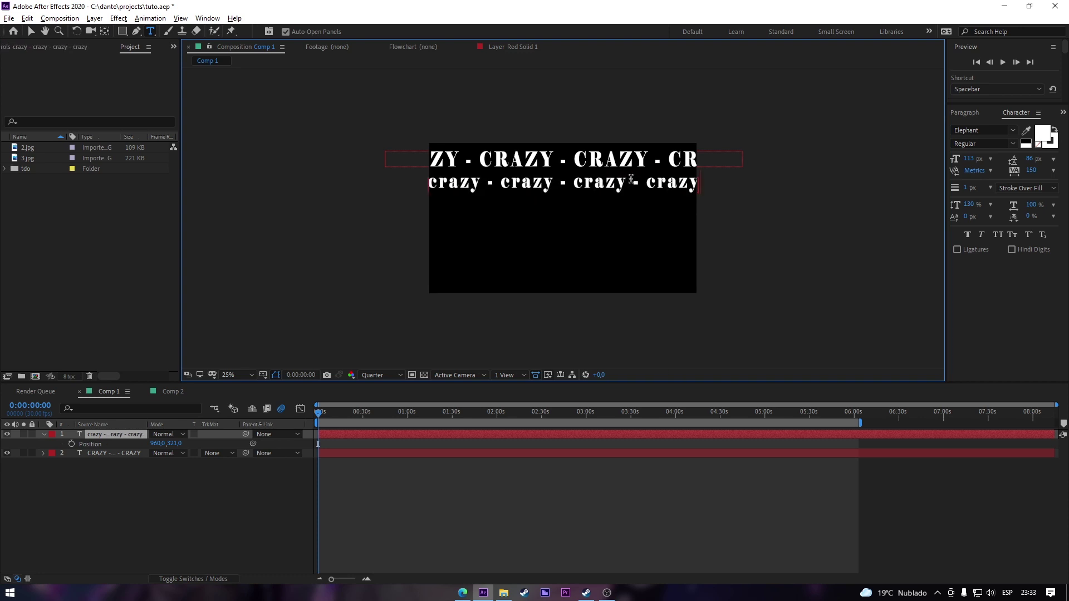
type(" - crazy")
Remove the fill colour from the whole lowercase line, leaving only its stroke outline.
key("ctrl+a")
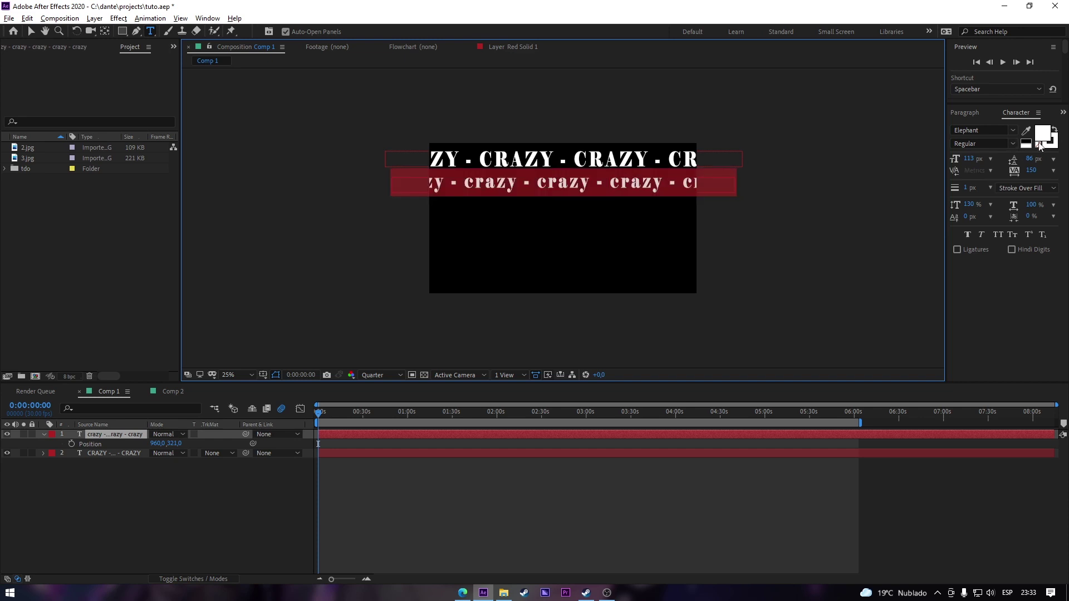
left_click(1038, 144)
left_click(31, 31)
scroll(528, 107, "up", 1)
Set the composition preview resolution to Full and fit the frame to the viewer.
left_click(382, 375)
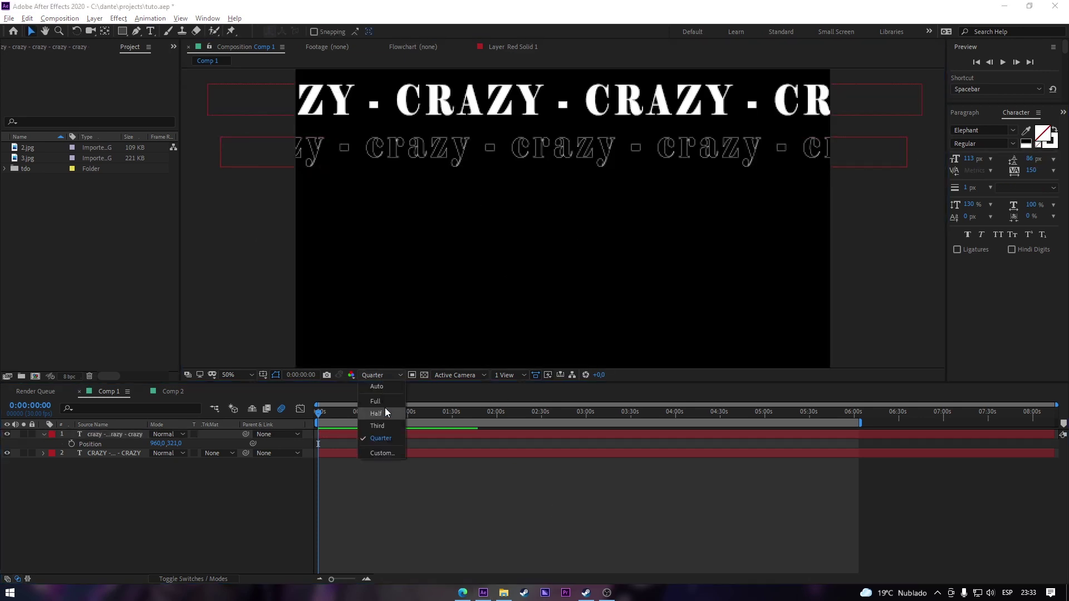
left_click(382, 401)
left_click(237, 374)
left_click(240, 389)
Duplicate the solid and outlined text layers, placing the copies in alternating rows at Y positions 543 and 736.
left_click(381, 435)
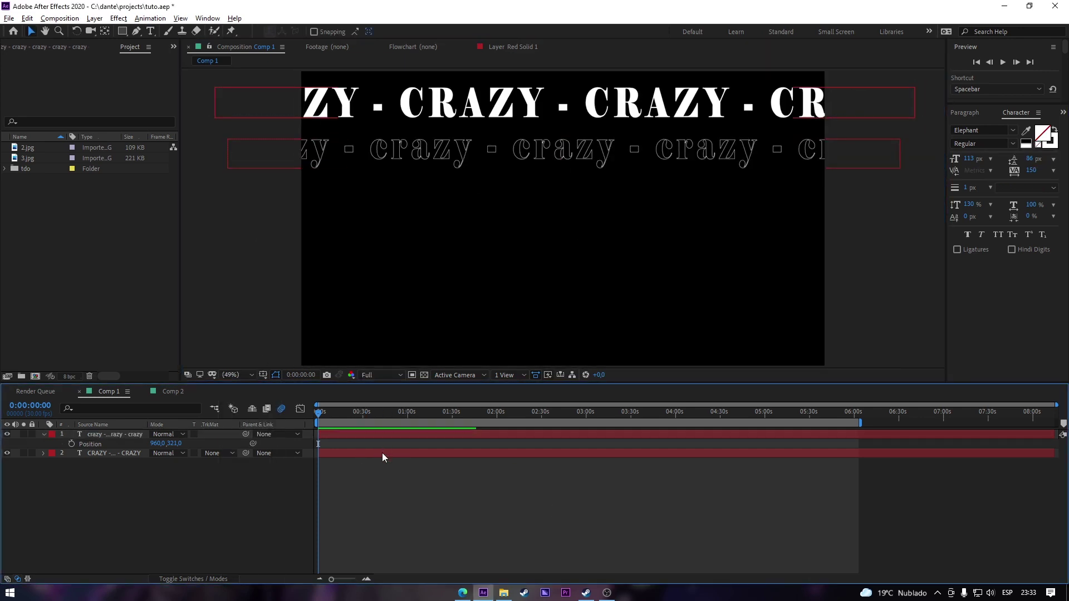
left_click(382, 453)
key("ctrl+d")
left_click_drag(125, 453, 119, 432)
key("p")
left_click(119, 453)
key("ctrl+d")
left_click_drag(176, 444, 426, 428)
Duplicate the solid CRAZY line again and place the copy near the frame's lower edge at Y position 977.
left_click(426, 453)
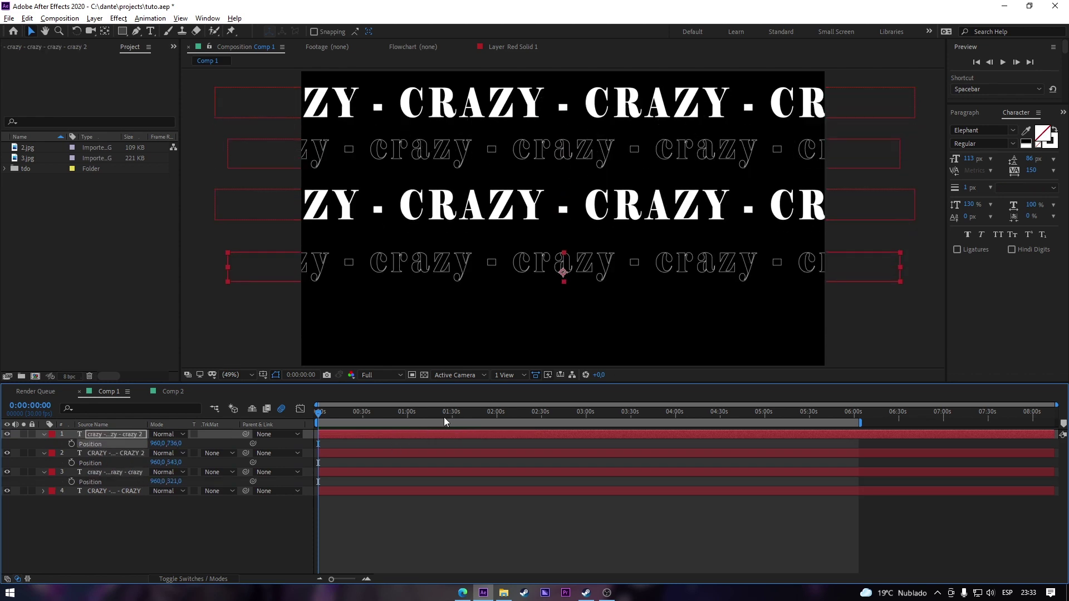
key("ctrl+d")
left_click_drag(167, 444, 433, 405)
scroll(556, 250, "down", 2)
left_click(237, 375)
left_click(237, 388)
Move the upper three text lines higher, setting their Y positions to 135, 267 and 479.
left_click(724, 203)
left_click(718, 153)
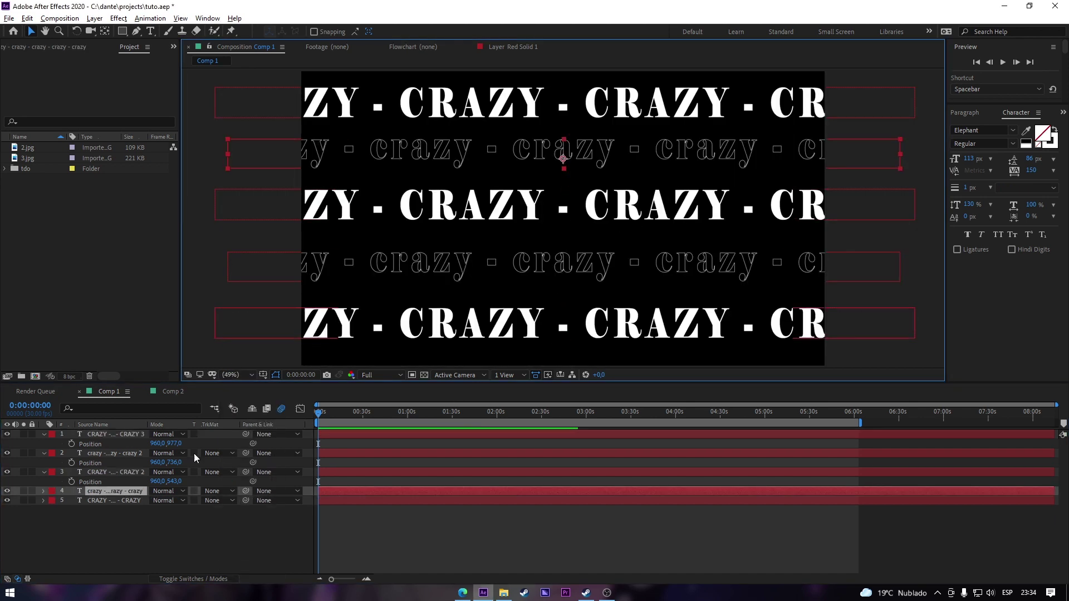
left_click_drag(173, 500, 137, 481)
left_click(115, 435)
left_click(311, 510)
key("p")
left_click_drag(181, 519, 141, 502)
key("ctrl+z")
Nudge the middle solid CRAZY line upward to tighten the row spacing.
left_click(362, 474)
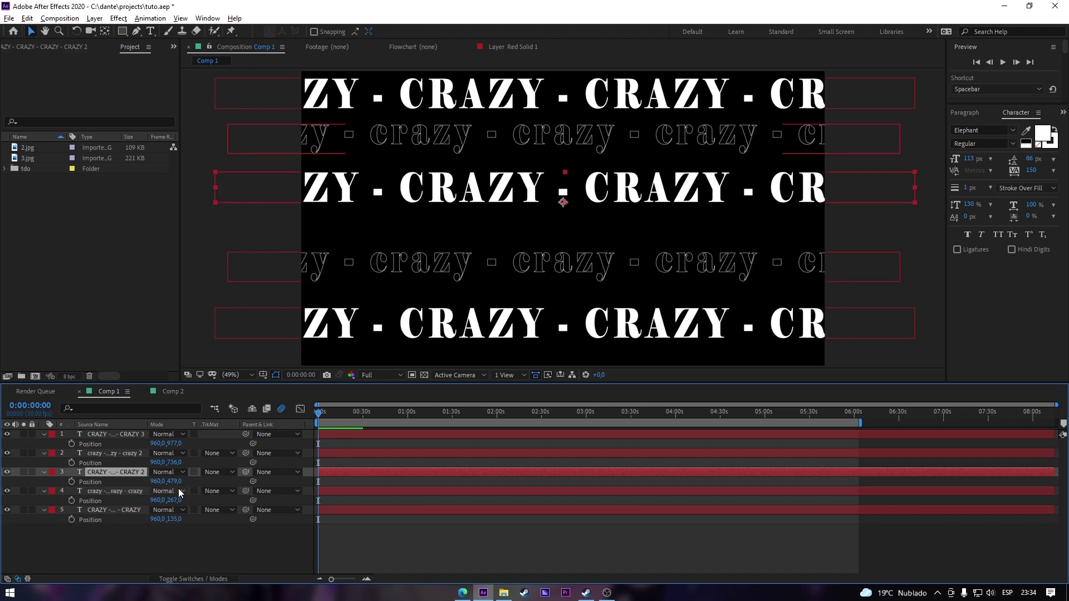
key("Up")
key("Up")
key("Up")
key("Up")
key("Up")
left_click(362, 454)
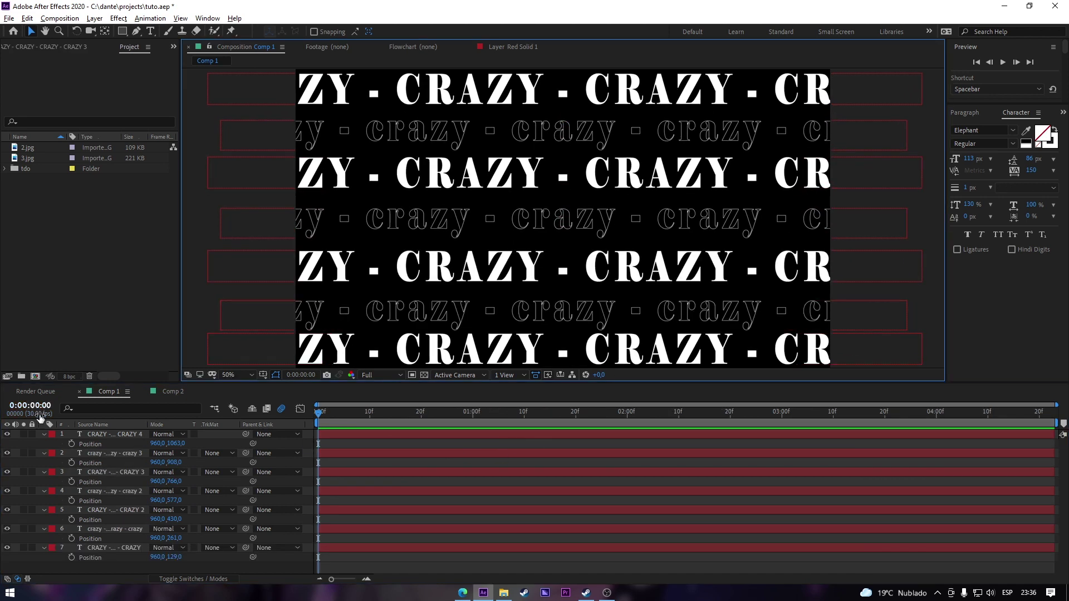
Keyframe the bottom line's Position at 0:00:00:00, and at 0:00:04:22 set its X position to 628.
left_click(71, 444)
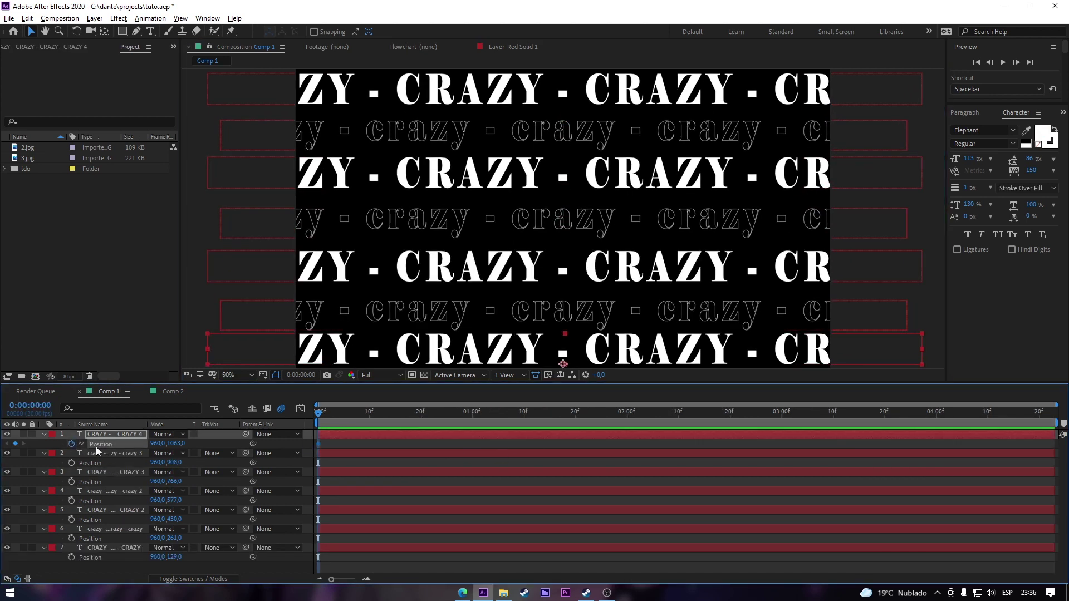
left_click(1046, 416)
left_click_drag(1046, 417, 1049, 416)
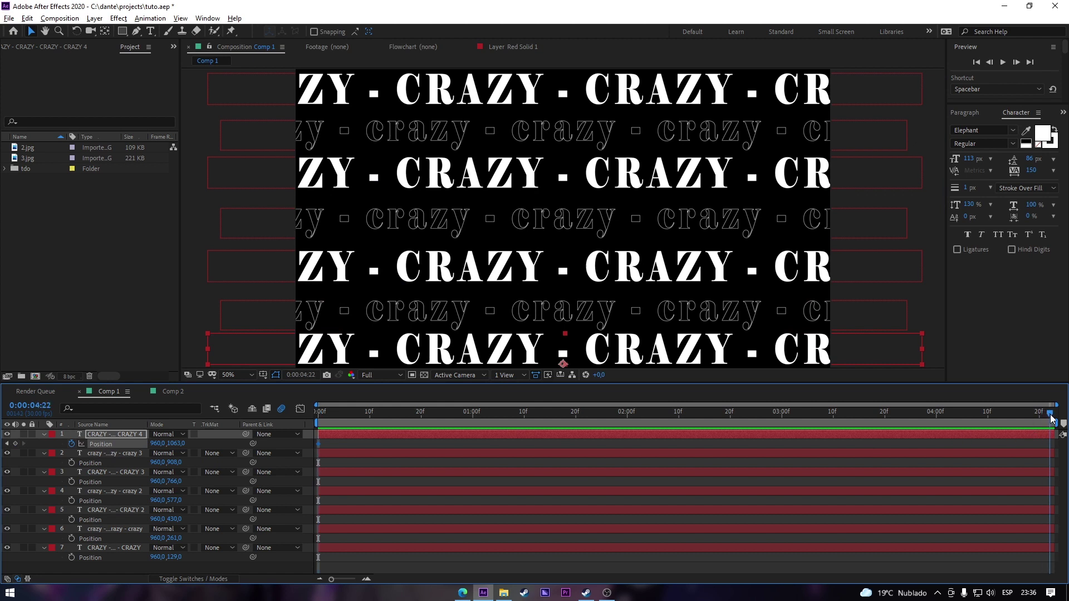
left_click_drag(155, 444, 4, 444)
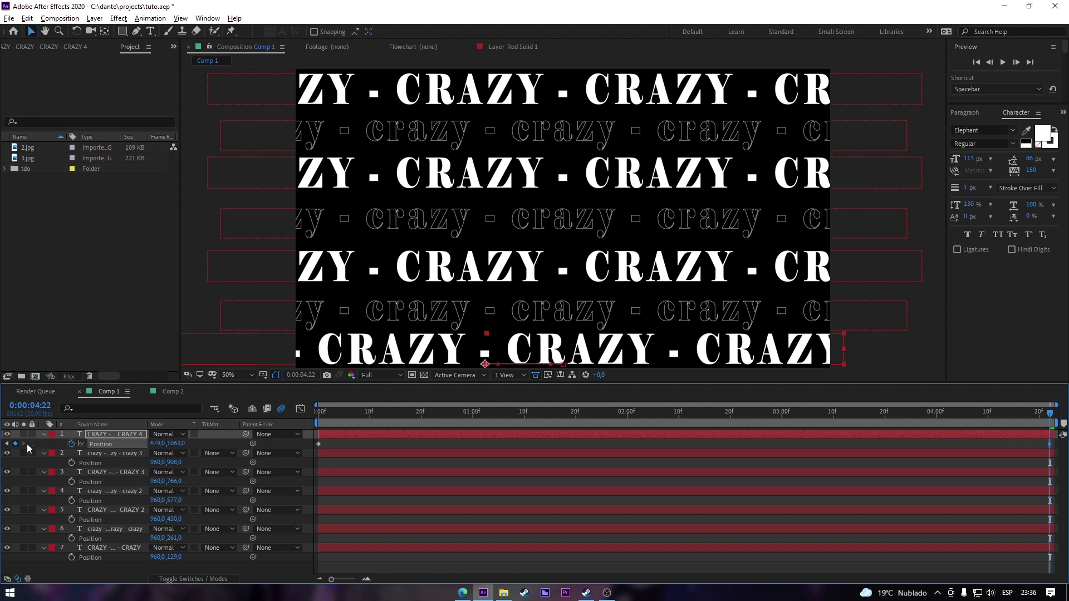
left_click_drag(154, 444, 126, 444)
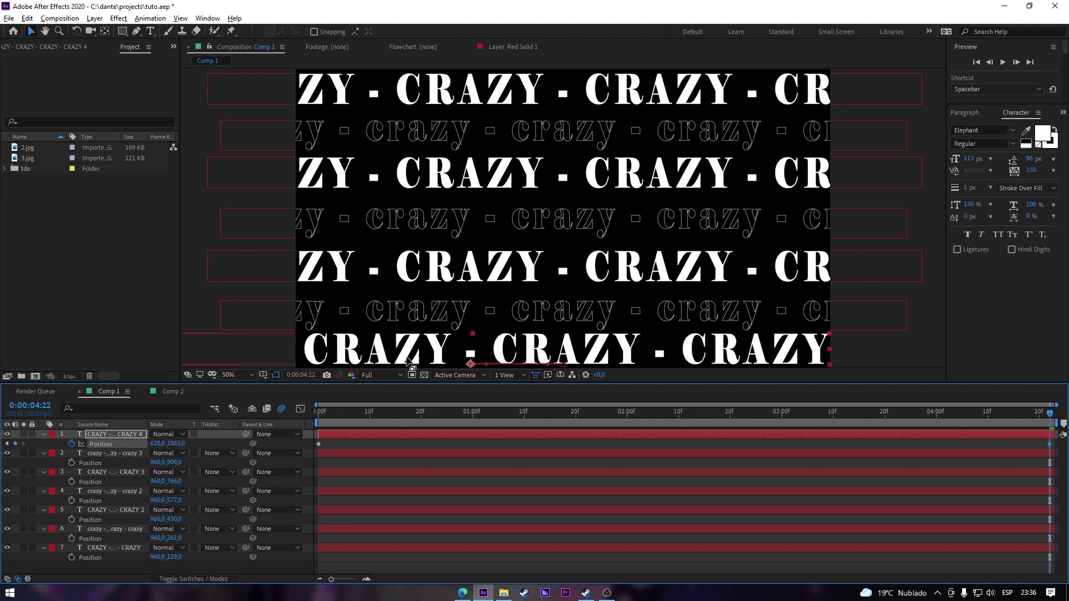
Lengthen the bottom line's text with another "CRAZY - CRAZY - CRAZY - CRAZY" and an extra dash.
key("ctrl+t")
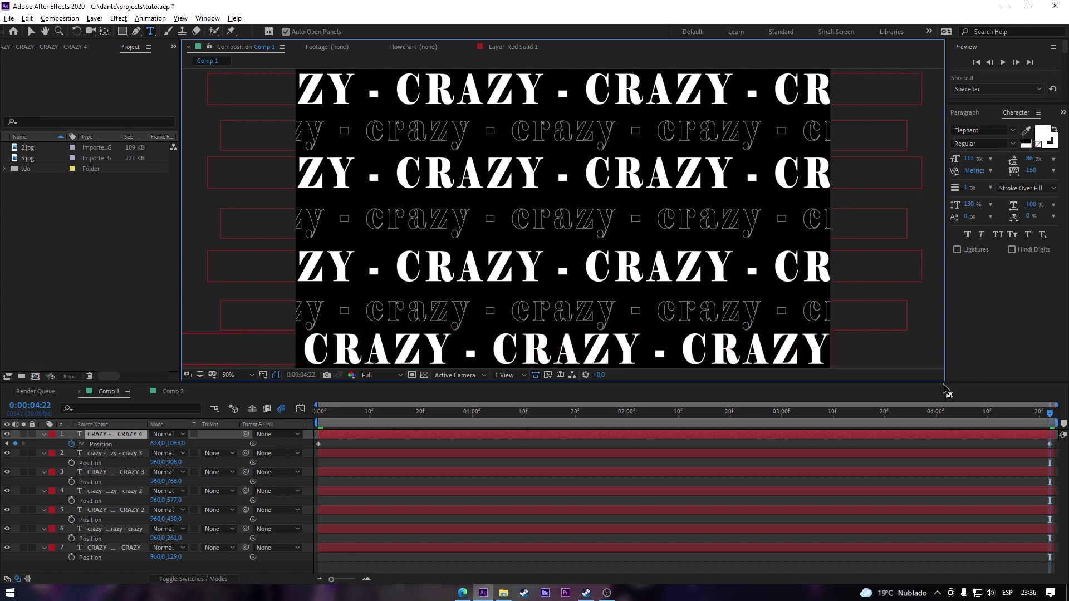
type("CRAZY - CRAZY - CRAZY - CRAZY")
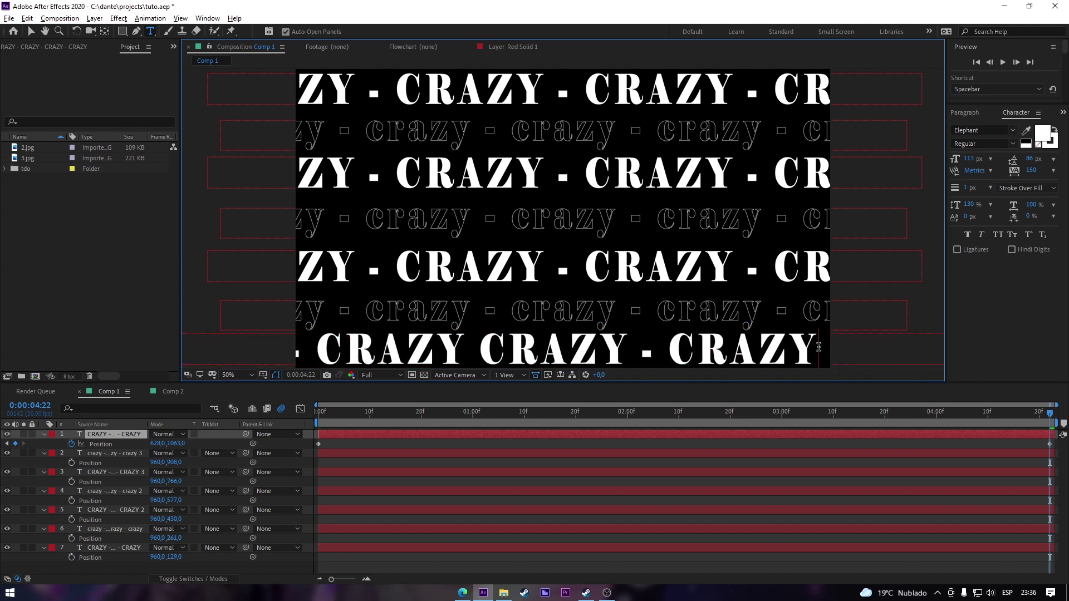
type("-")
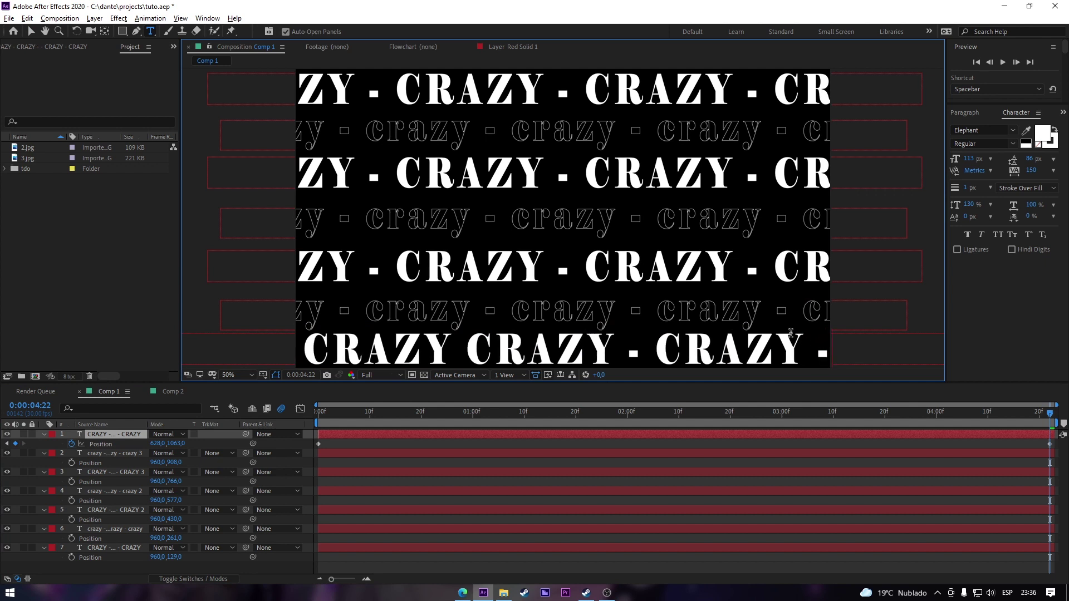
left_click(31, 31)
key("comma")
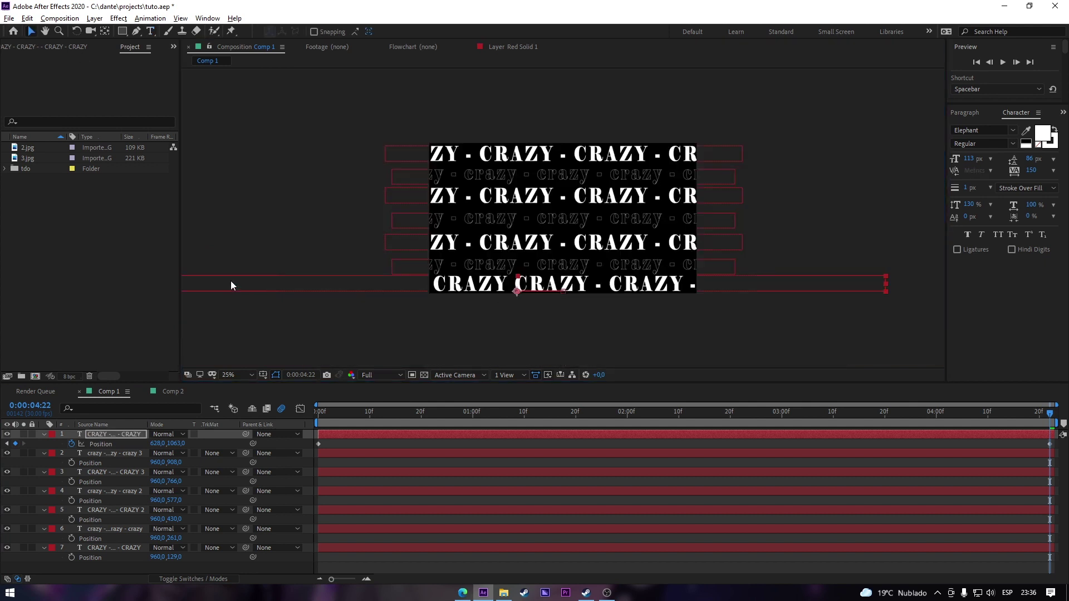
key("comma")
key("period")
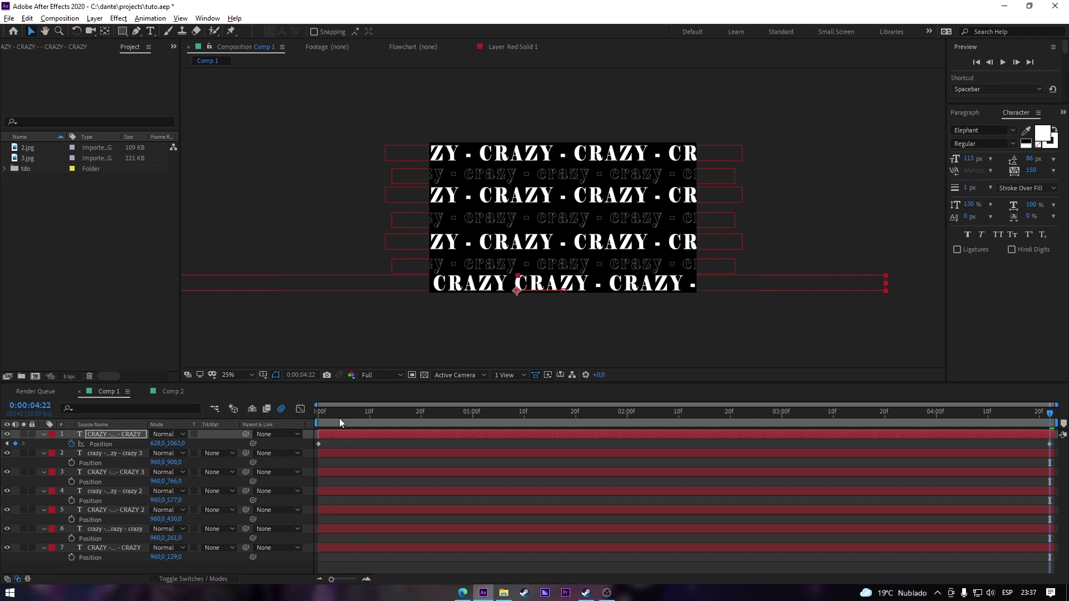
Compare the bottom line at both keyframes and set its X position at 0:00:04:22 to 331.
left_click(317, 419)
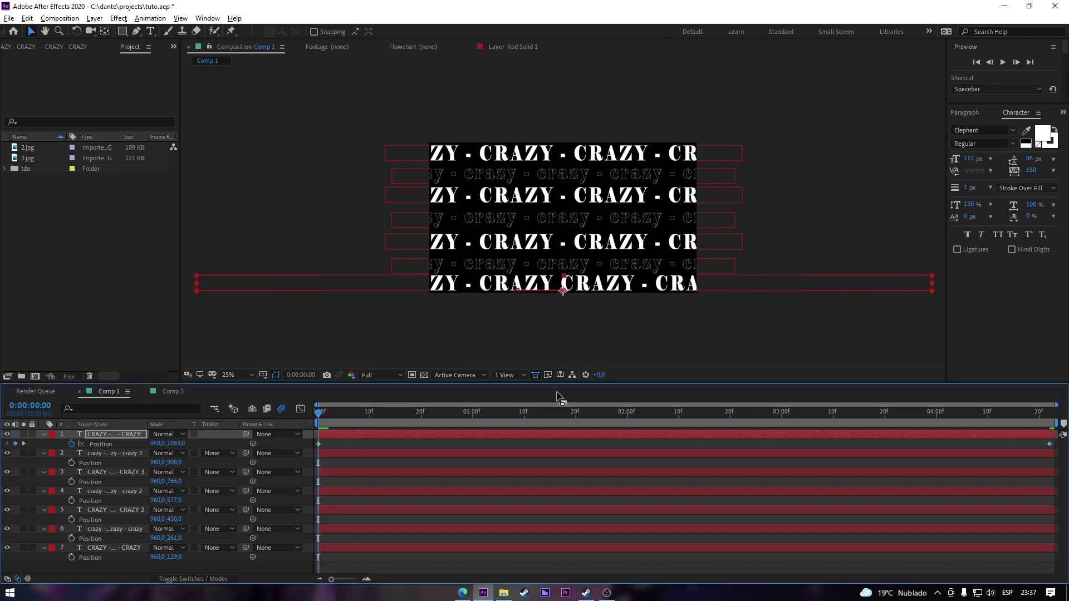
left_click(1052, 422)
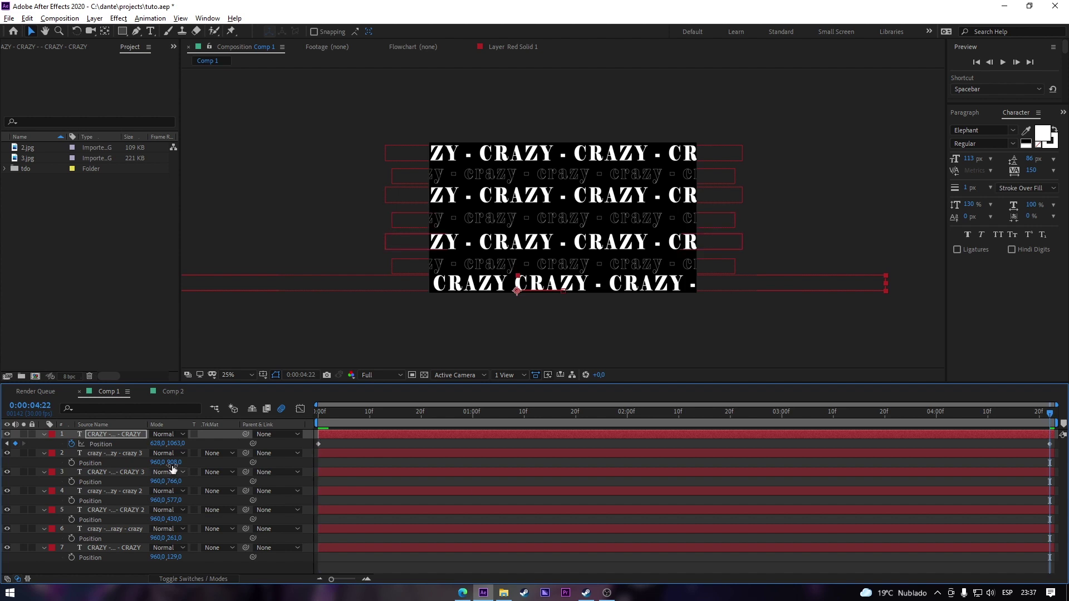
left_click(92, 444)
left_click_drag(500, 290, 477, 285)
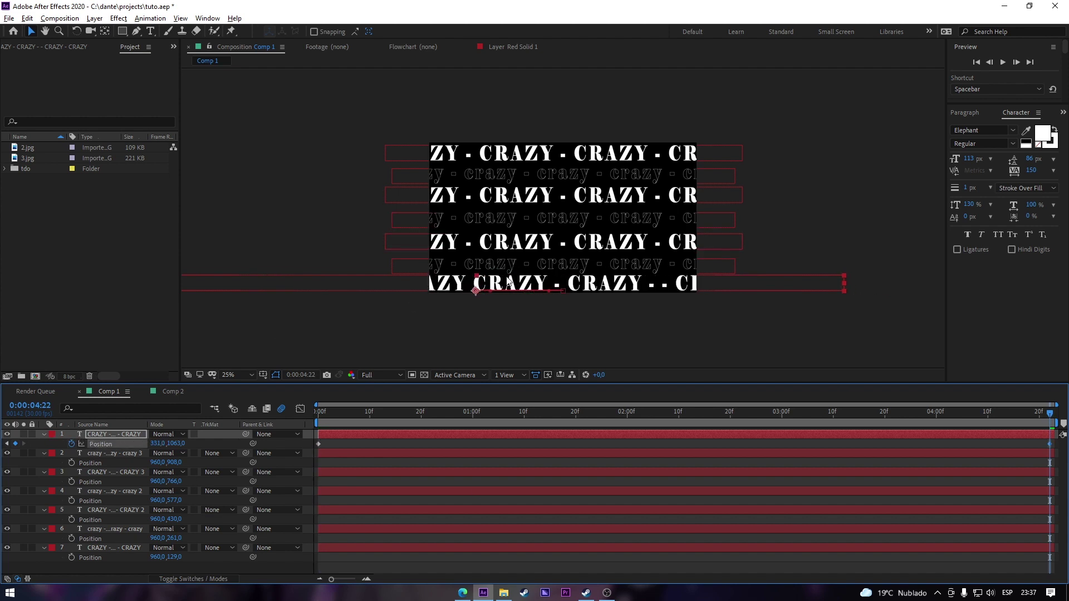
Insert the missing dash between the joined CRAZY words in the bottom line and remove the duplicate dash.
double_click(473, 285)
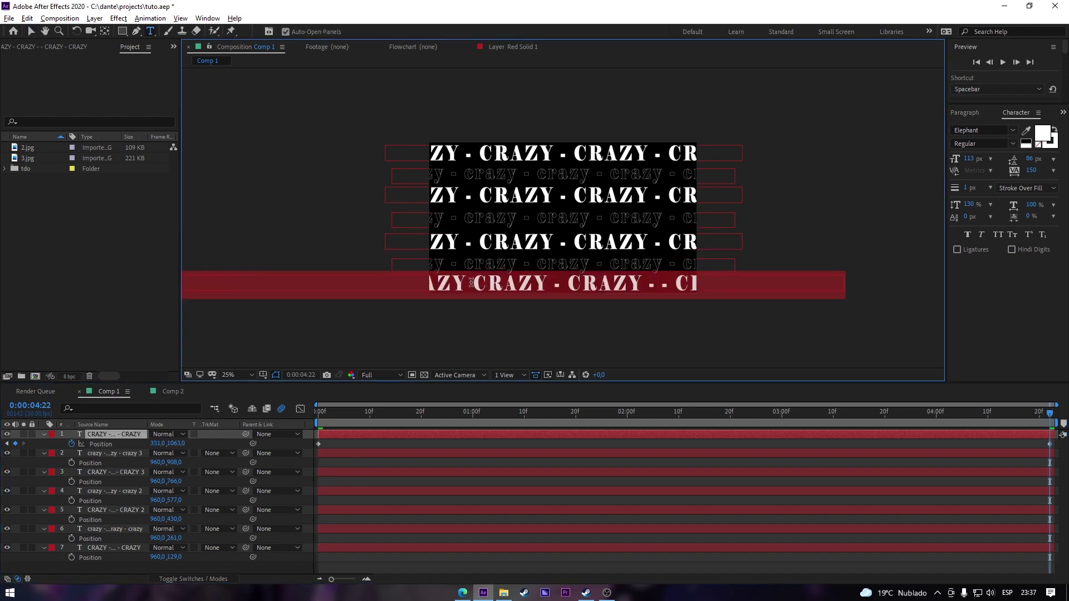
left_click(473, 283)
type("-")
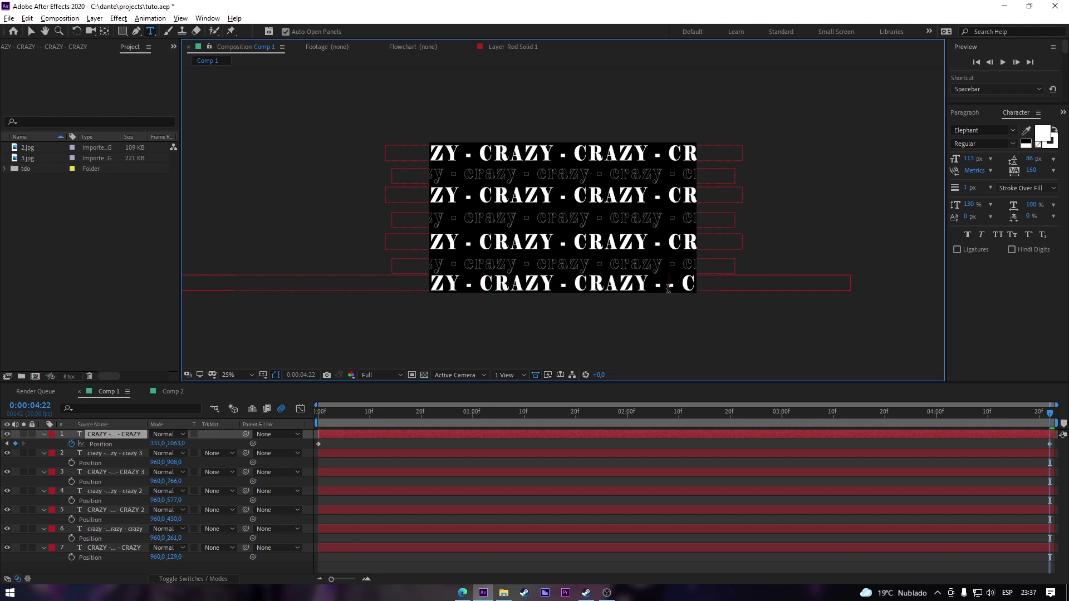
key("BackSpace")
key("BackSpace")
left_click(31, 31)
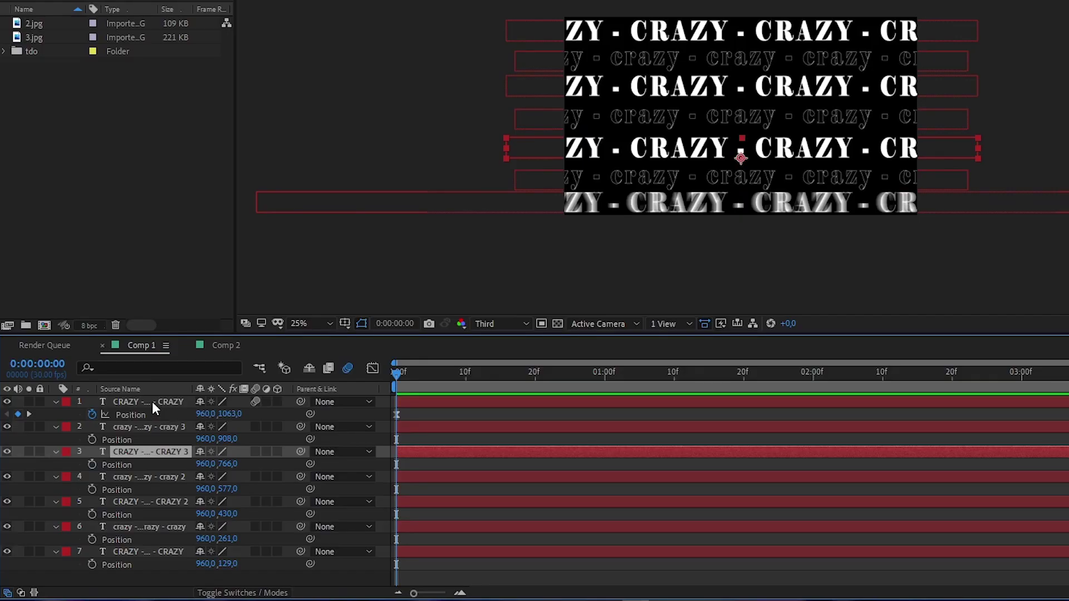
Separate the dimensions of the bottom line's Position and remove its Y Position keyframes.
left_click(116, 435)
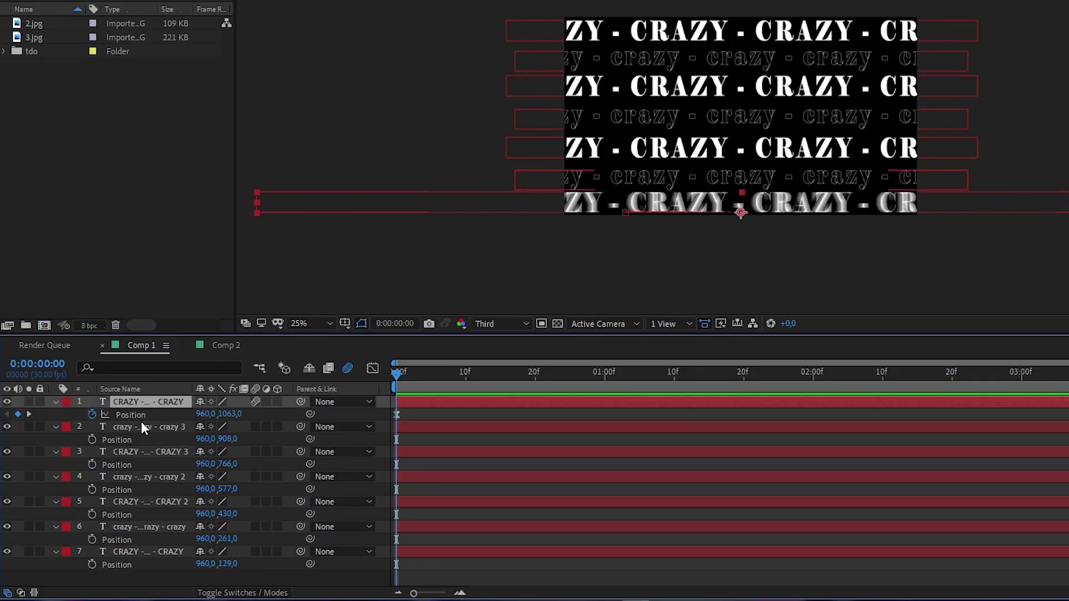
right_click(143, 419)
left_click(209, 269)
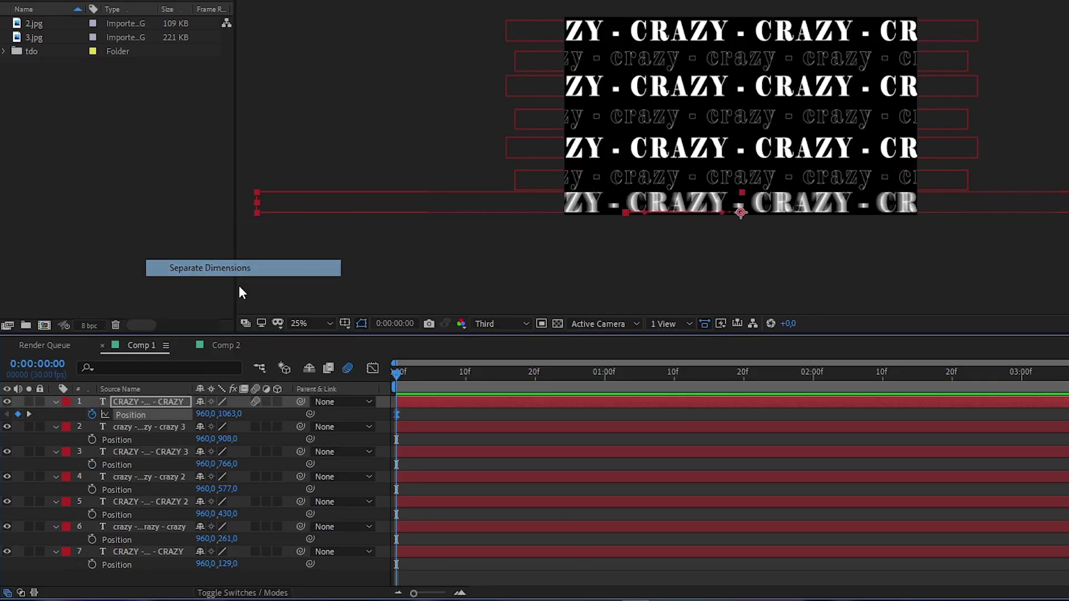
left_click(134, 416)
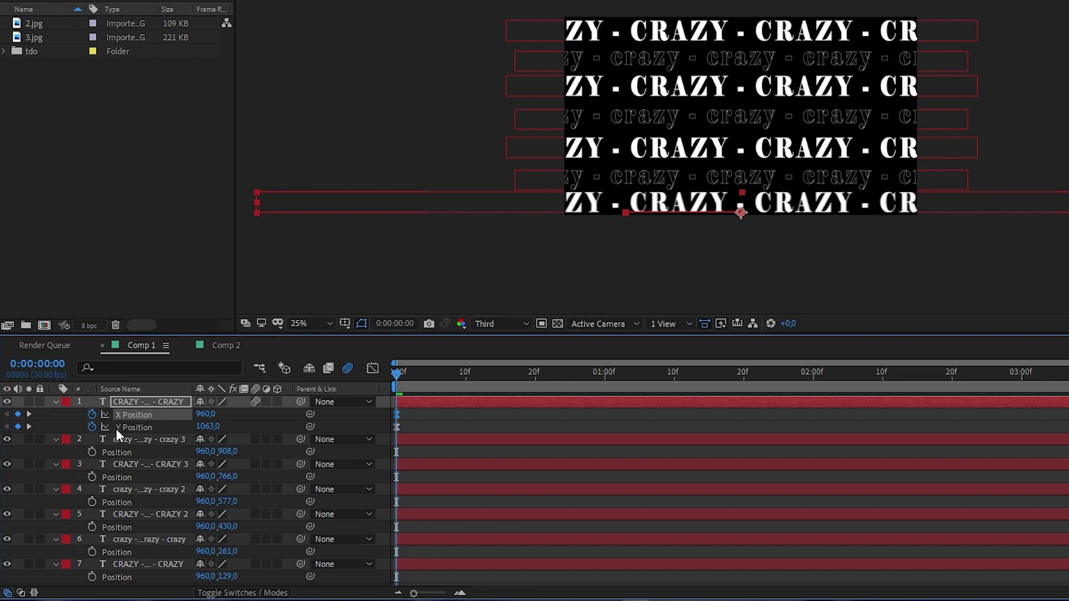
left_click(92, 426)
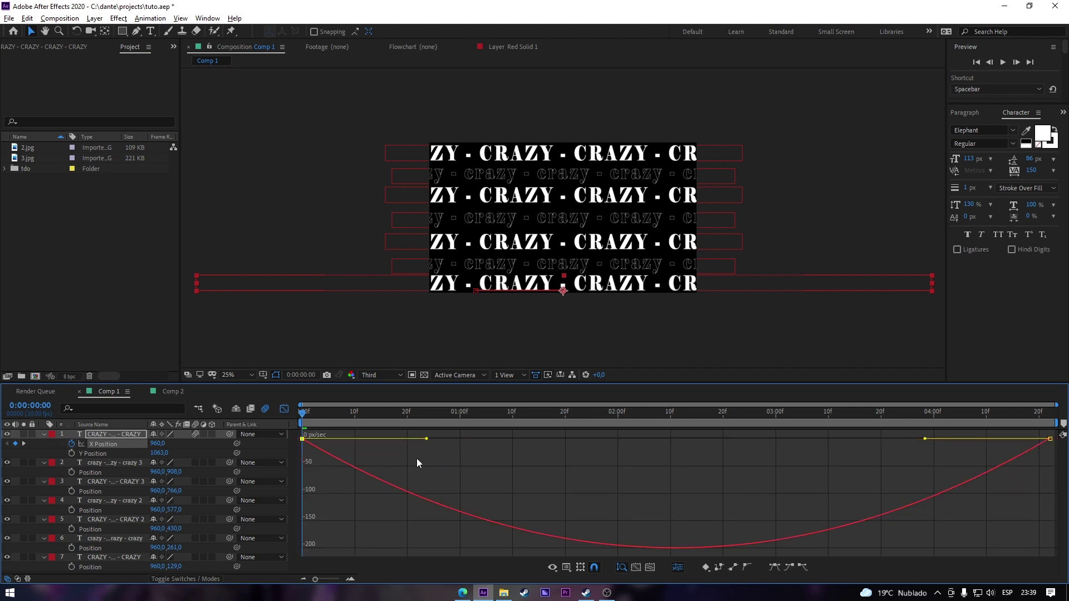
Reshape the bottom line's X Position speed graph by collapsing the first keyframe's influence handle and extending the last keyframe's handle far toward the start.
left_click_drag(427, 442, 304, 438)
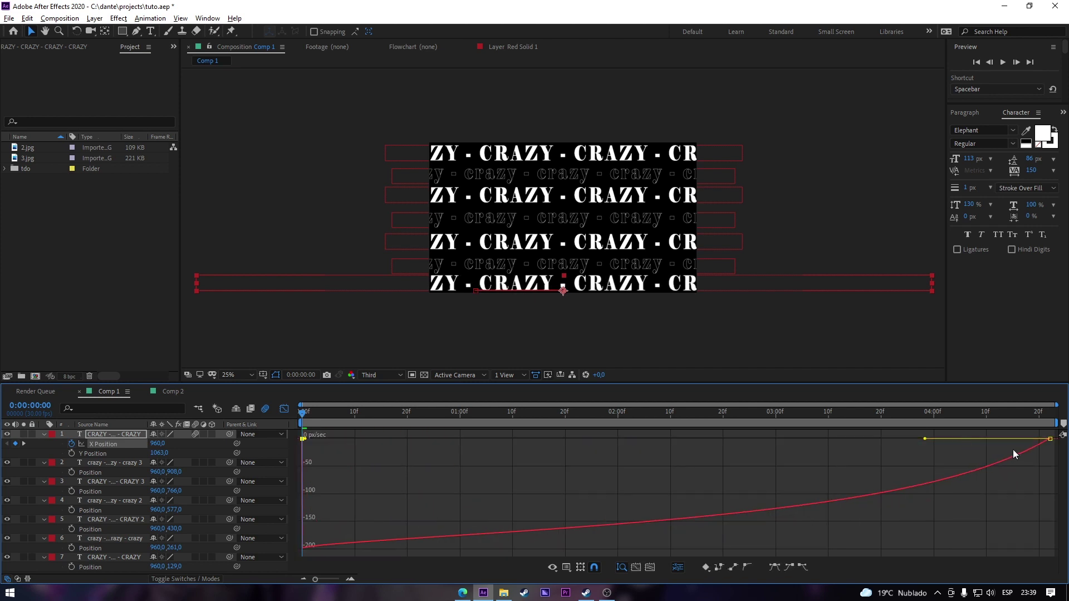
left_click_drag(925, 439, 628, 444)
left_click(284, 409)
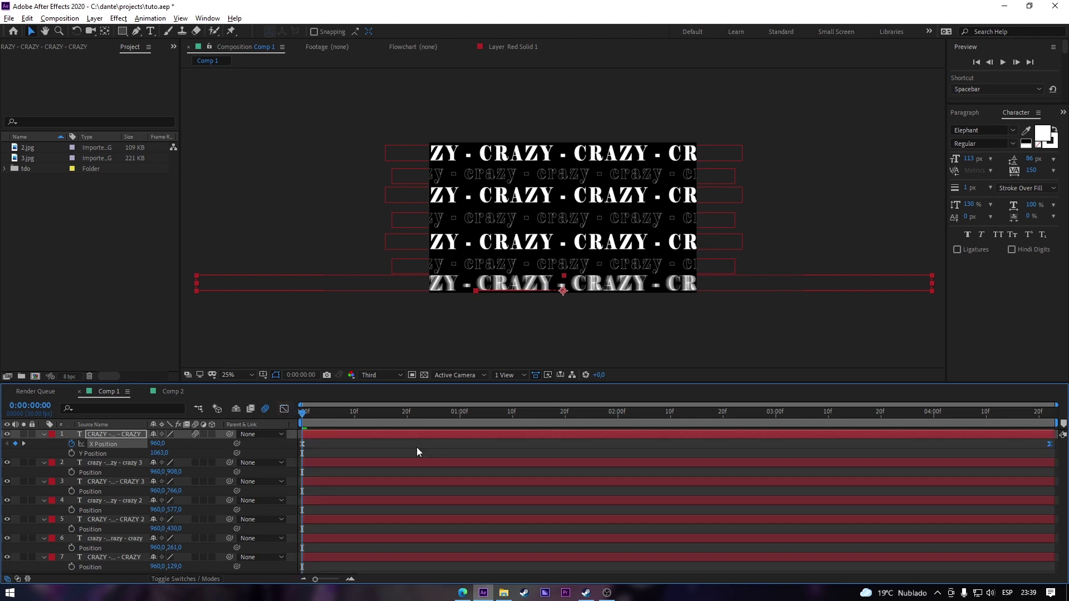
Try to copy the bottom line's X and Y Position together onto the CRAZY 3 layer.
mouse_move(301, 444)
left_mouse_down()
mouse_move(434, 444)
mouse_move(301, 444)
left_mouse_up()
left_click_drag(298, 441, 1056, 453)
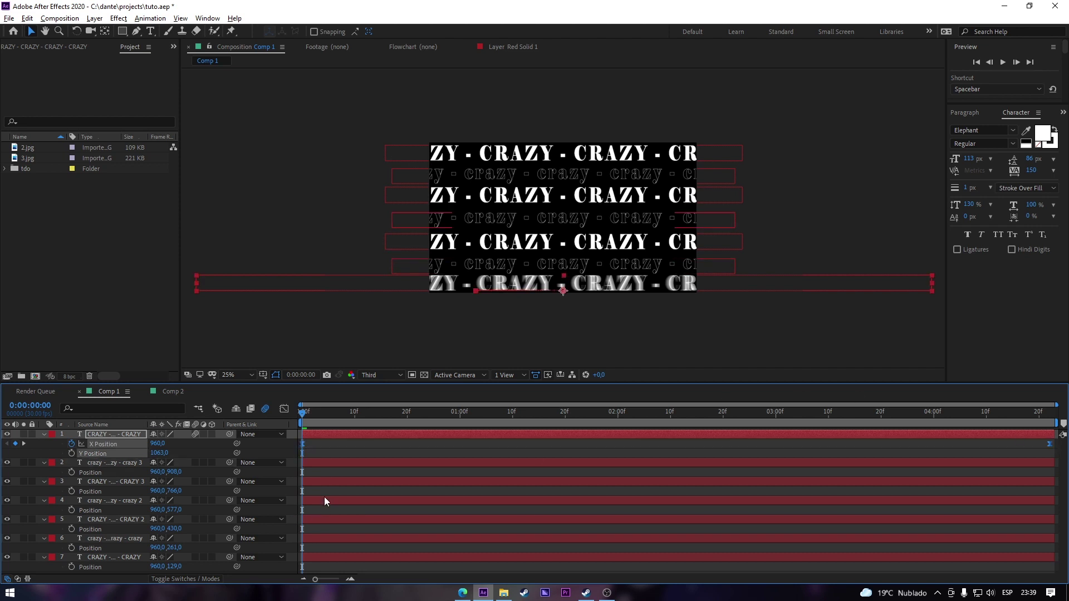
left_click(328, 482)
key("ctrl+v")
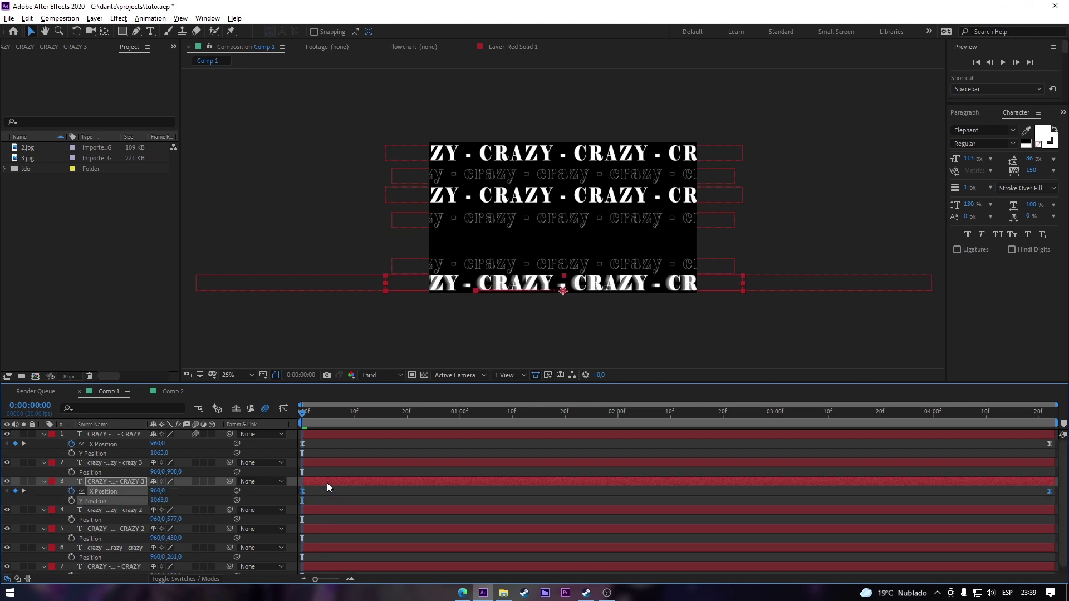
key("ctrl+z")
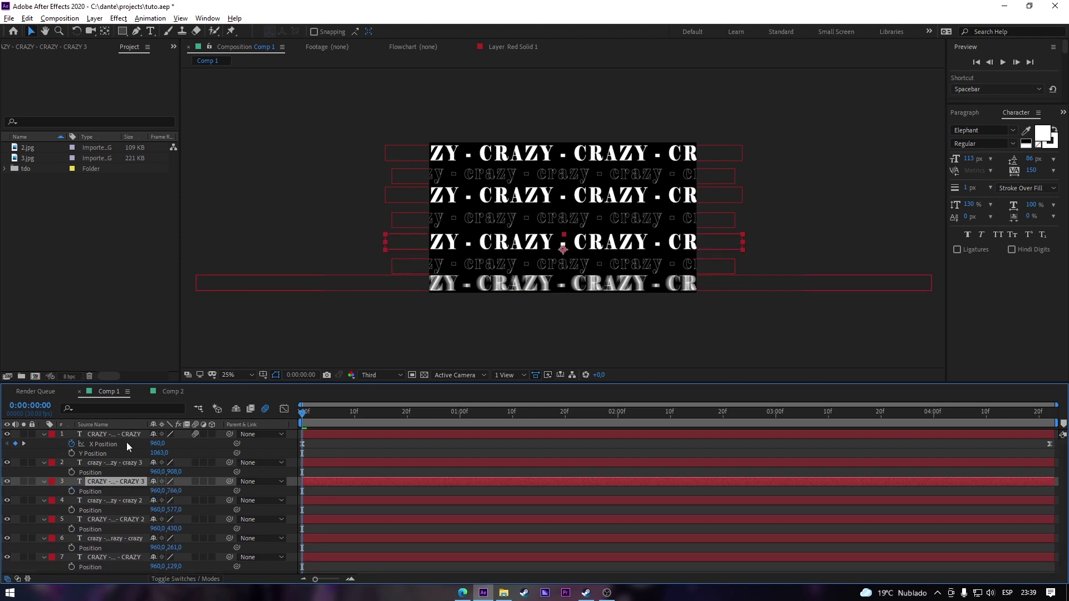
Copy only the bottom line's X Position keyframes and paste them onto the CRAZY 3 layer at 0:00:00:00.
left_click(109, 445)
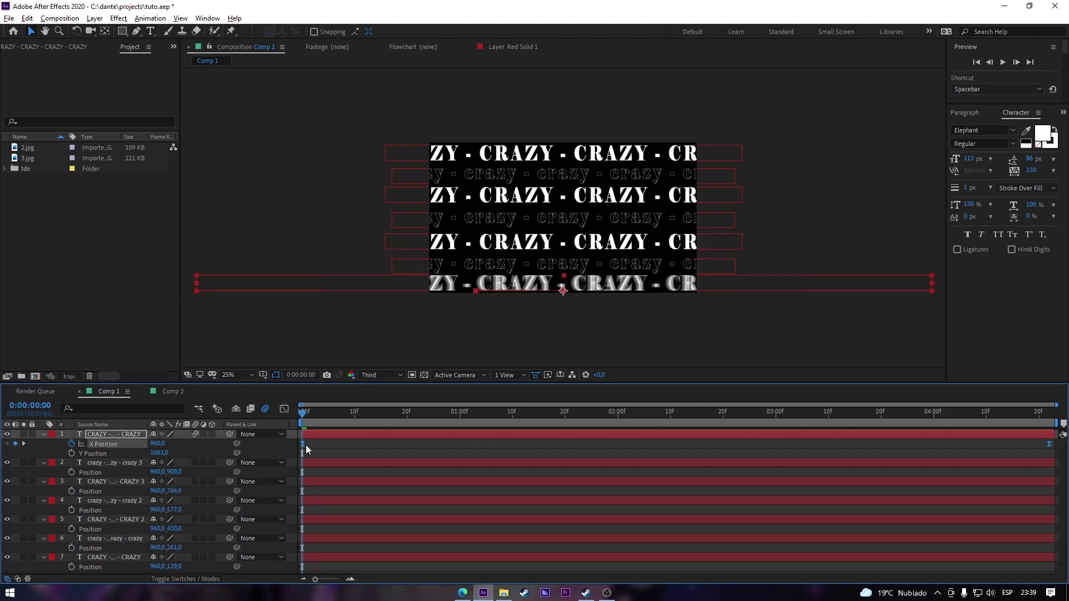
left_click_drag(298, 446, 1058, 439)
left_click(308, 461)
left_click(310, 482)
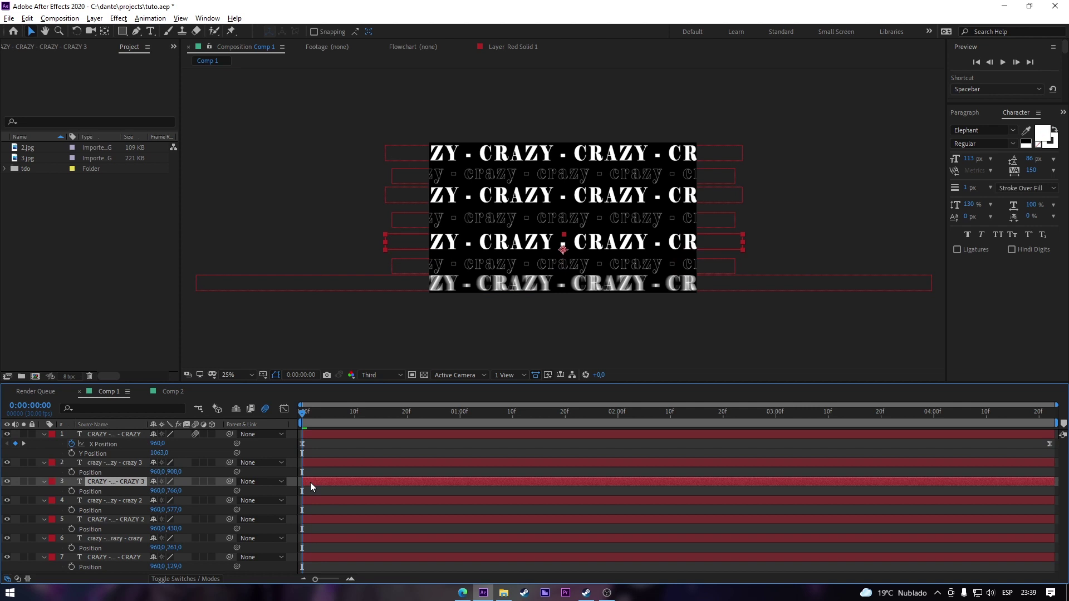
key("ctrl+v")
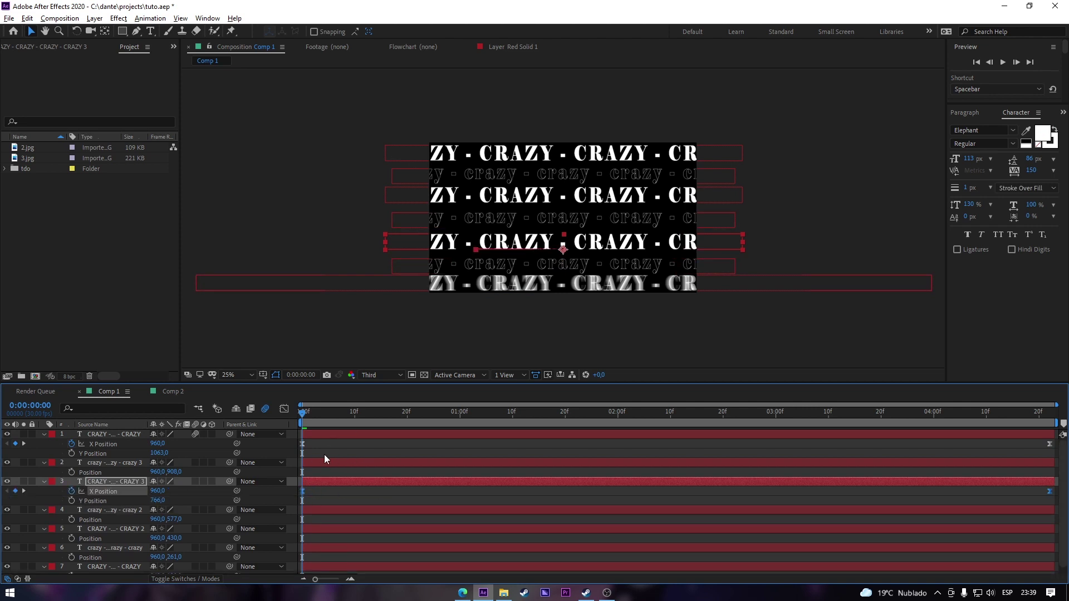
Extend the third solid line's text with "- CRAZY - CRAZY - CRAZY - CRAZY" so it fills the frame at 0:00:03:01.
left_click_drag(301, 419, 781, 423)
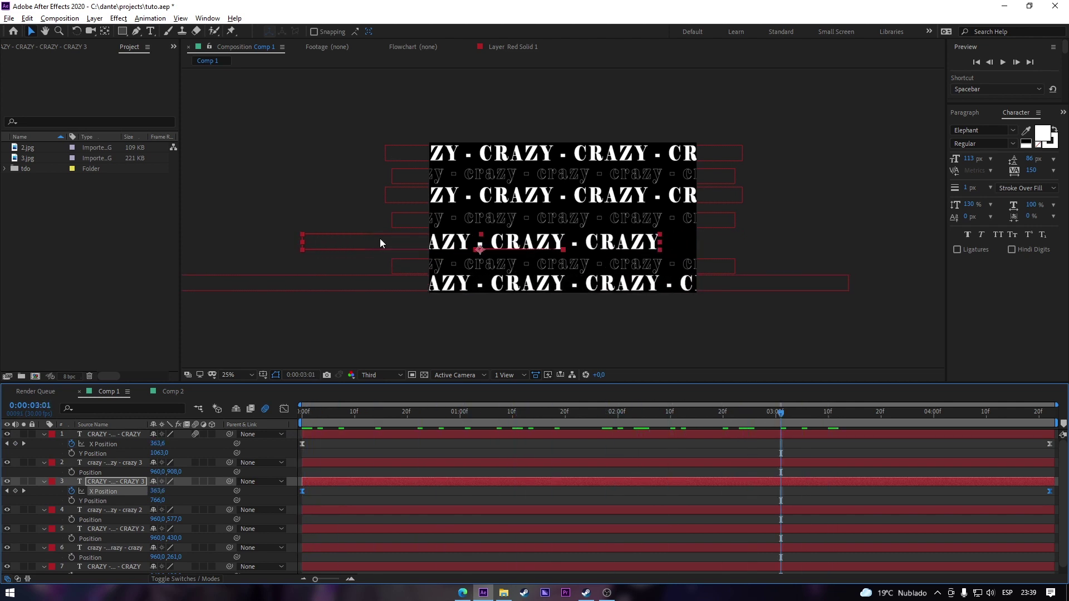
key("ctrl+t")
left_click(658, 242)
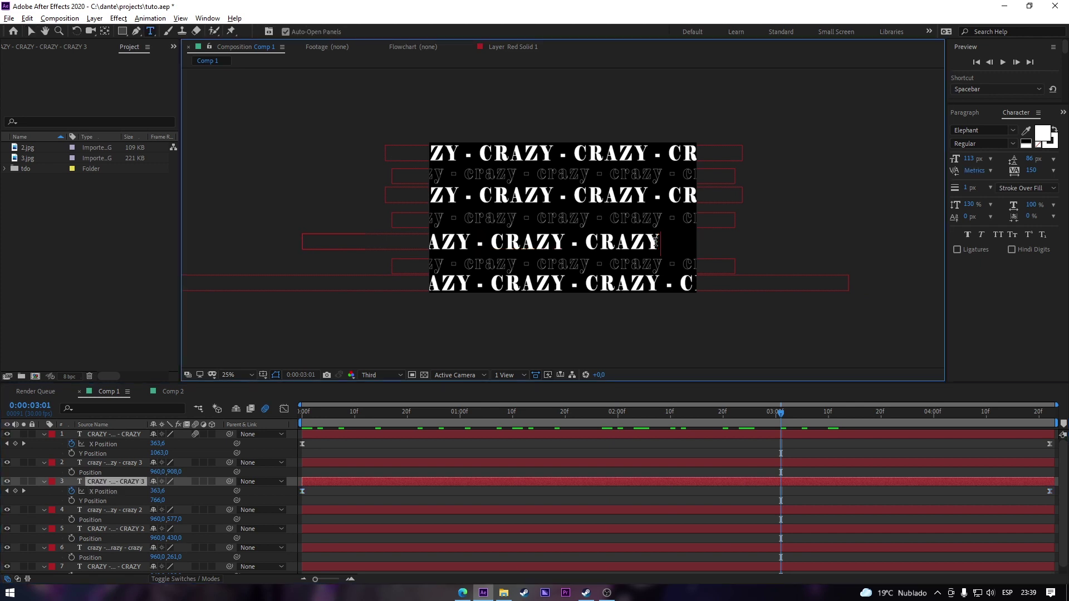
type("-")
type("CRAZY - CRAZY - CRAZY - CRAZY")
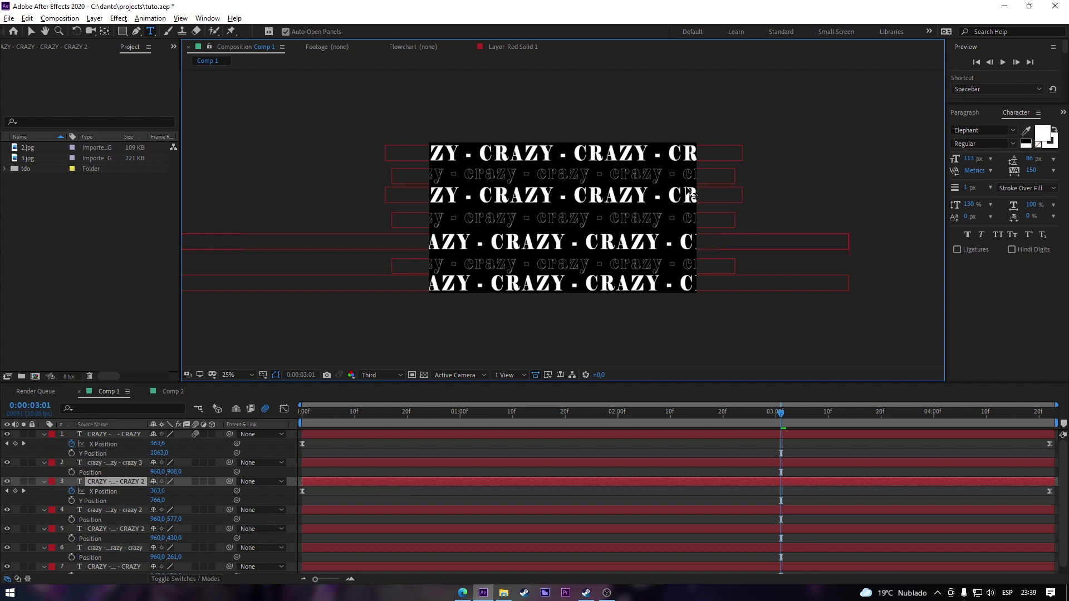
left_click(31, 32)
Give the second solid line from the top the same X Position keyframes and extend its text with "- CRAZY - CRAZY - CRAZY - CRAZY".
left_click(317, 499)
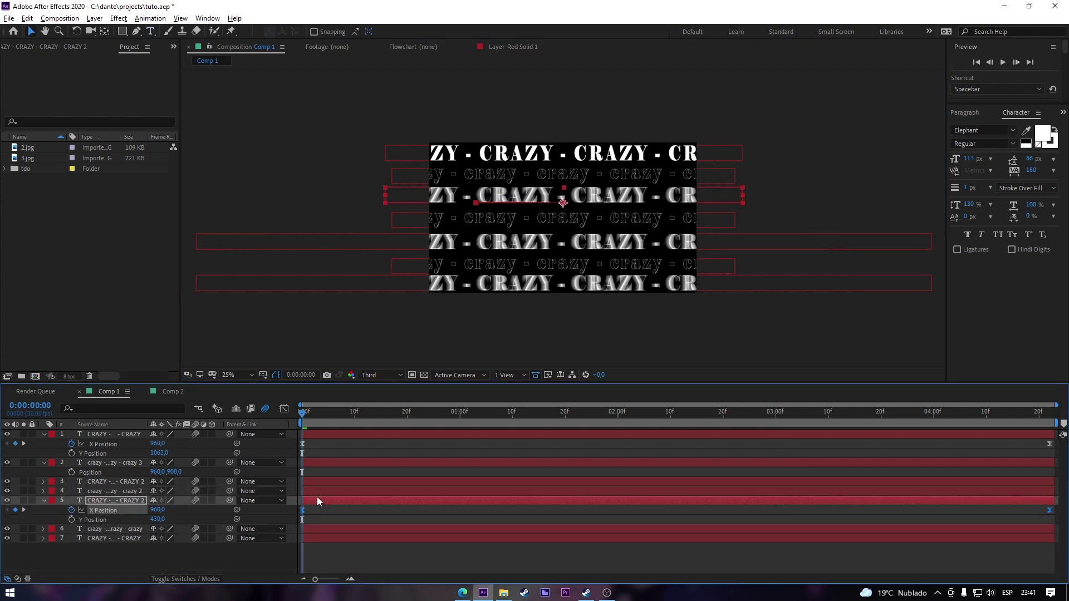
double_click(318, 501)
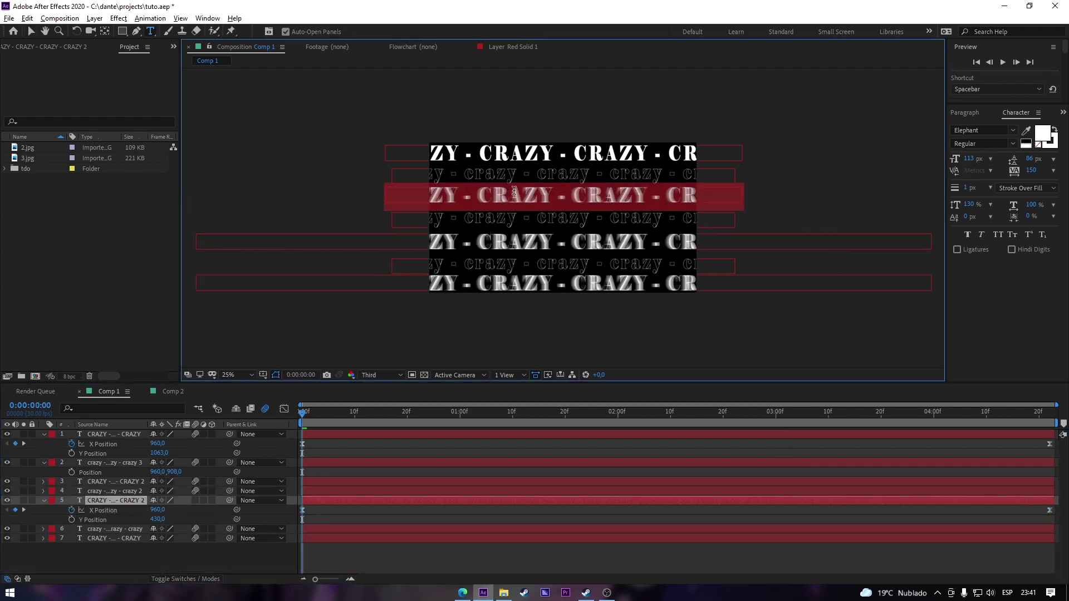
left_click(743, 191)
type("-")
type("CRAZY - CRAZY - CRAZY - CRAZY")
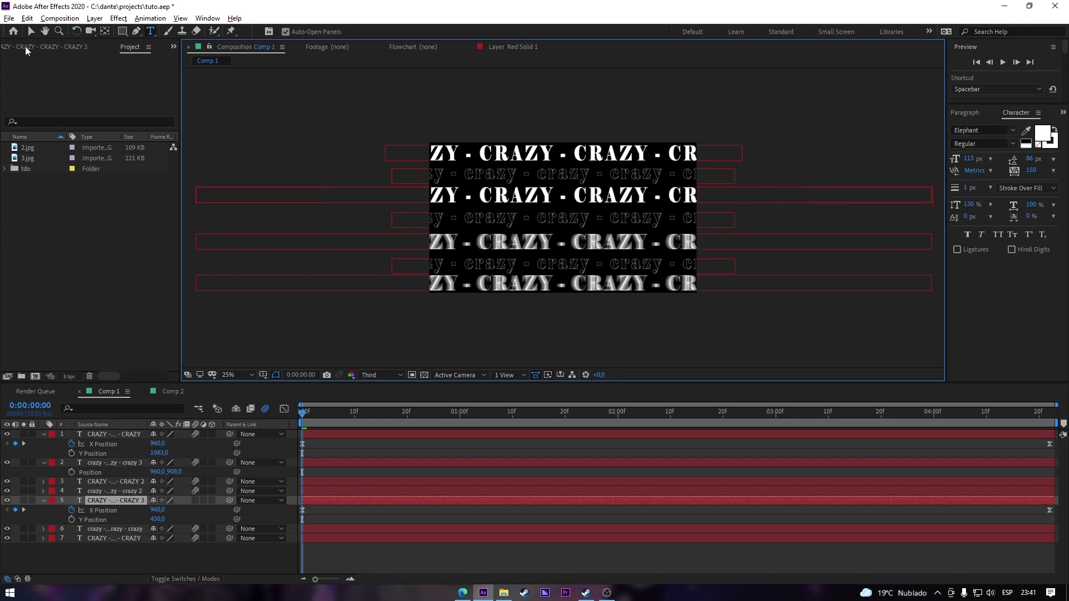
left_click(30, 32)
Extend the top line's text with "- CRAZY - CRAZY - CRAZY - CRAZY" and give it the same X Position keyframes.
double_click(721, 154)
left_click(744, 149)
type("-")
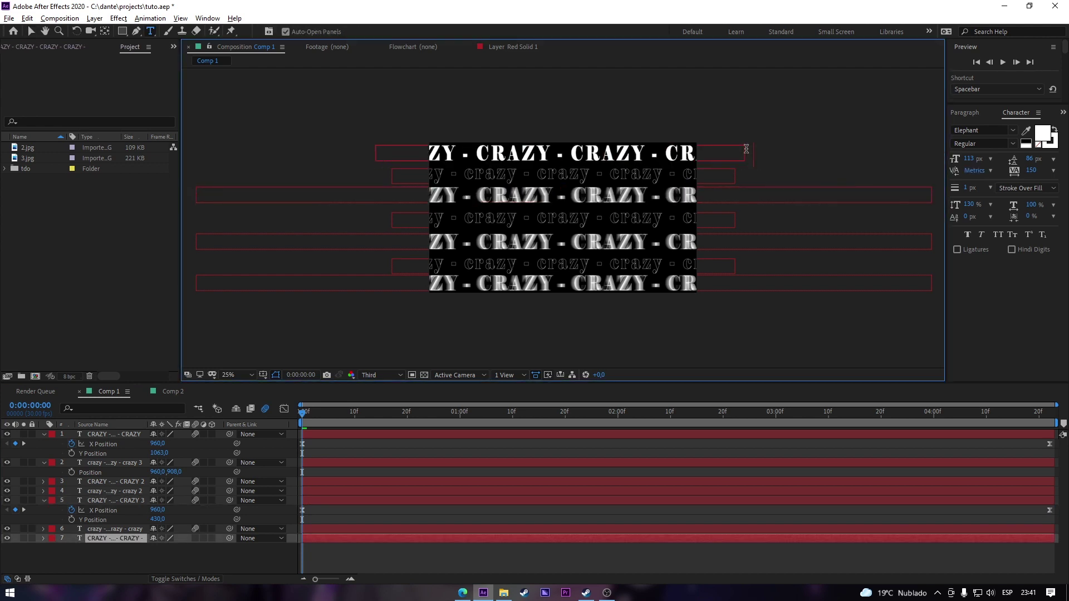
type("CRAZY - CRAZY - CRAZY - CRAZY")
left_click(31, 31)
left_click(319, 480)
left_click(313, 498)
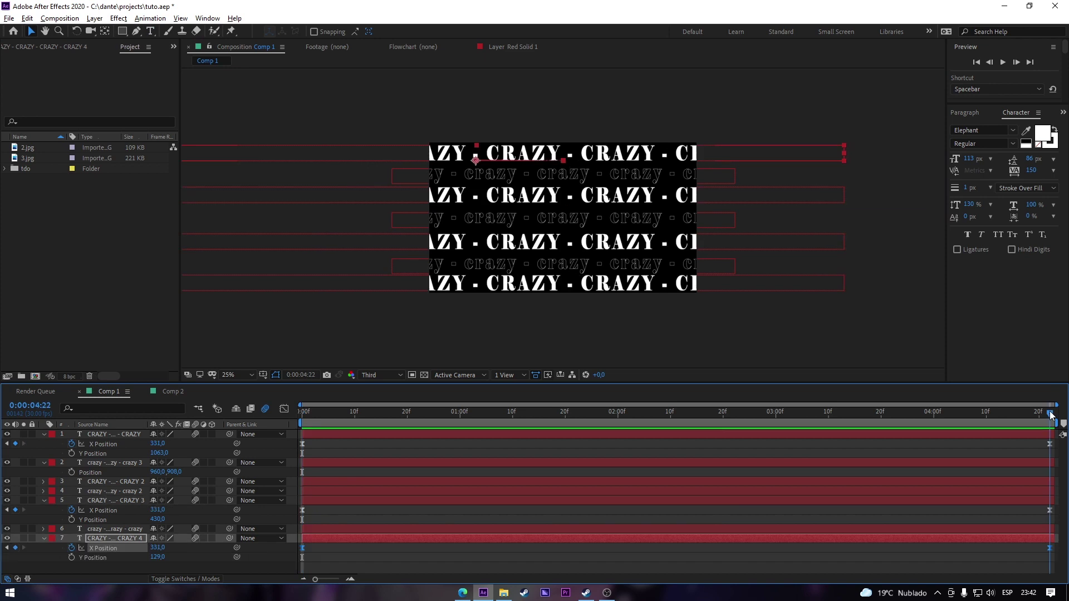
Set the bottom solid line's X Position at 0:00:04:22 to 430.
left_click(1050, 444)
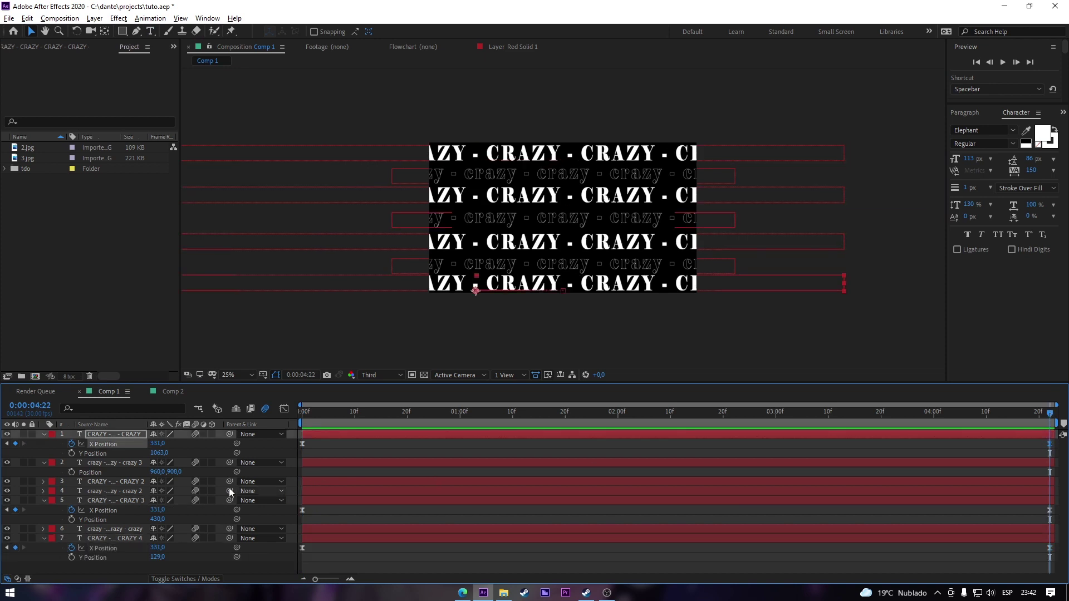
left_click_drag(156, 453, 866, 425)
key("ctrl+z")
Reveal the third solid line's Position and set its X Position at 0:00:04:22 to 332.
left_click(1050, 465)
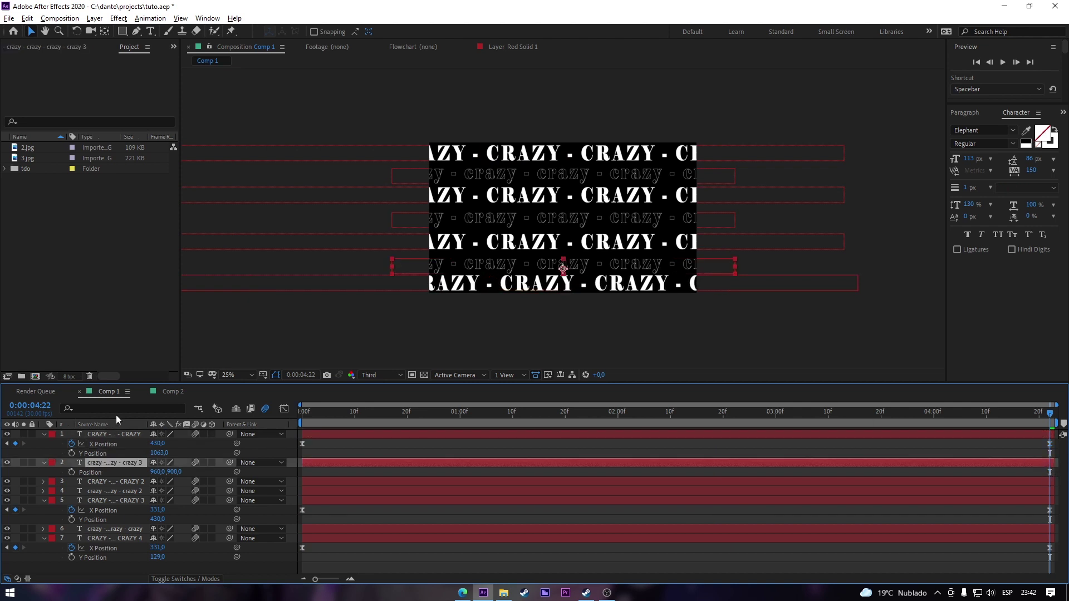
left_click(1023, 483)
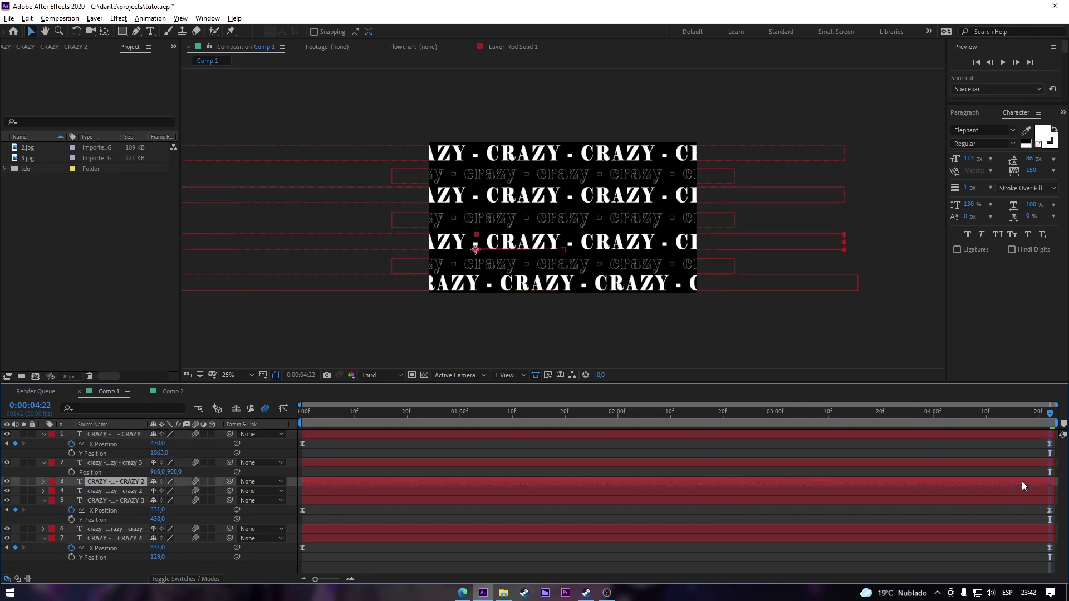
key("p")
left_click_drag(158, 492, 158, 491)
Set the second solid line's X Position at 0:00:04:22 to 390 and preview the scroll.
left_click(1038, 518)
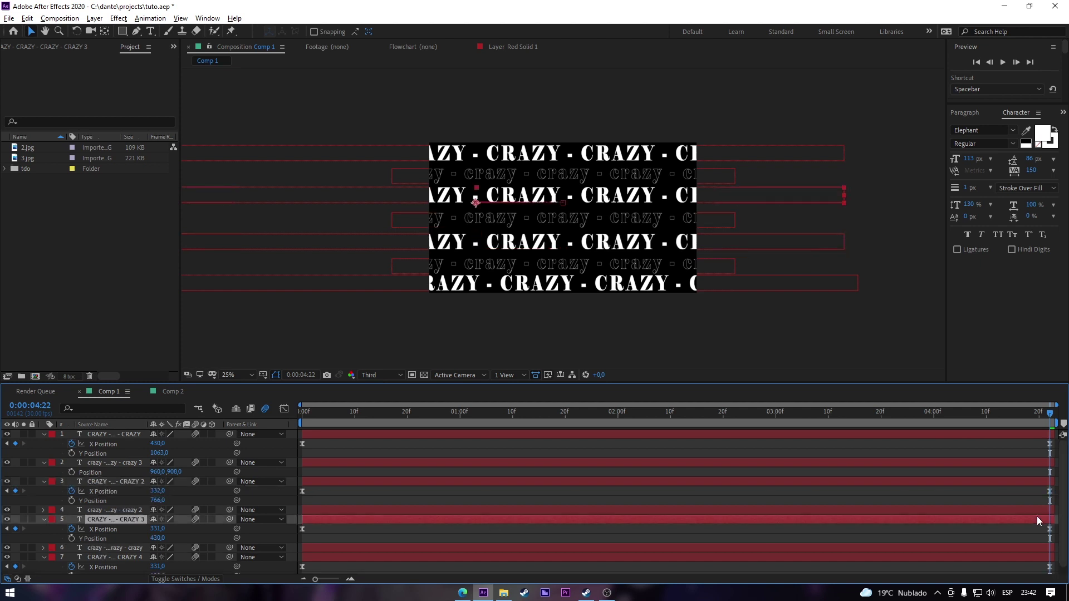
left_click_drag(162, 524, 183, 523)
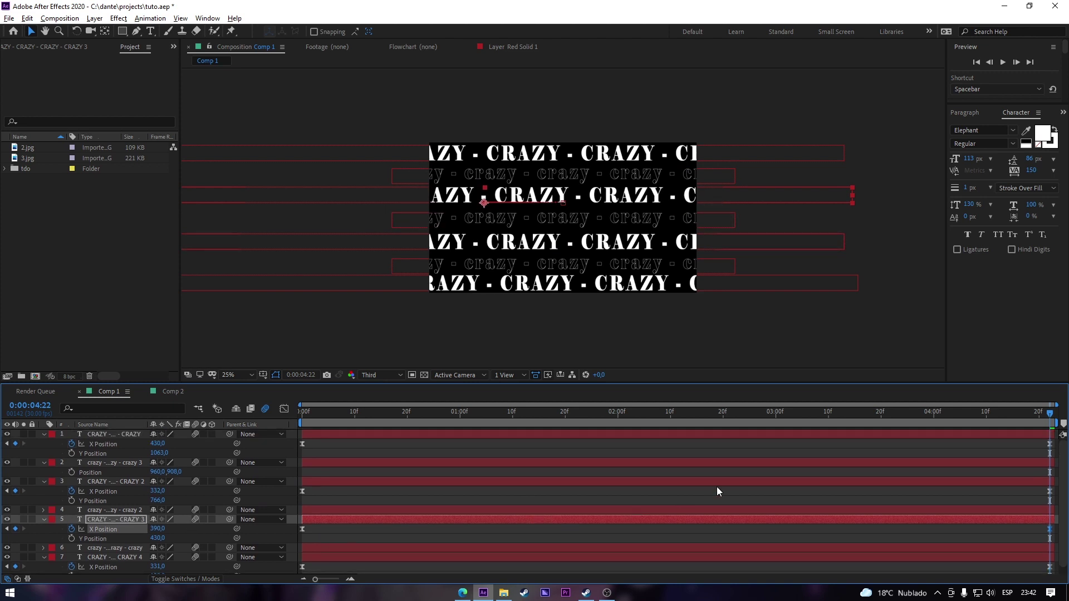
key("space")
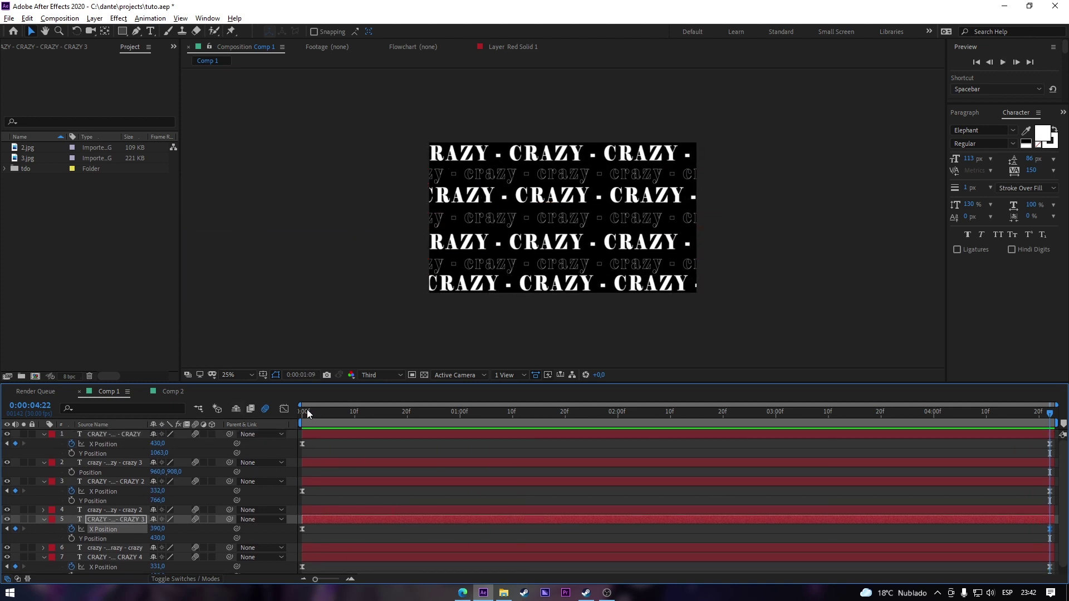
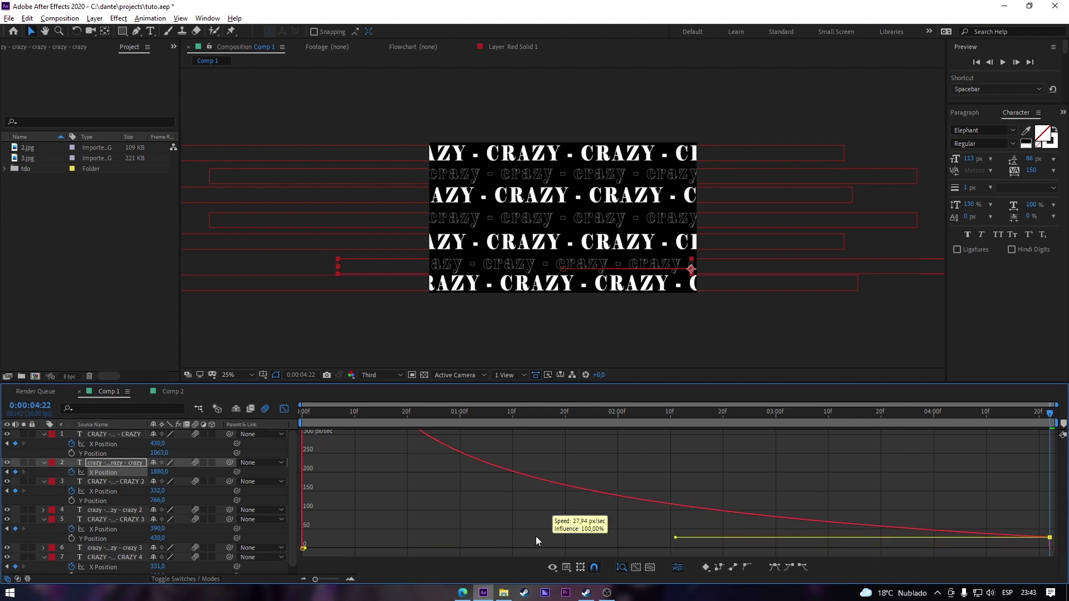
Return from the speed graph, preview the scroll and set the lowest outlined line's X Position at 0:00:04:22 to 1746.
key("shift+F3")
key("space")
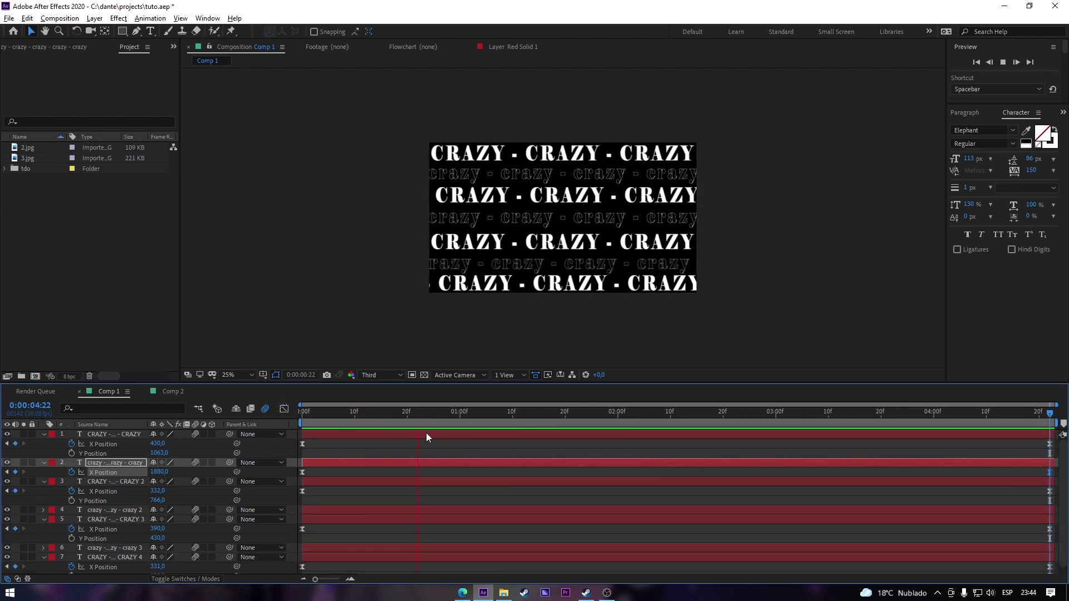
key("space")
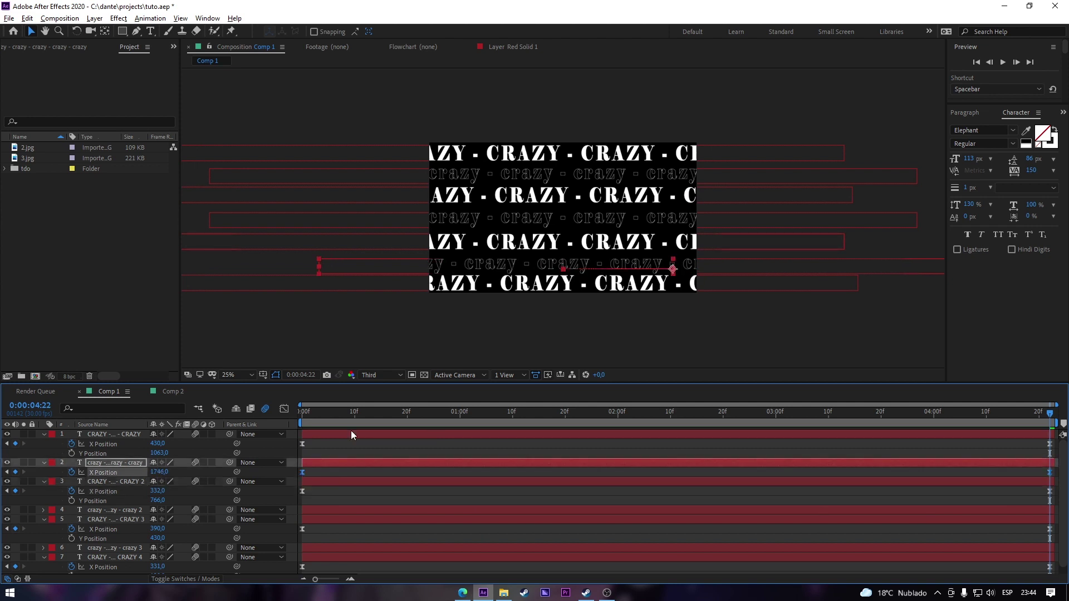
Apply the lowest outlined line's X Position keyframes to the other two outlined lines, starting at 0:00:00:00.
left_click_drag(324, 414, 299, 413)
left_click(340, 511)
scroll(340, 511, "down", 1)
left_click(326, 539)
scroll(325, 537, "up", 1)
Preview the full scroll animation with all layer properties collapsed and return to 0:00:00:00.
key("space")
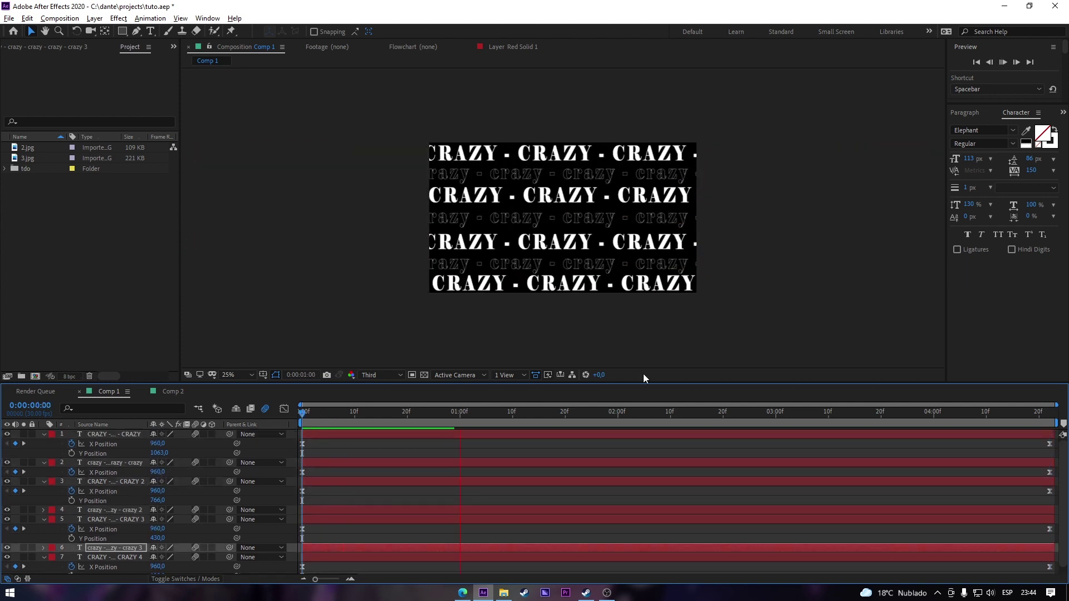
left_click(604, 449)
key("u")
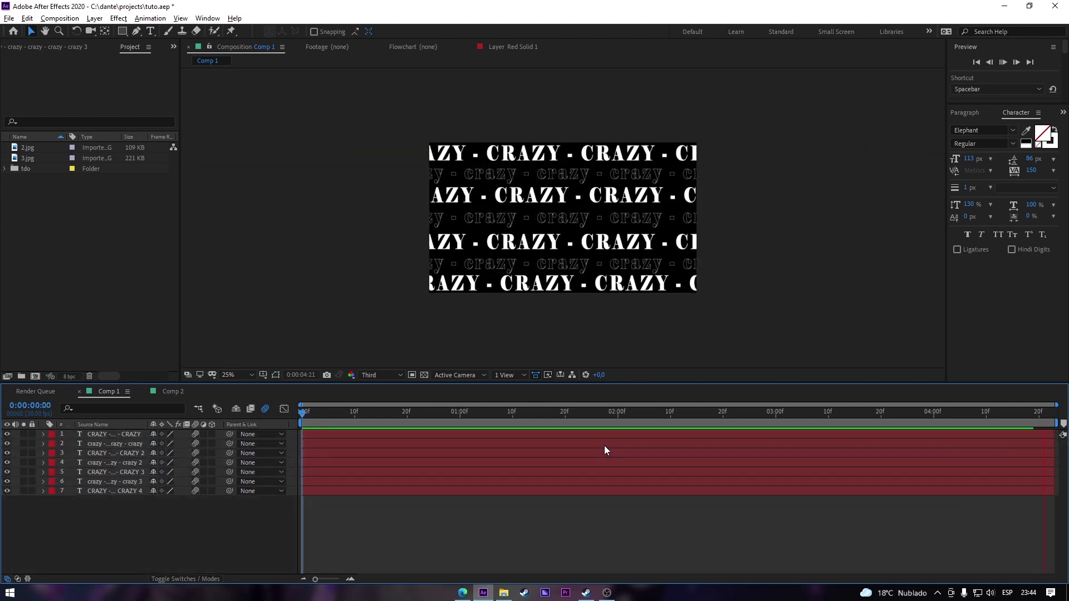
key("space")
key("Home")
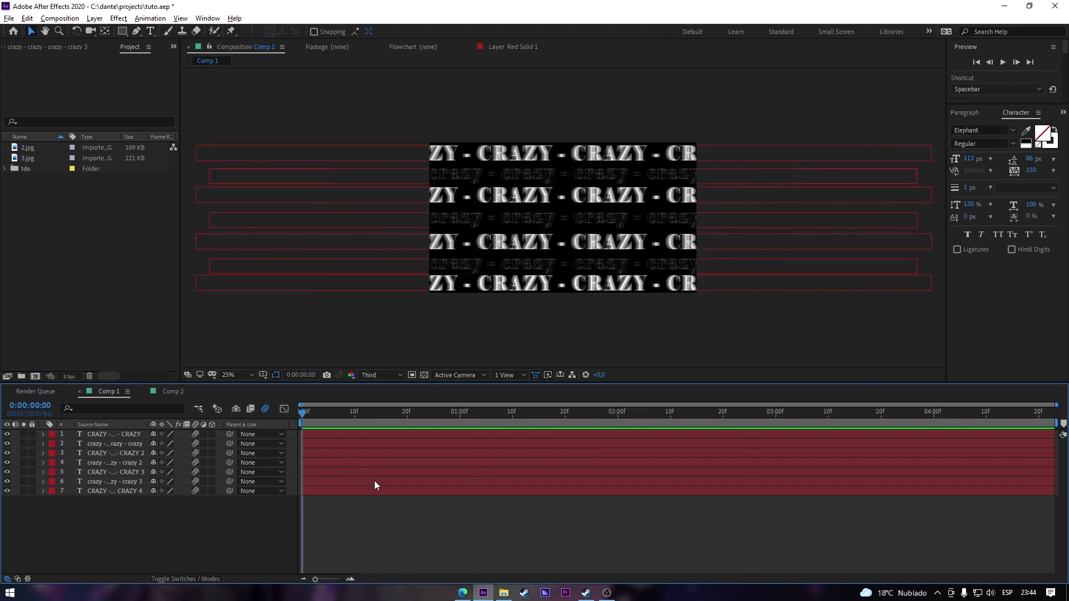
Pre-compose all seven text layers, moving all attributes into the new composition.
left_click(371, 491)
left_click(376, 435, "shift")
key("ctrl+shift+c")
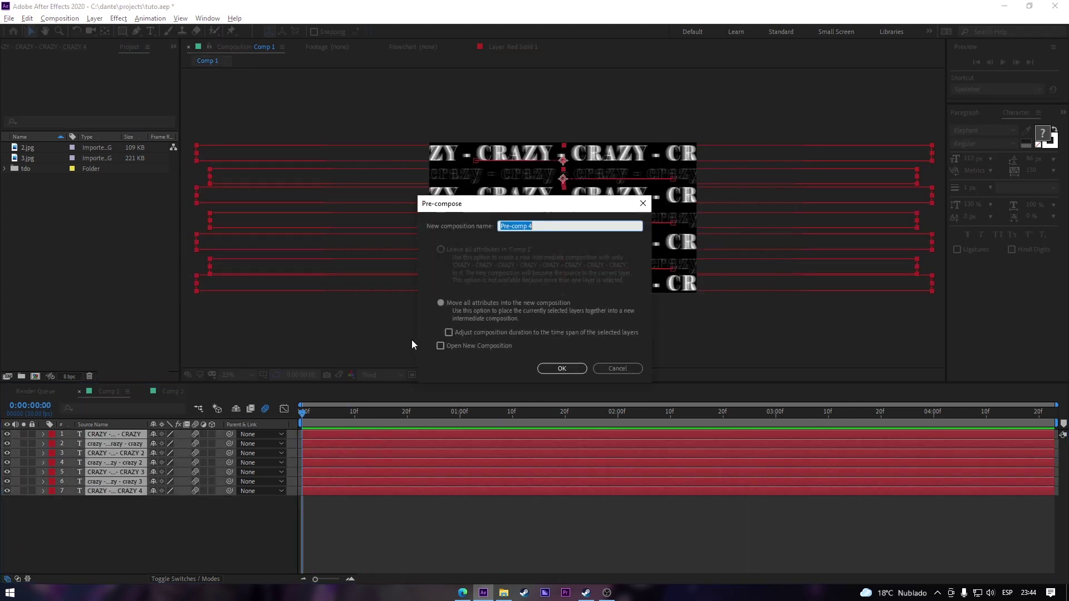
left_click(563, 370)
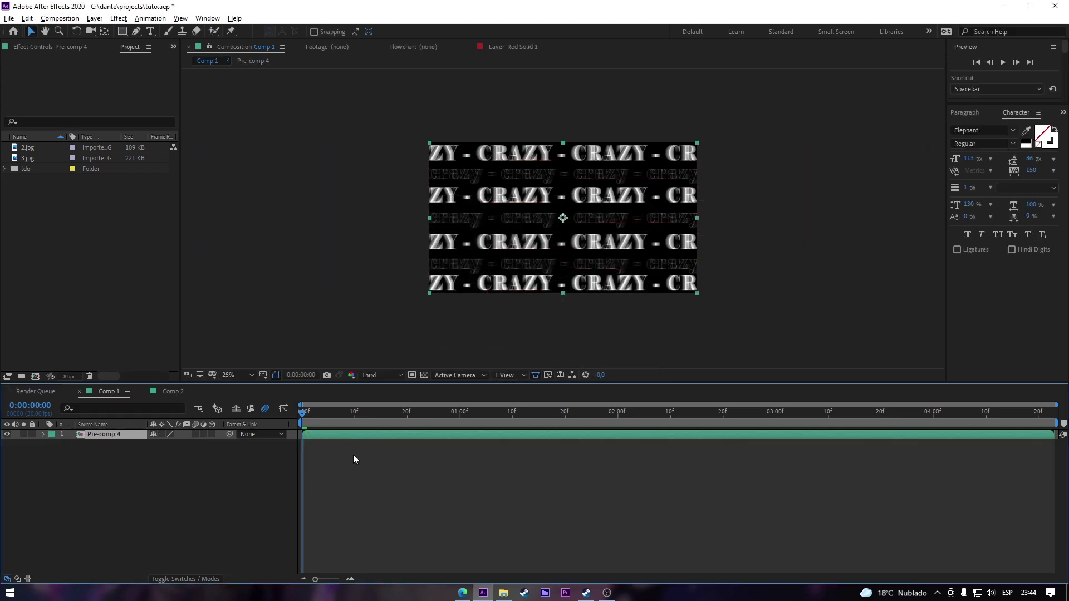
Apply the Turbulent Displace effect to the pre-composed text layer.
key("ctrl+space")
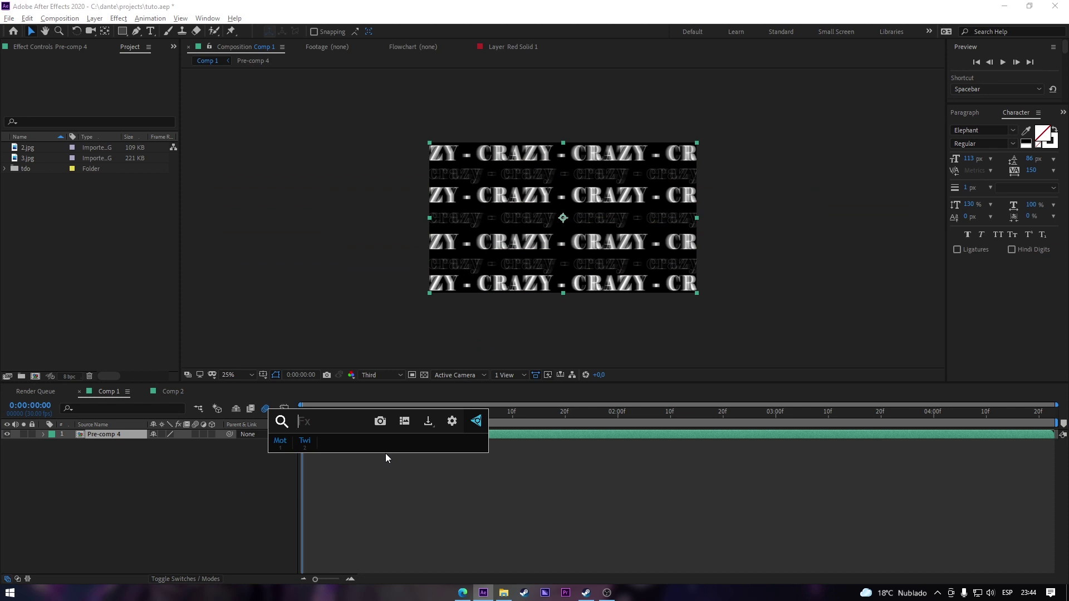
type("tran")
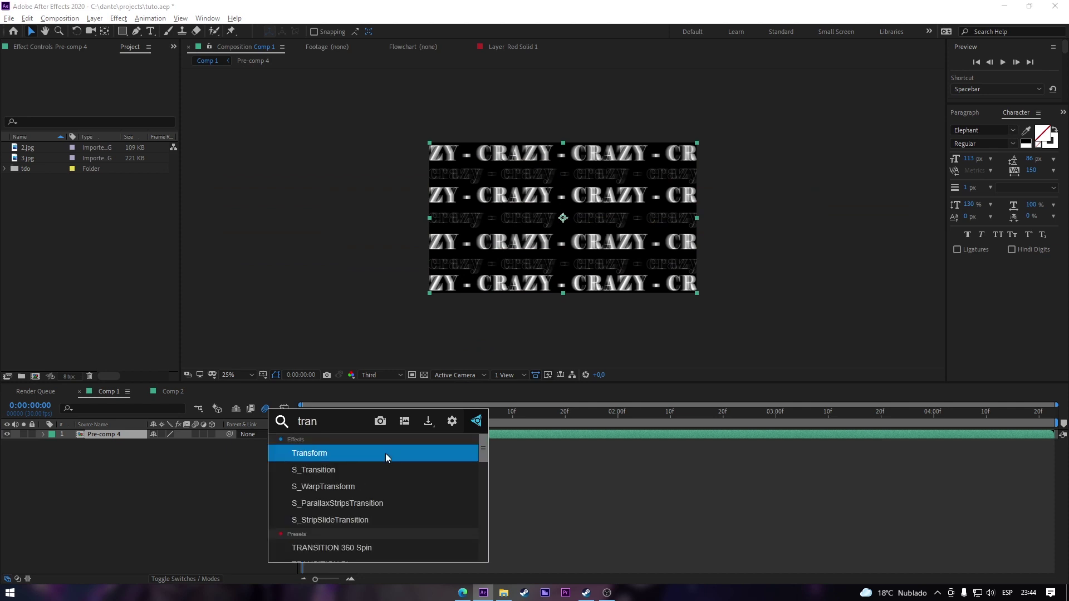
key("BackSpace")
key("BackSpace")
key("BackSpace")
key("BackSpace")
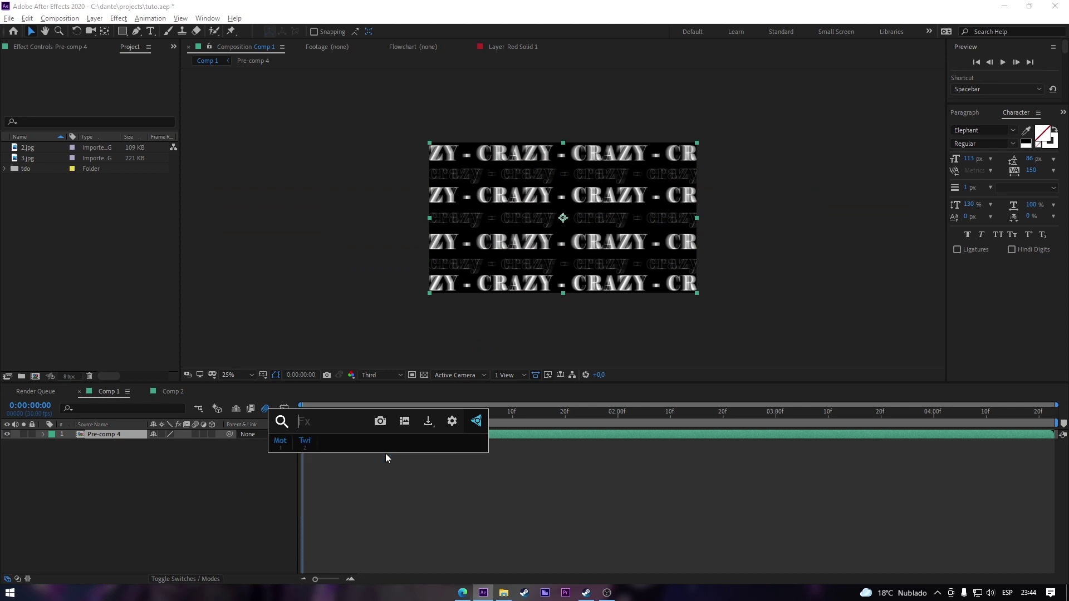
type("tur")
left_click(385, 453)
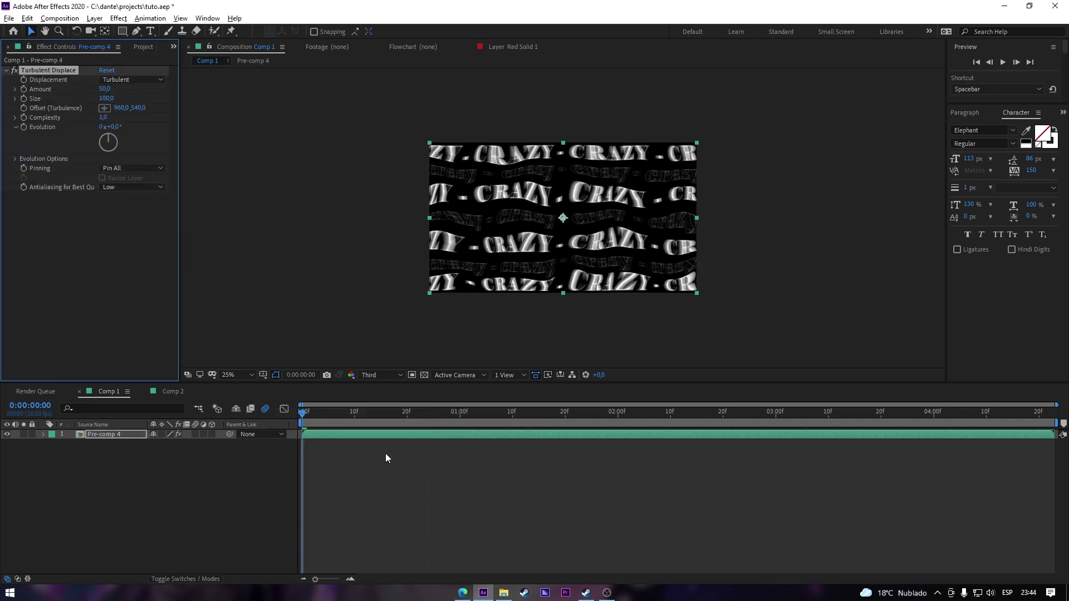
Set Turbulent Displace's Amount to 37 and Size to 137, then preview the animation fitted to the viewer.
left_click_drag(308, 415, 538, 410)
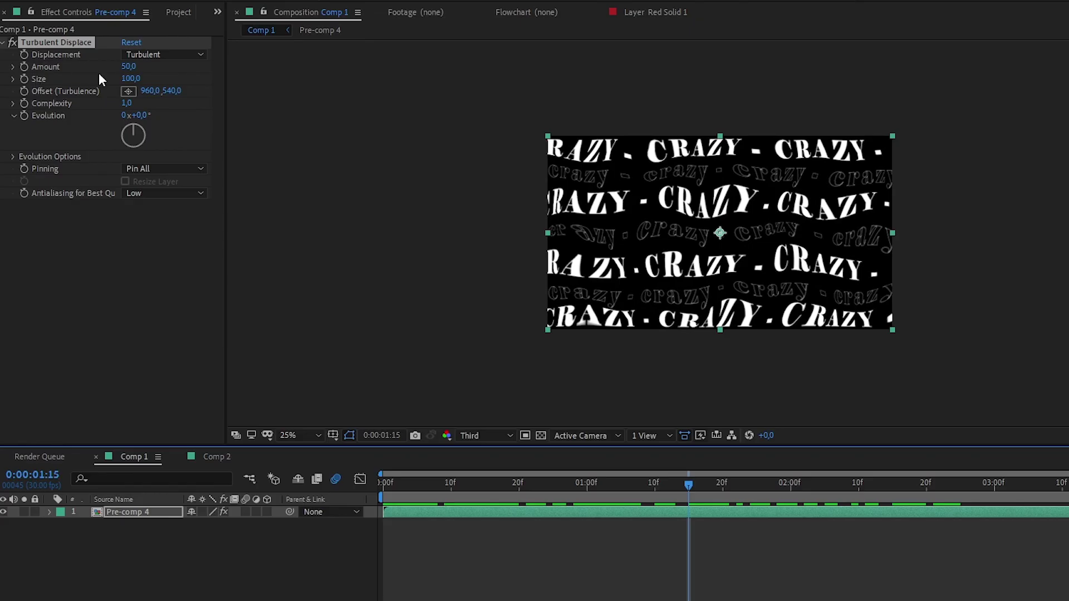
left_click_drag(129, 67, 158, 78)
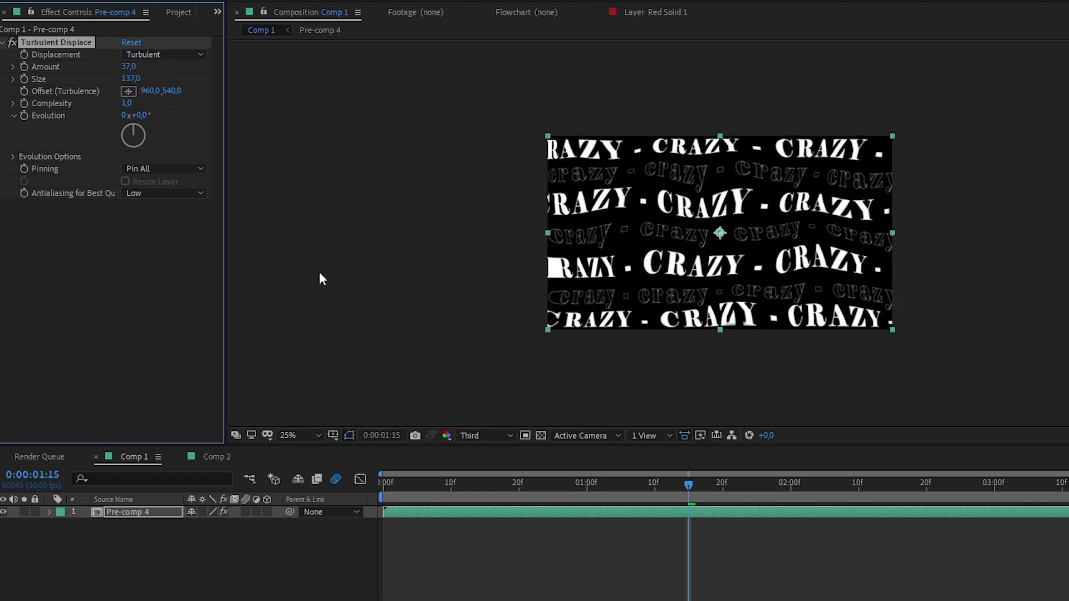
key("space")
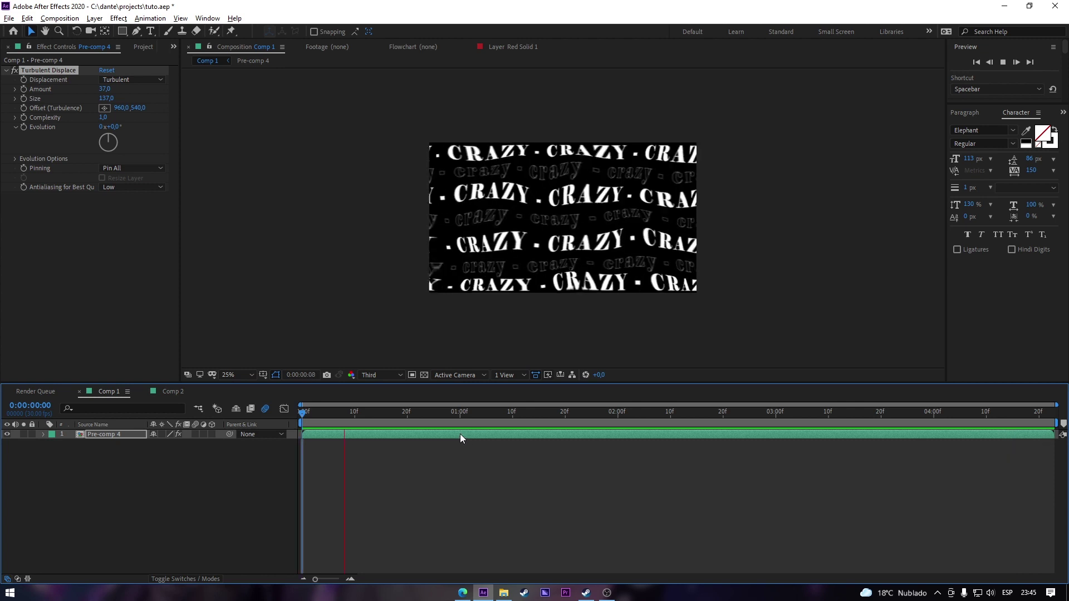
left_click(238, 375)
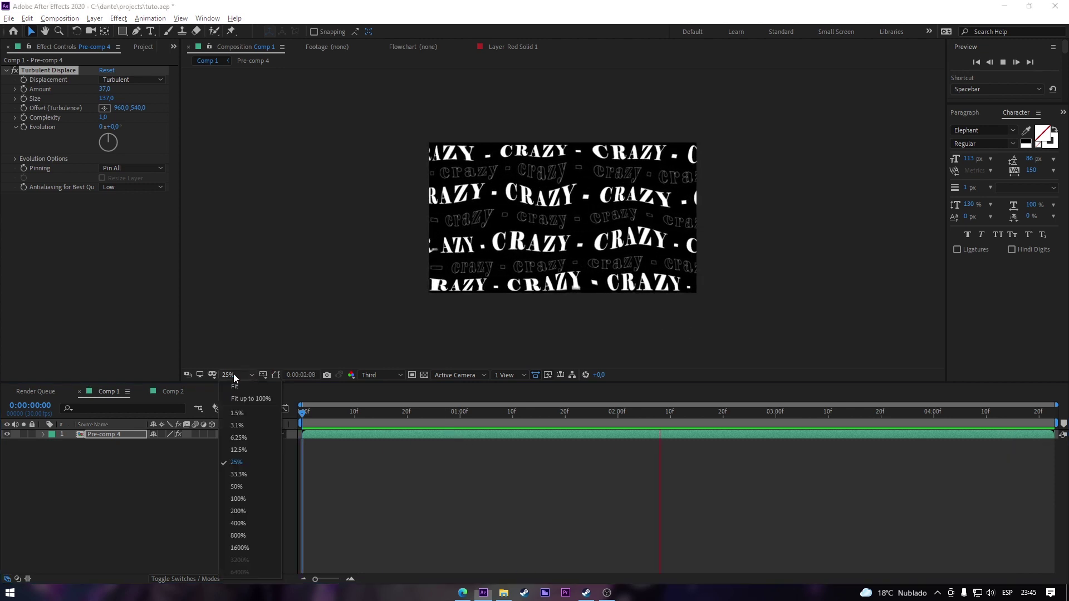
left_click(239, 409)
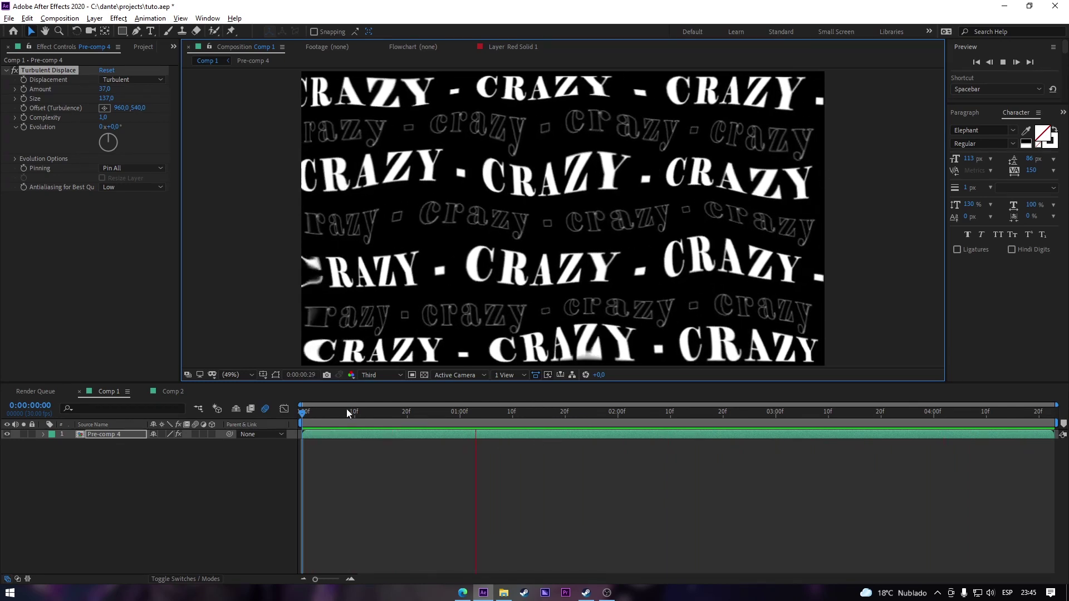
key("space")
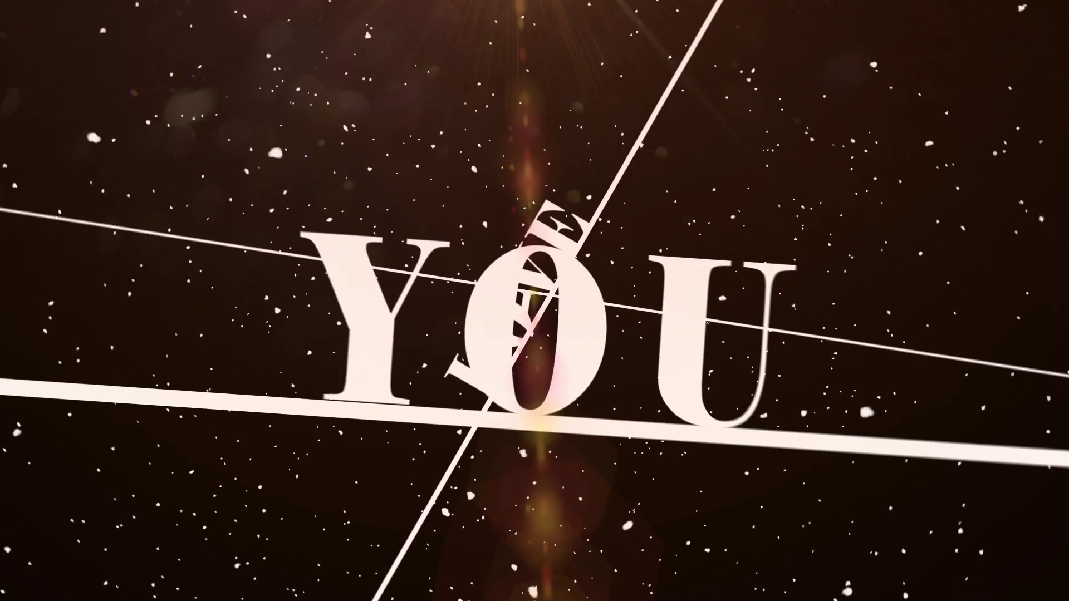
Create a new white solid layer in Comp 3.
right_click(261, 348)
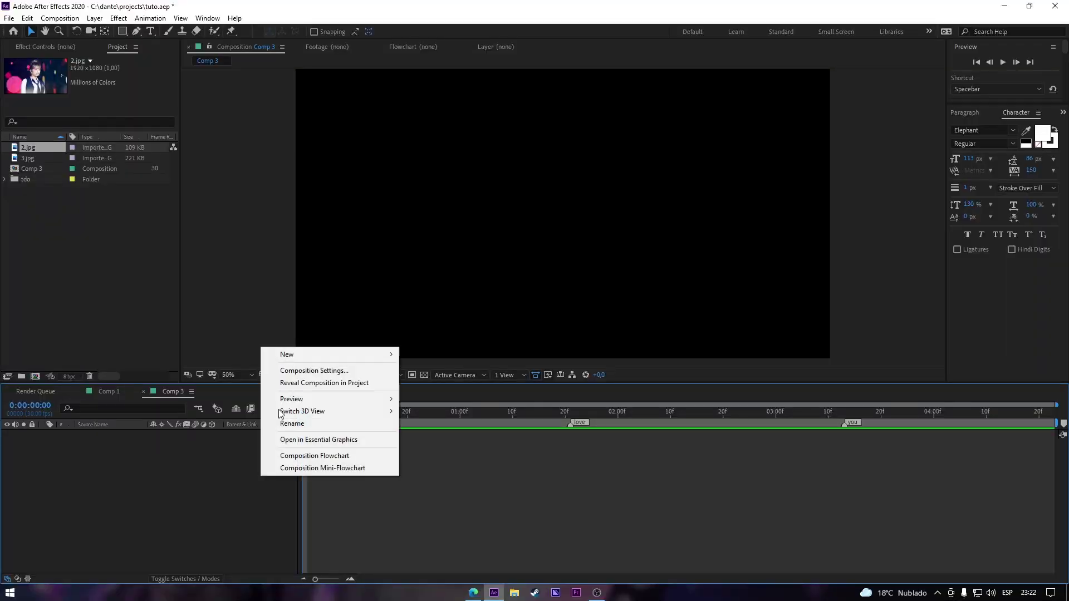
mouse_move(330, 356)
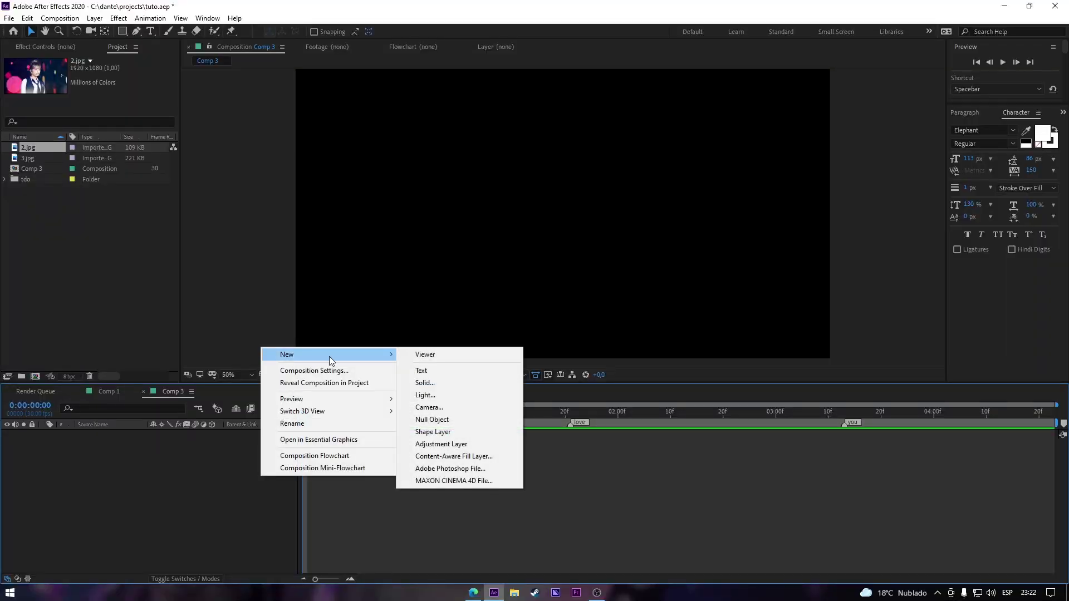
left_click(448, 384)
left_click(374, 393)
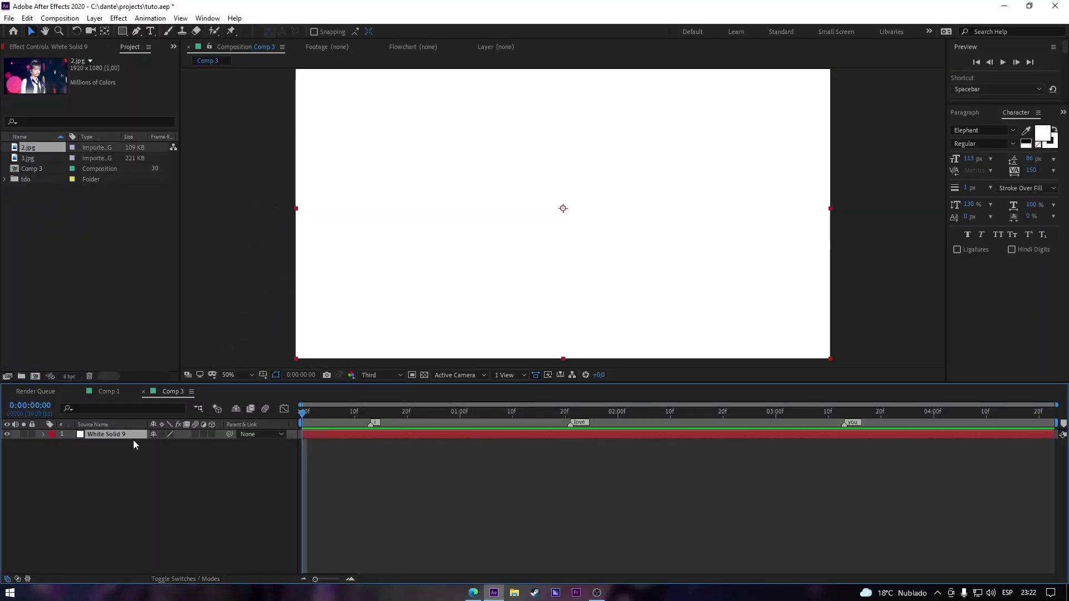
Scale the white solid to 374% wide and 1% high so it forms a thin horizontal line.
key("s")
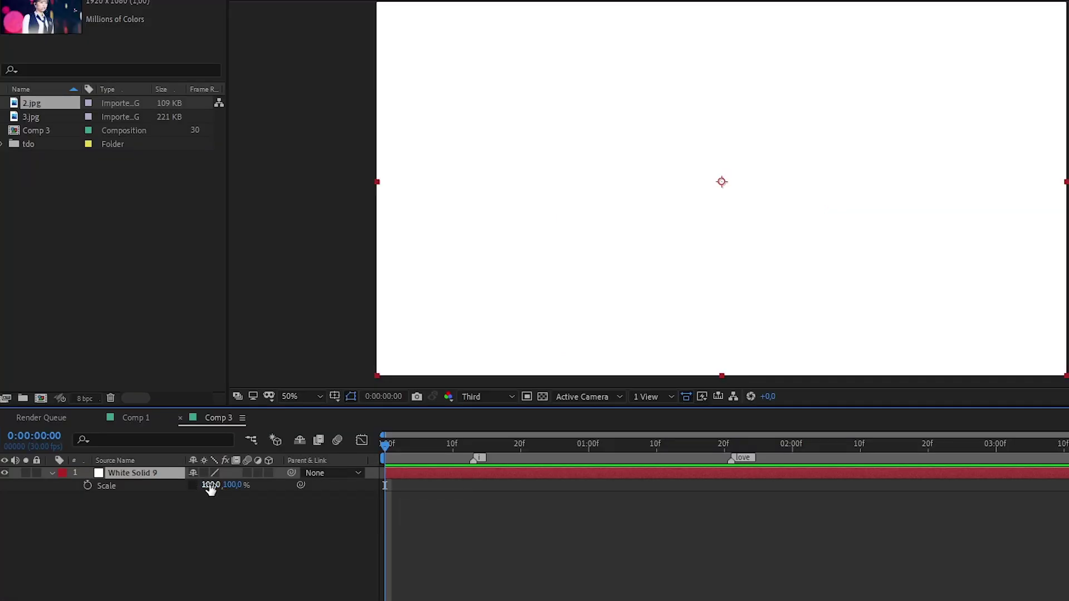
left_click_drag(236, 485, 169, 489)
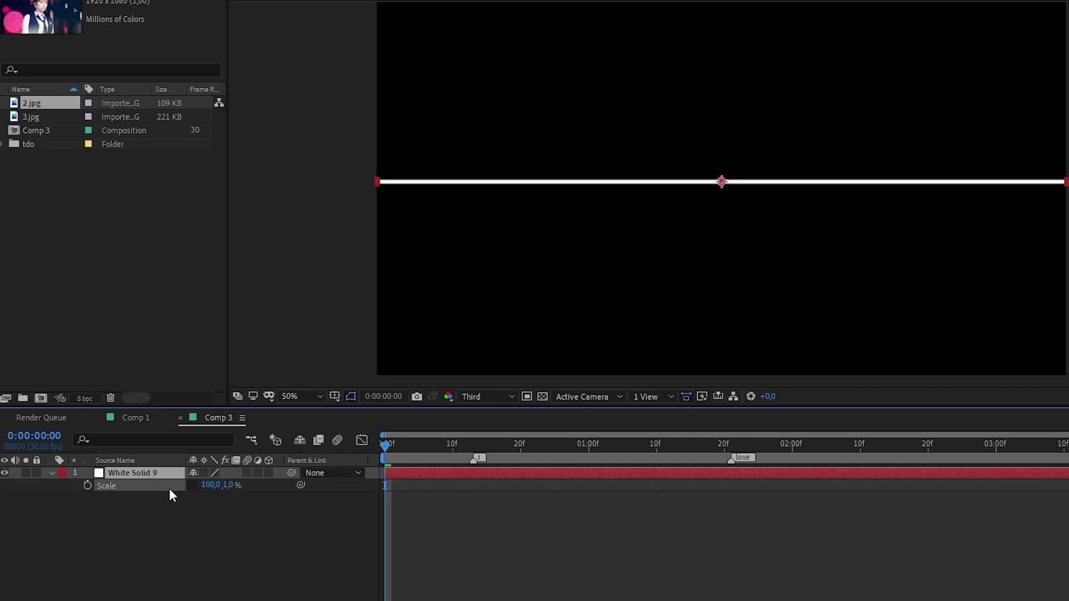
key("BackSpace")
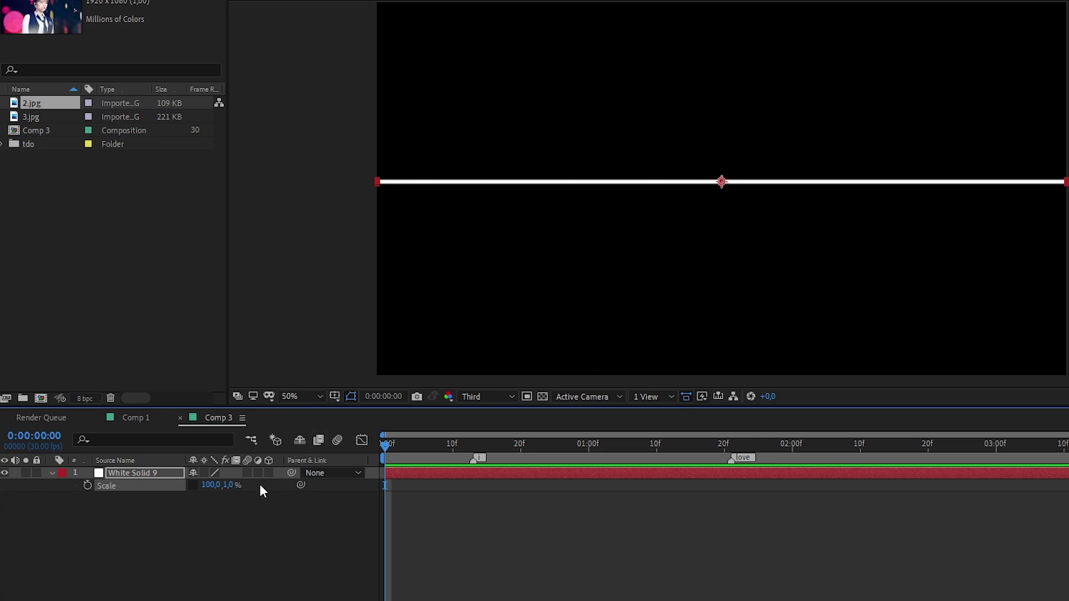
key("comma")
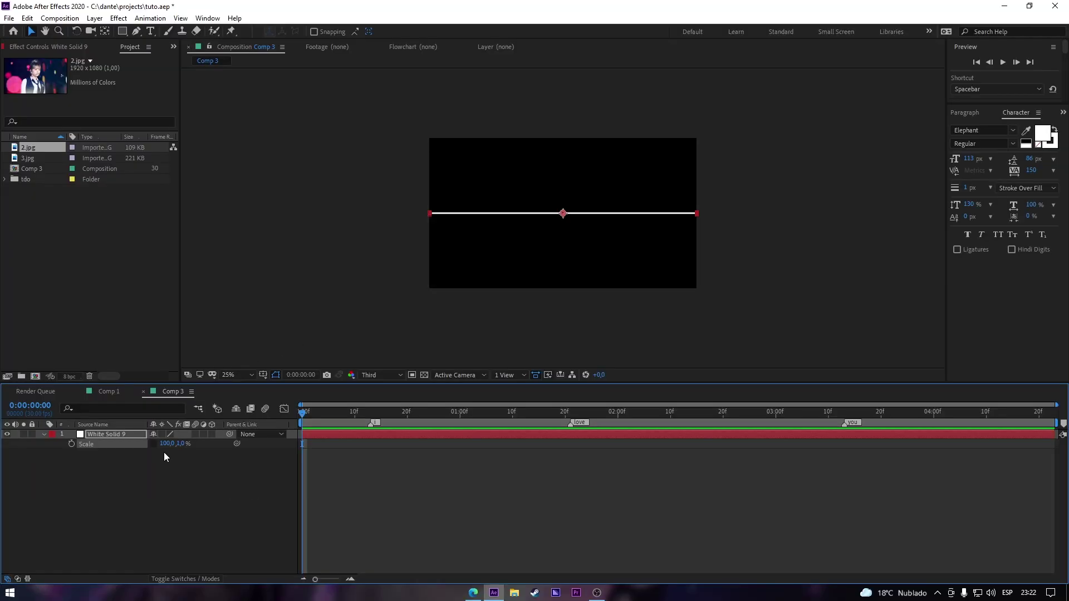
left_click_drag(167, 443, 328, 140)
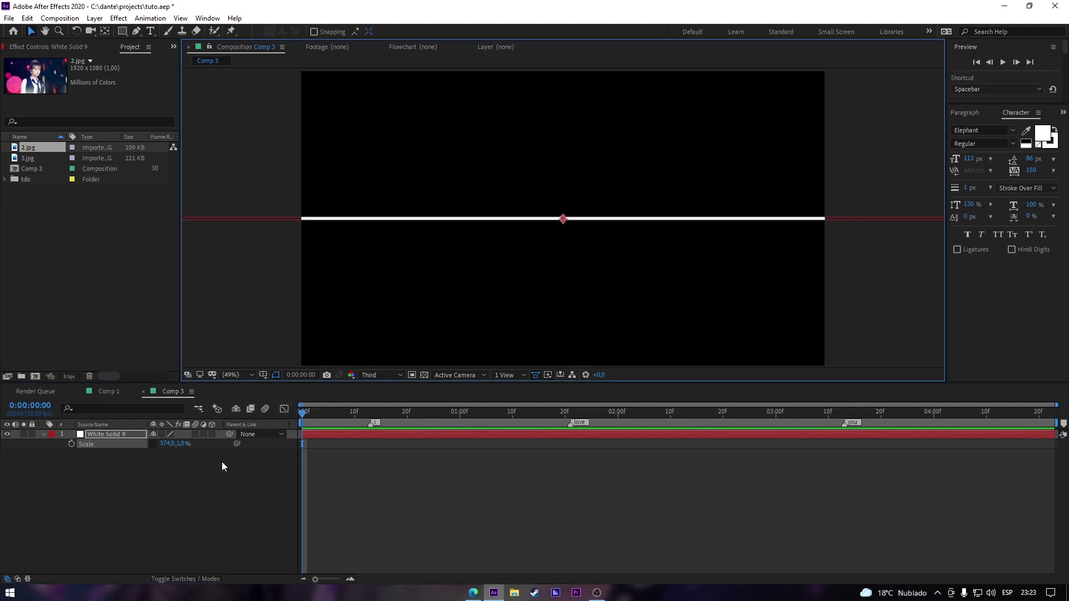
Add a text layer reading "I" to Comp 3.
right_click(236, 460)
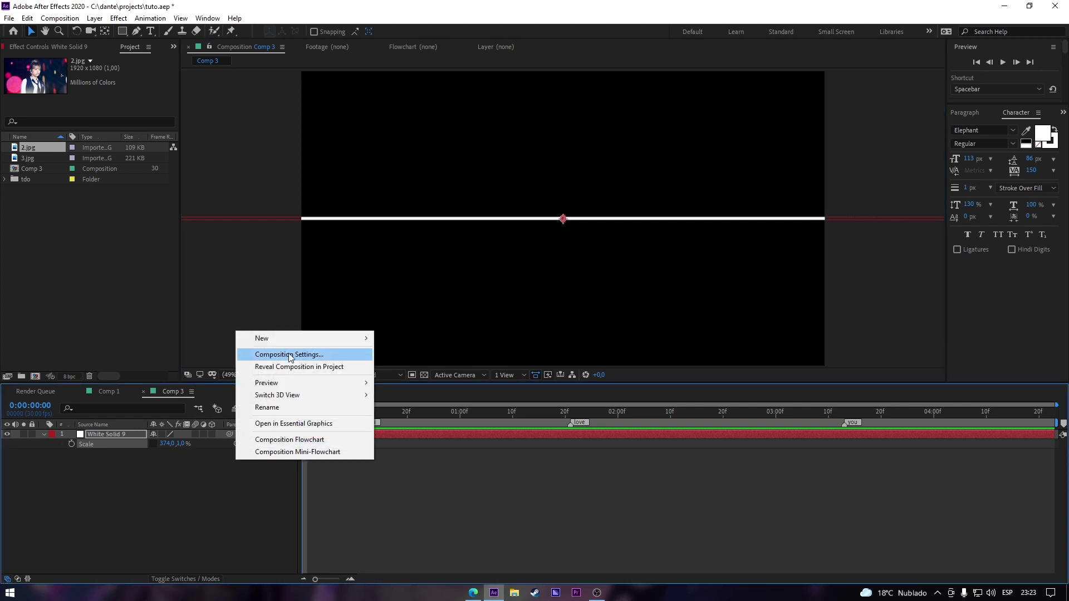
mouse_move(300, 343)
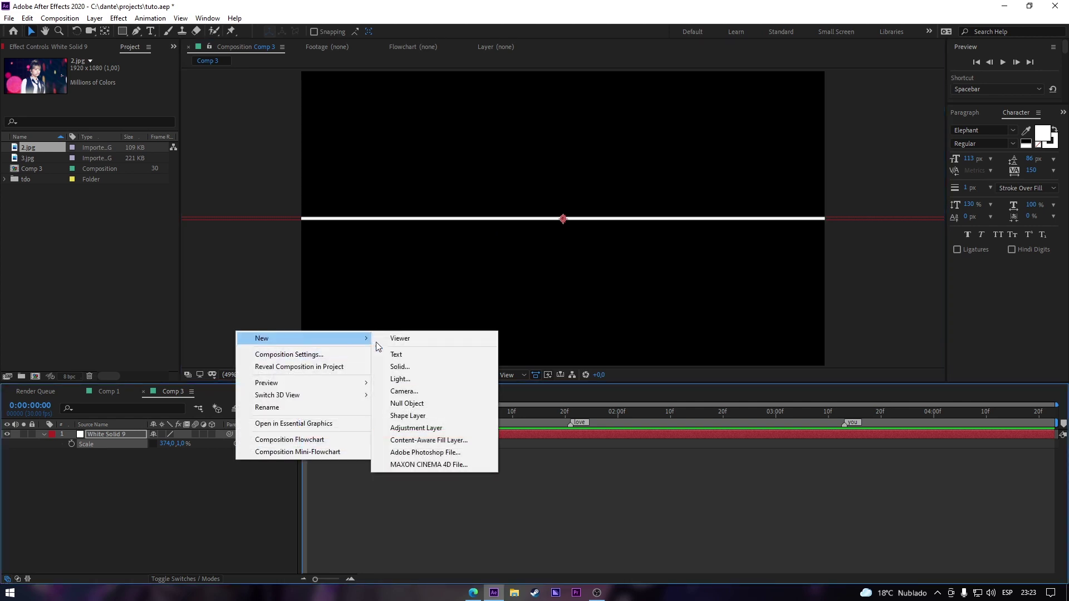
left_click(402, 350)
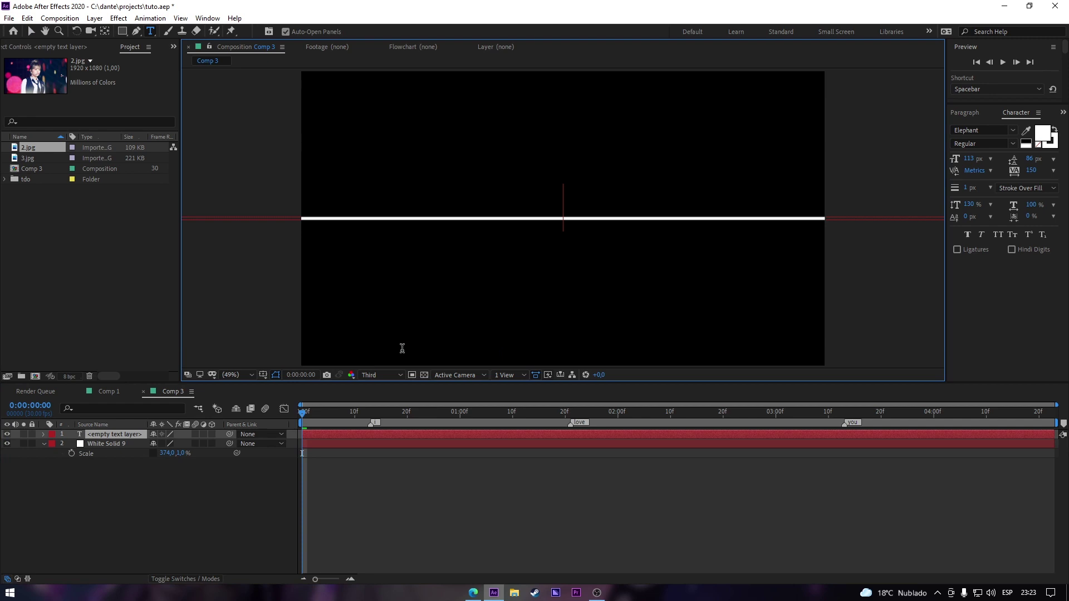
type("I")
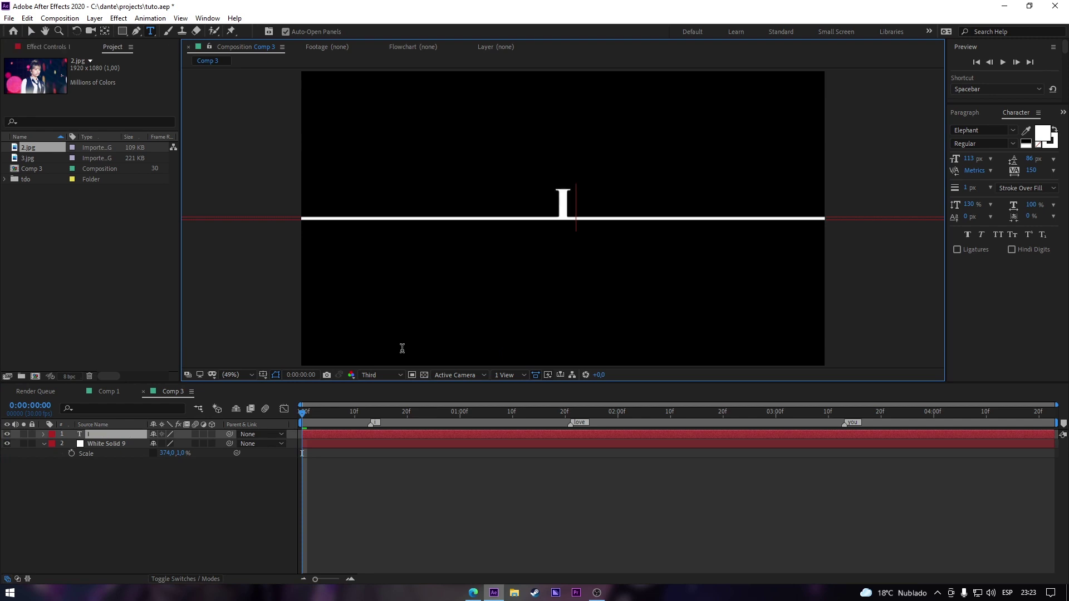
left_click(32, 31)
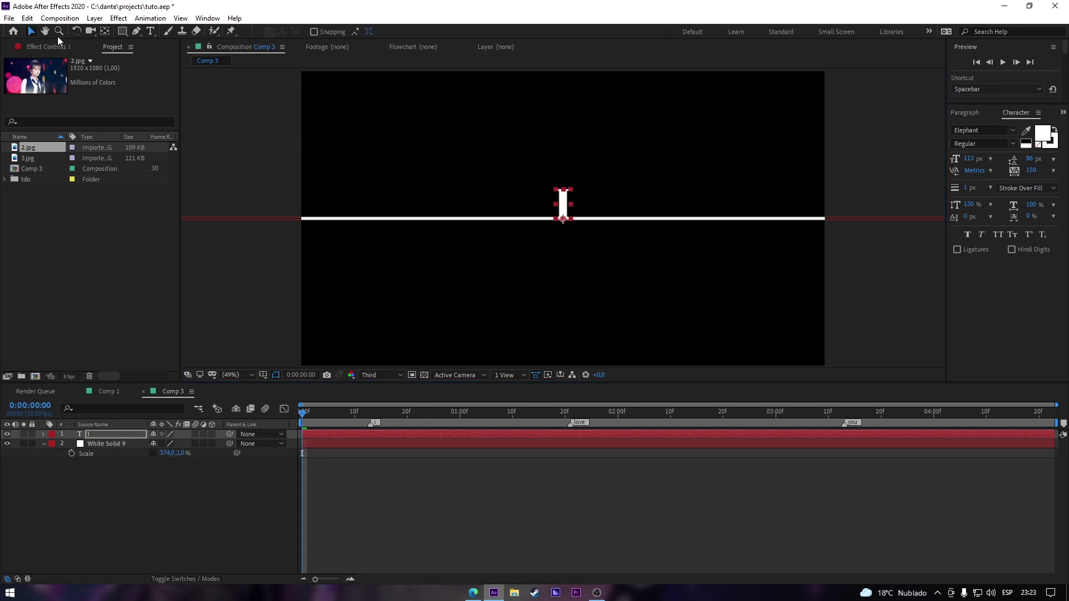
Position the letter "I" so that its base rests on the white line.
left_click_drag(565, 205, 565, 198)
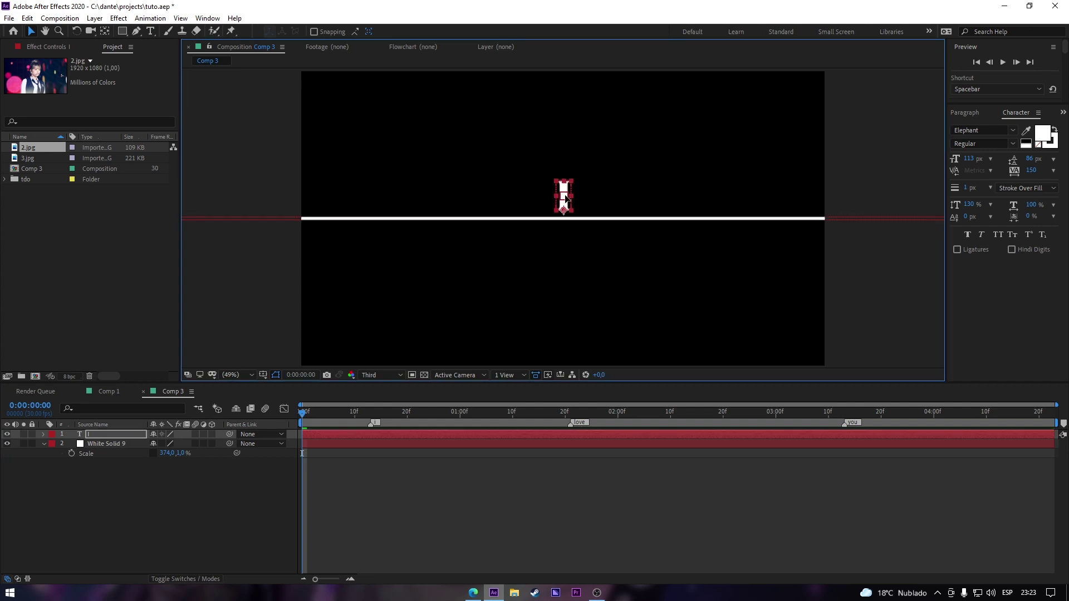
scroll(564, 195, "up", 3)
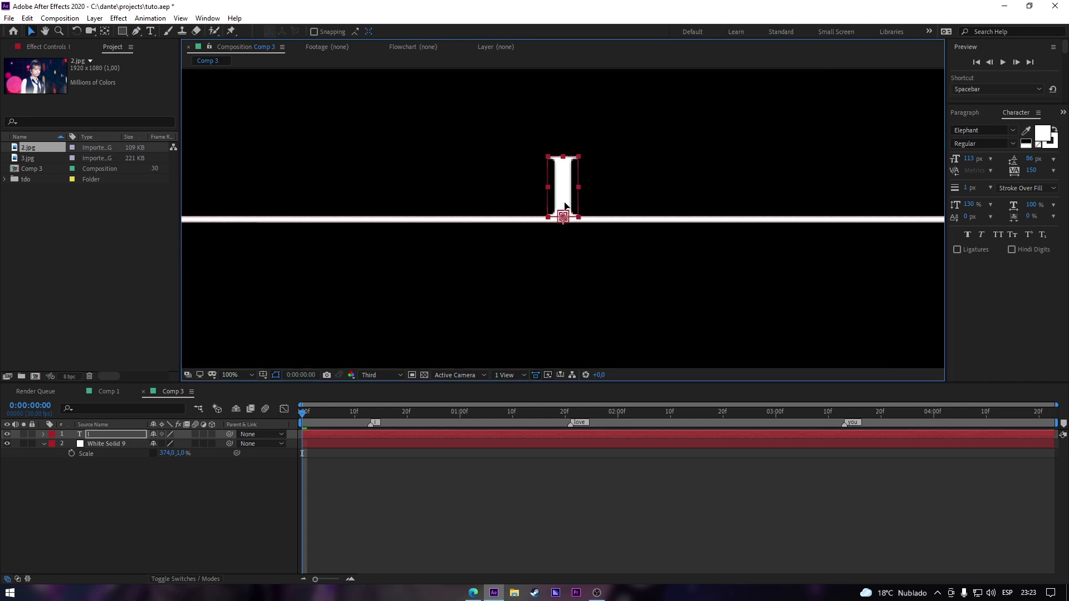
mouse_move(567, 204)
left_mouse_down()
mouse_move(581, 204)
mouse_move(560, 204)
left_mouse_up()
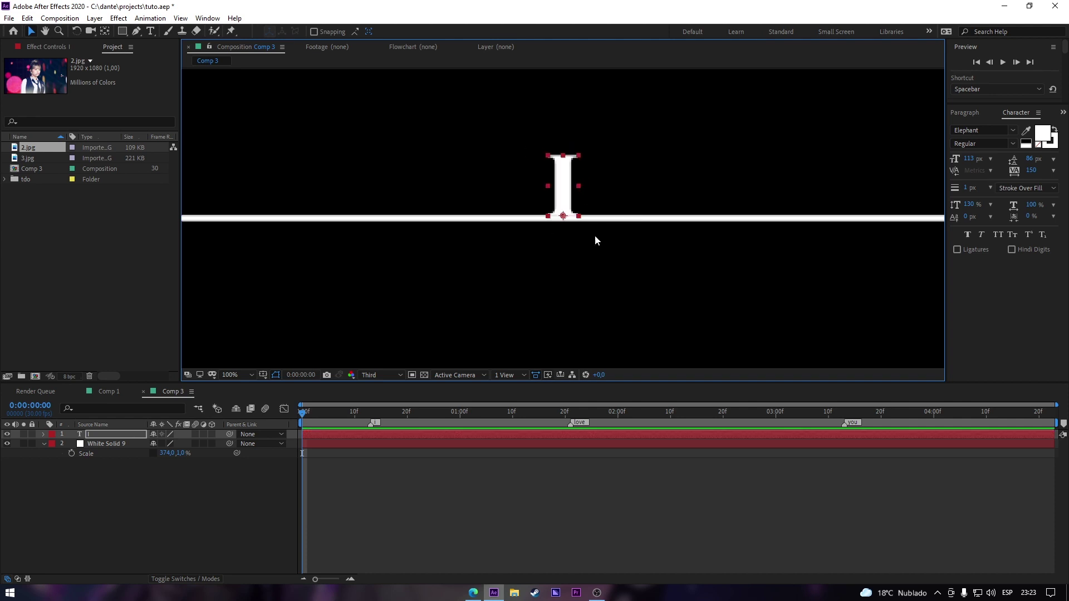
scroll(607, 215, "down", 2)
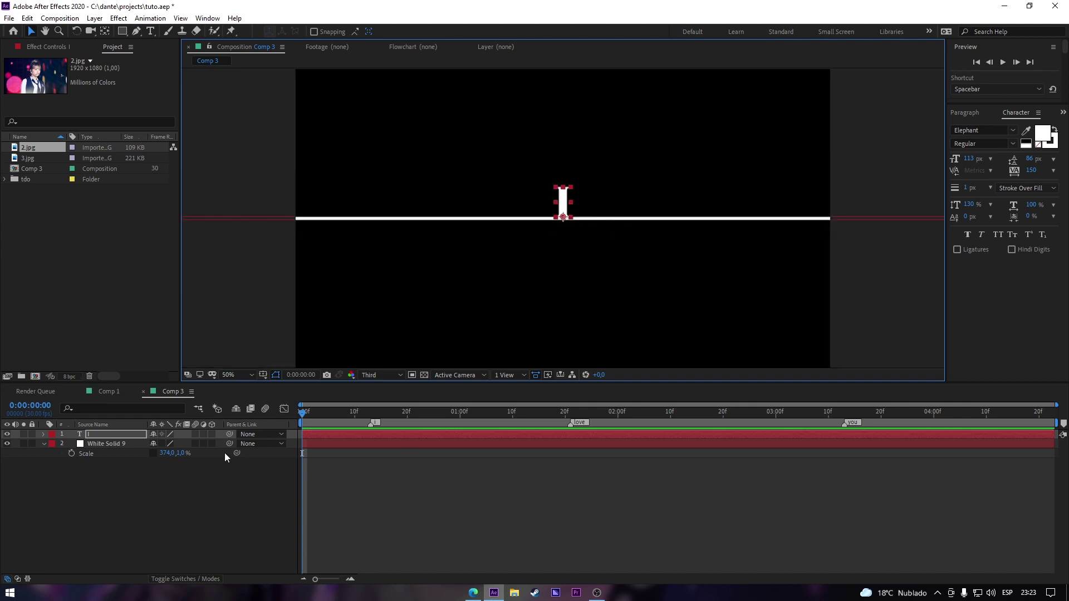
Make the "I" text layer and the white solid 3D layers and collapse the solid's properties.
left_click_drag(212, 433, 212, 443)
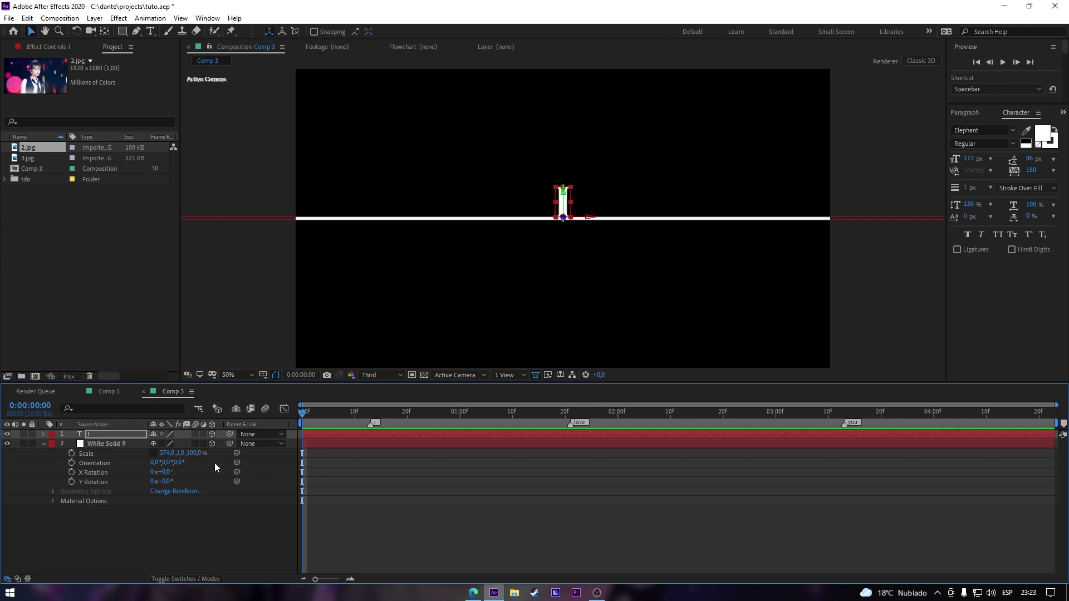
left_click(43, 444)
left_click(297, 468)
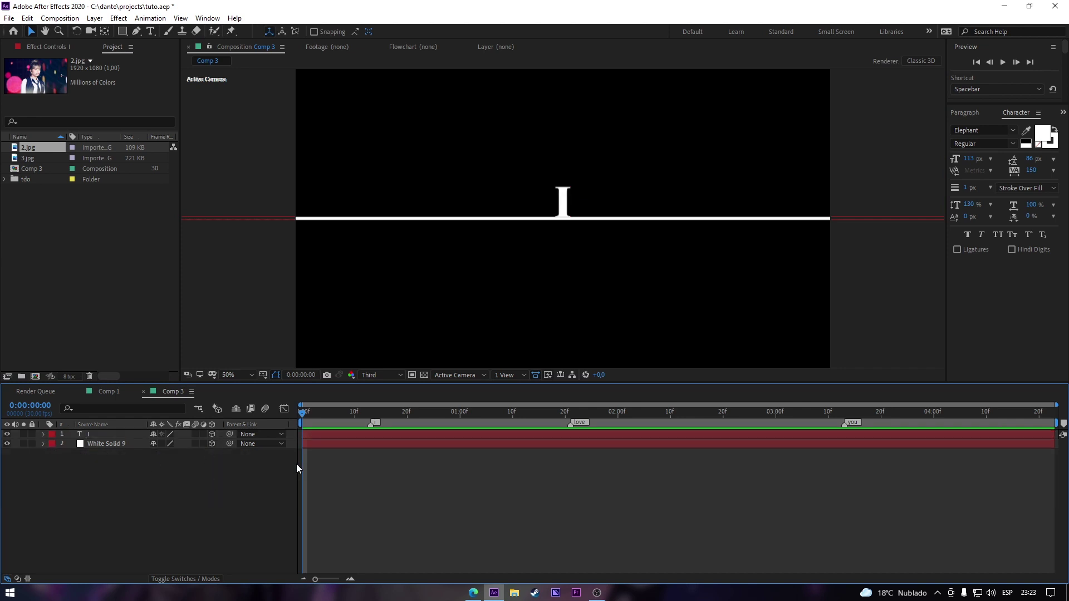
left_click(365, 445)
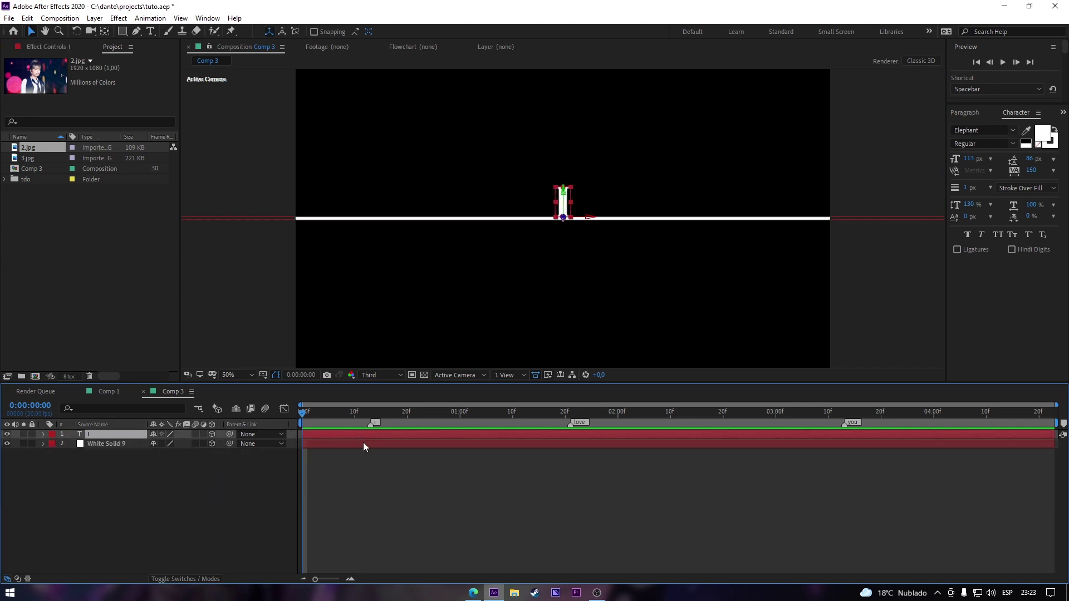
left_click(362, 431)
left_click(225, 493)
Add a null object and a camera to Comp 3.
right_click(228, 473)
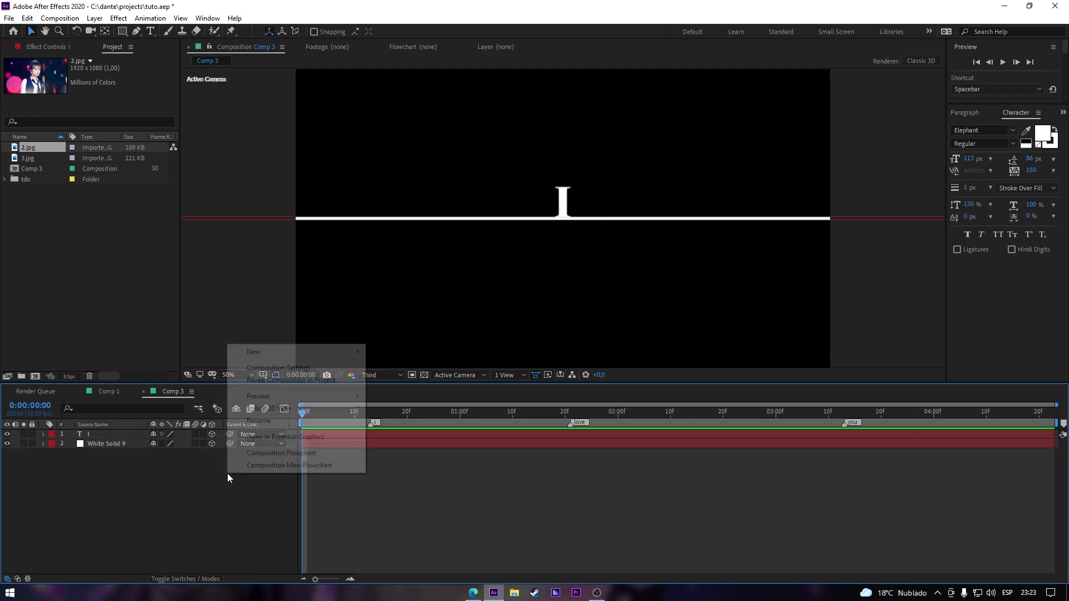
mouse_move(298, 353)
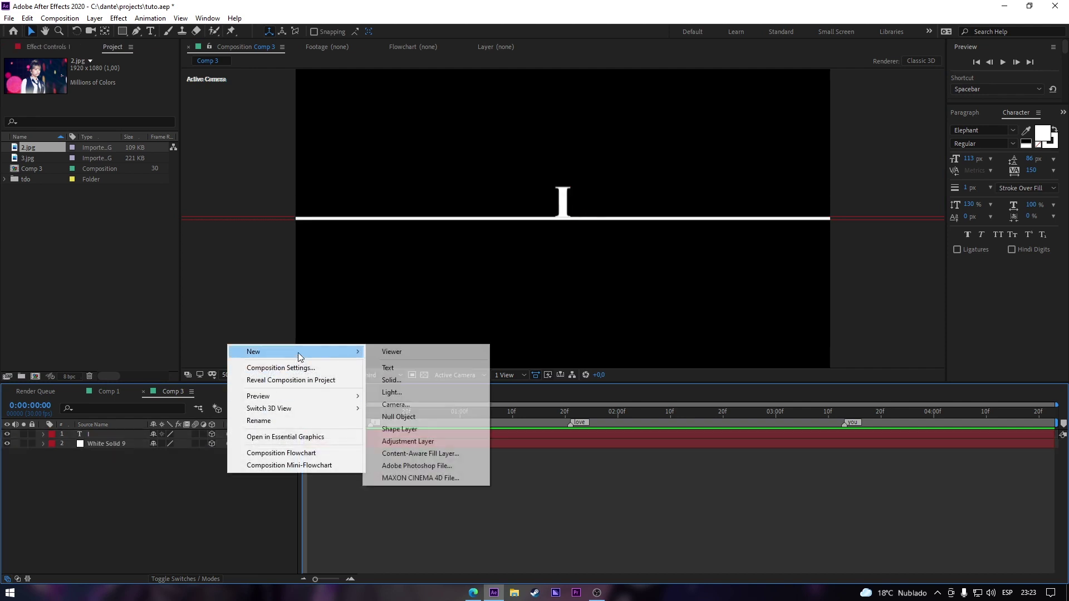
left_click(400, 417)
right_click(246, 485)
mouse_move(341, 369)
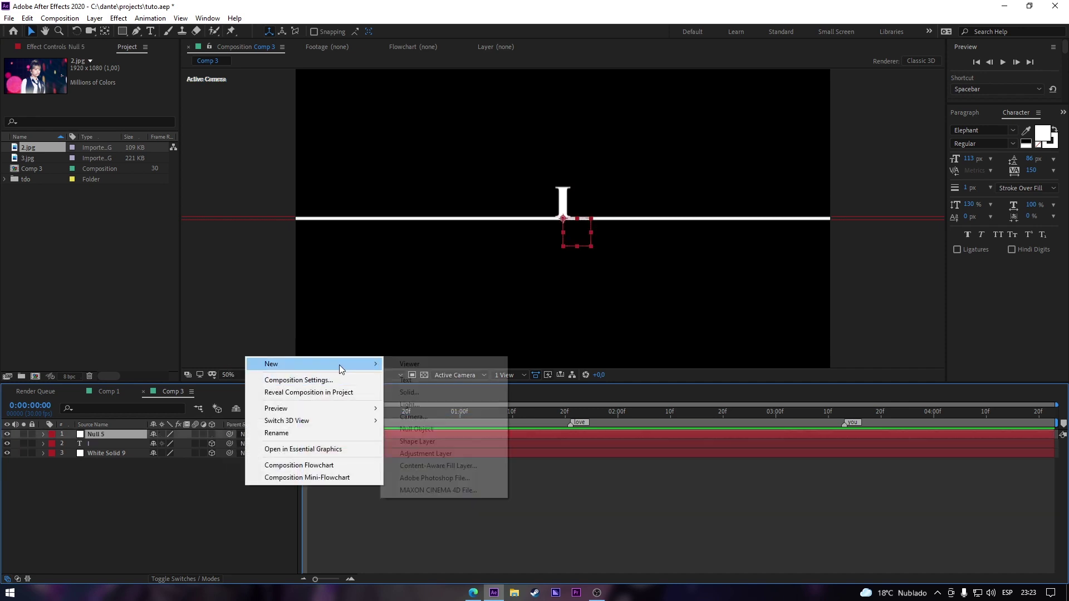
left_click(420, 417)
left_click(646, 415)
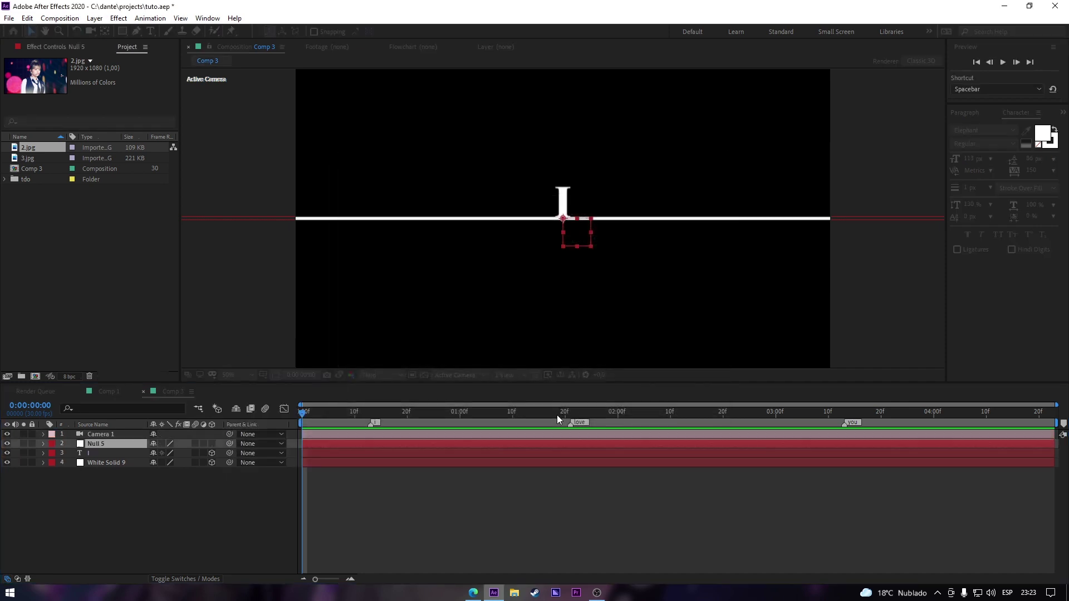
Place the camera below the null in the layer stack and parent it to the null, made a 3D layer.
left_click_drag(123, 436, 157, 442)
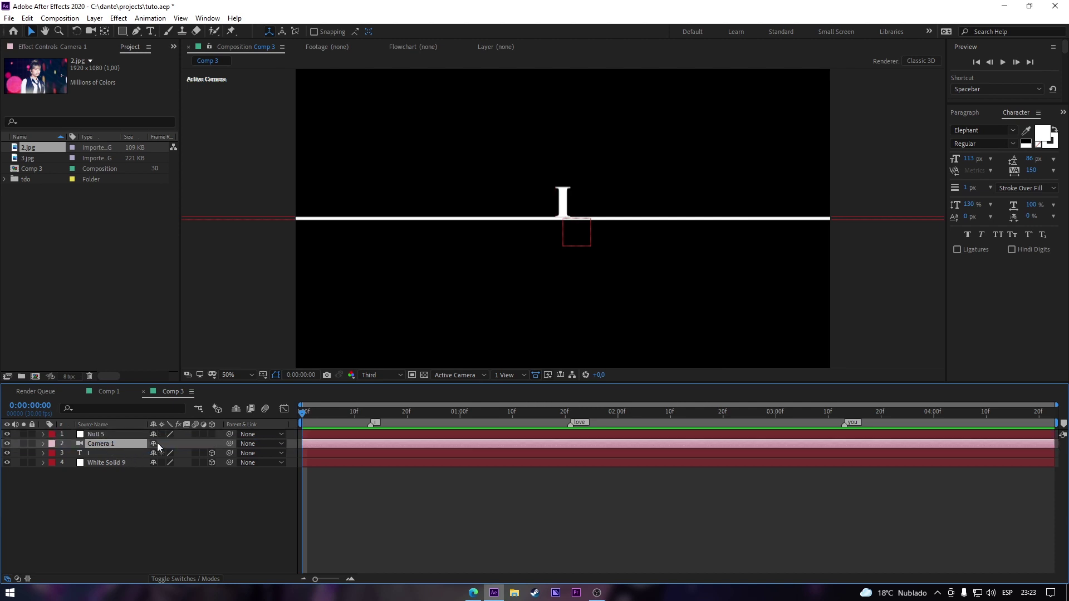
left_click(212, 434)
left_click_drag(230, 444, 105, 436)
Keyframe the null's position from Z 0 at the first frame to Z -4000 at 0:00:04:22.
key("p")
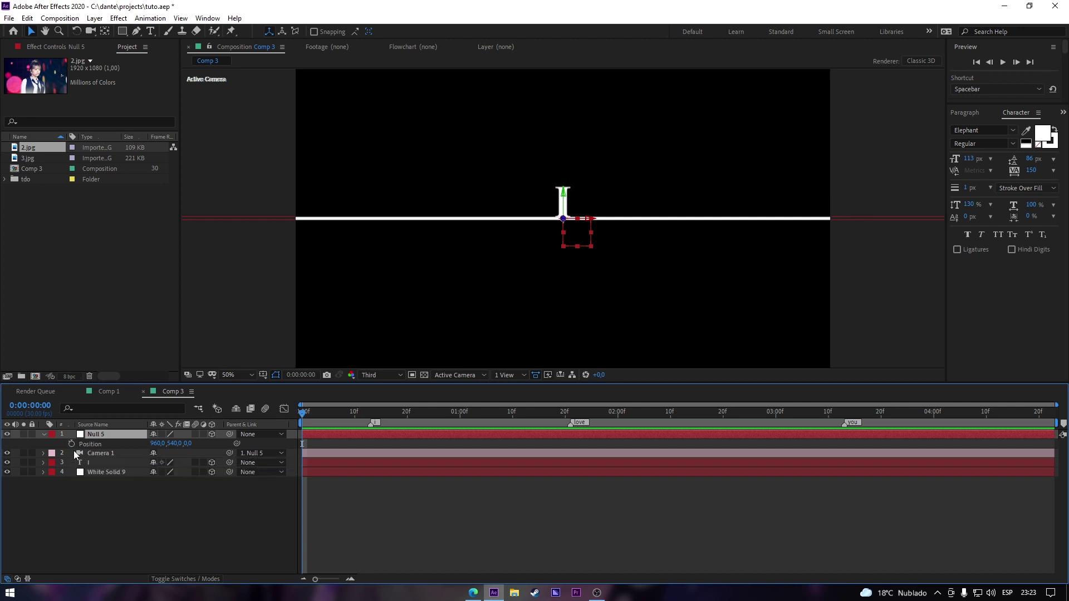
left_click(71, 445)
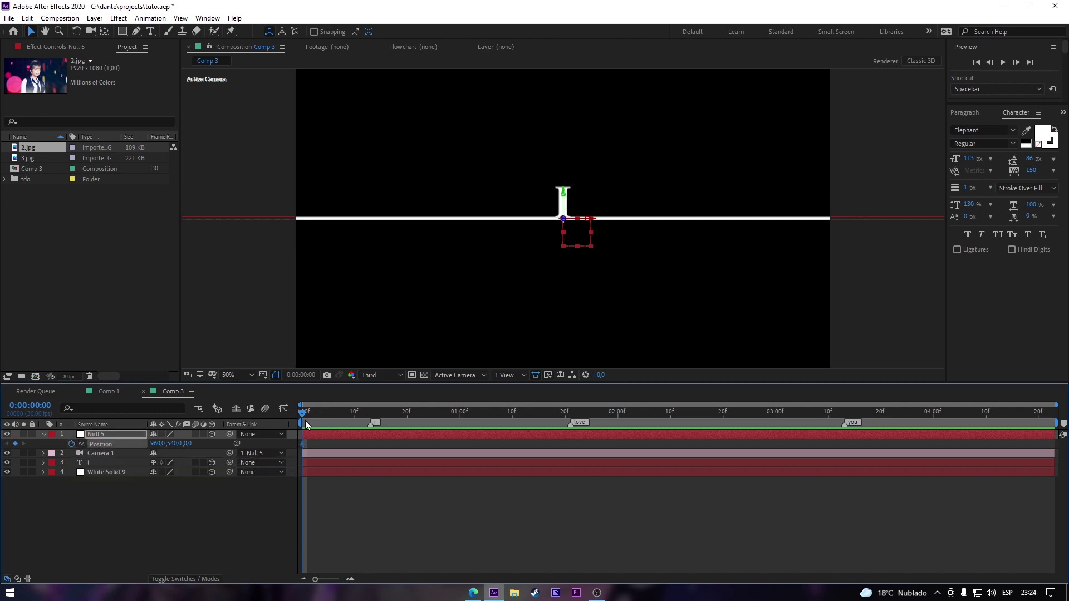
left_click_drag(430, 413, 1055, 433)
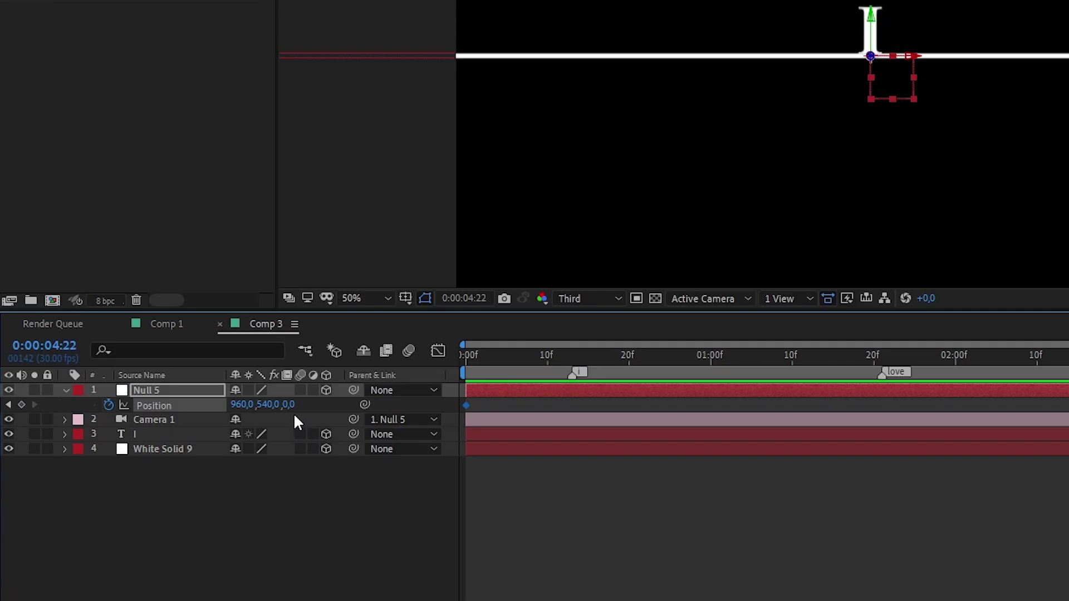
left_click_drag(186, 444, 1, 443)
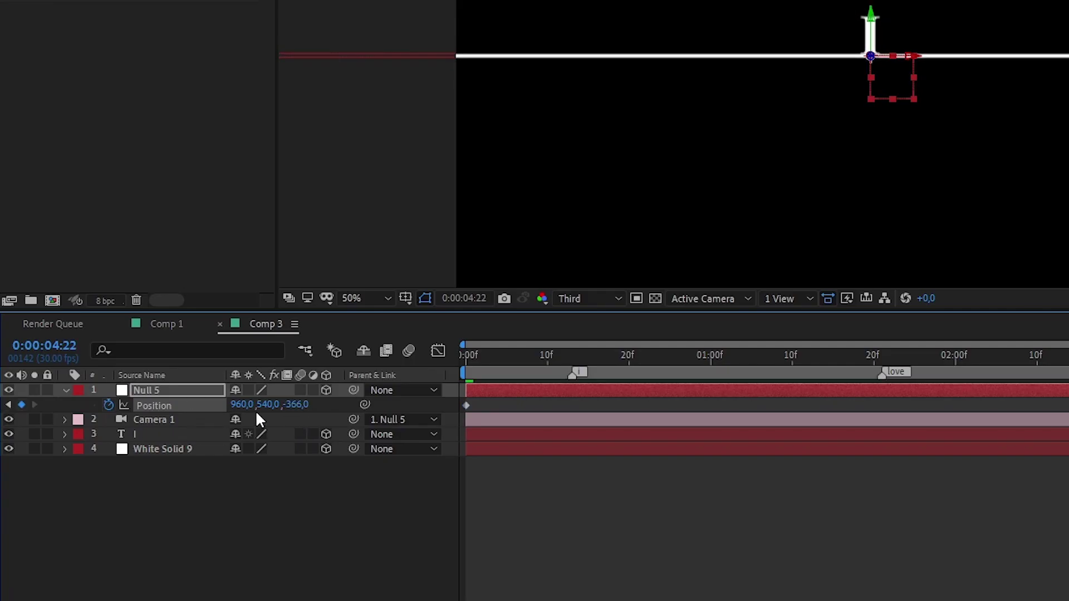
left_click_drag(123, 419, 2, 418)
left_click(296, 410)
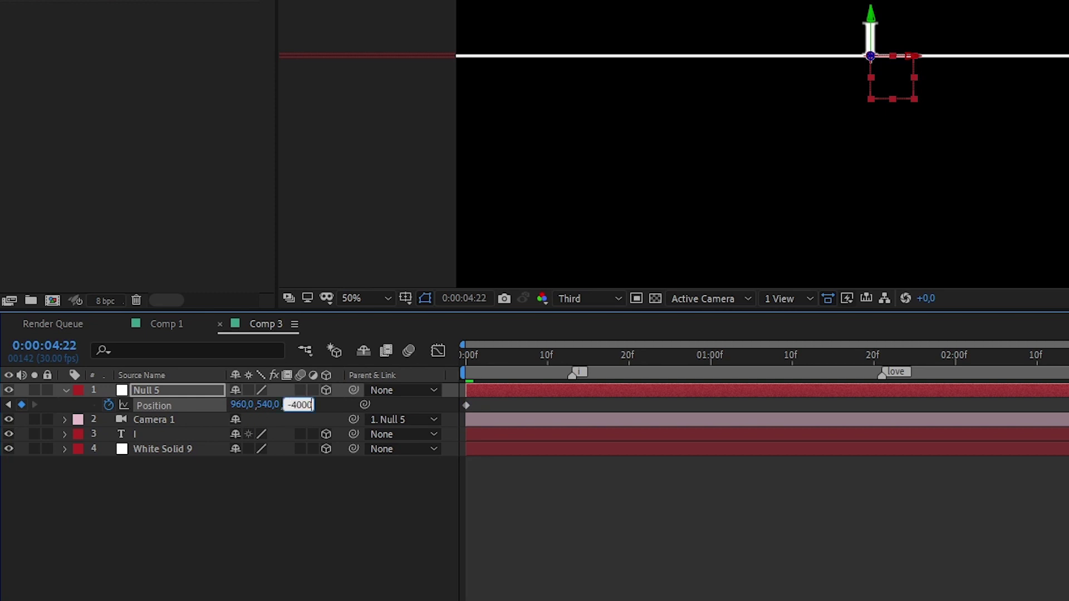
key("Return")
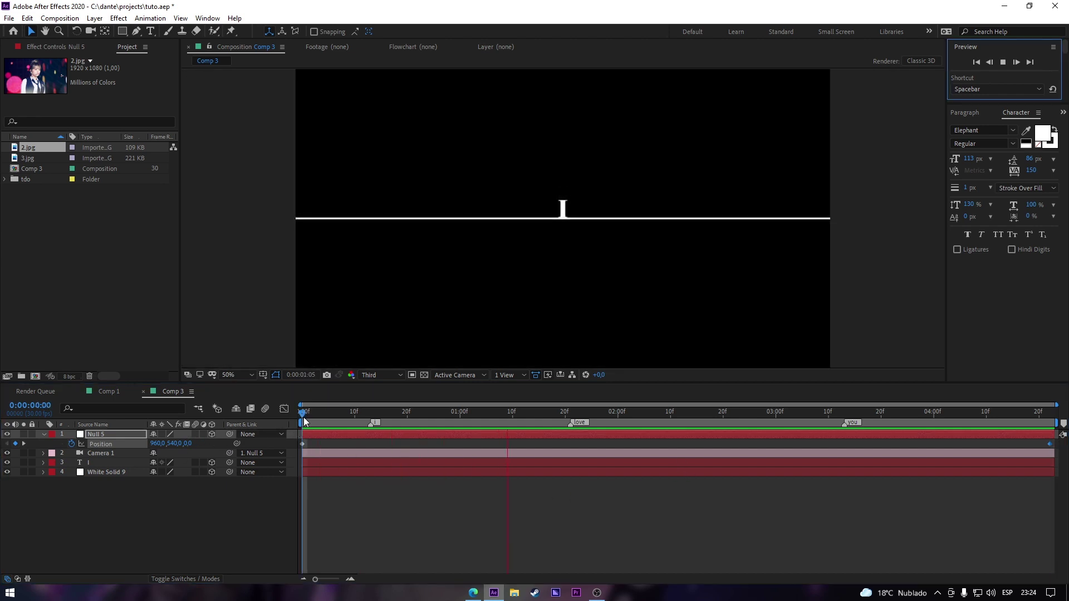
Keyframe the null's Z rotation from 0° at the first frame to 180° at 0:00:04:22.
left_click(302, 415)
key("r")
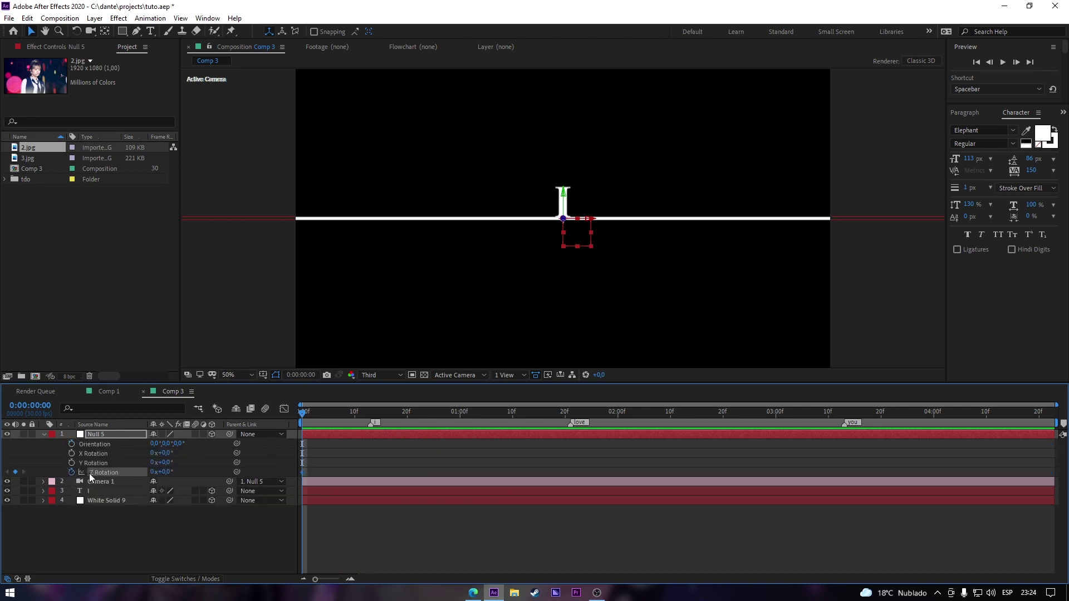
key("u")
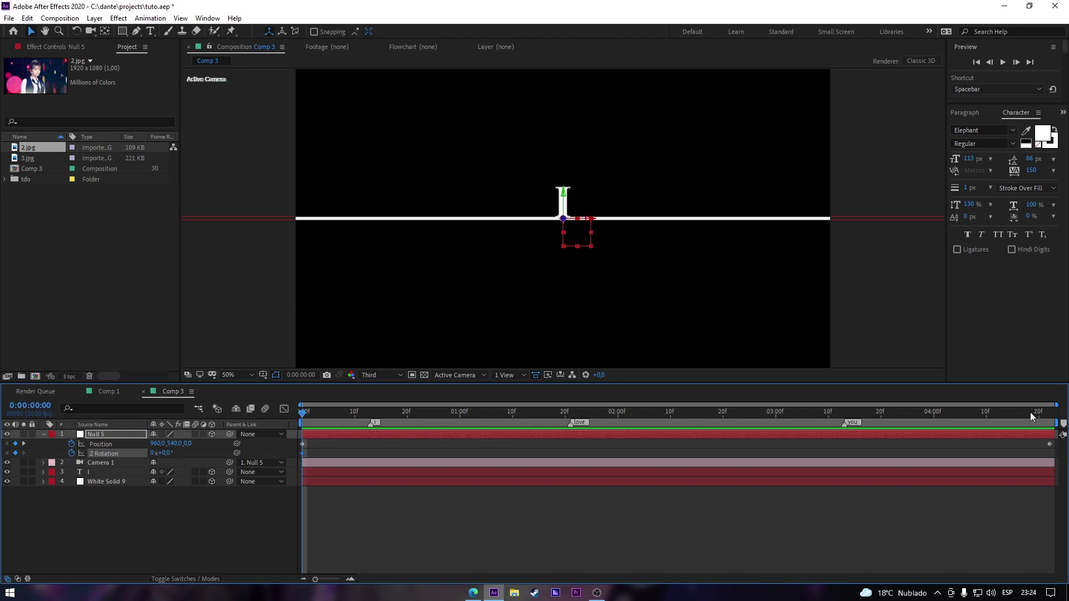
left_click(1049, 416)
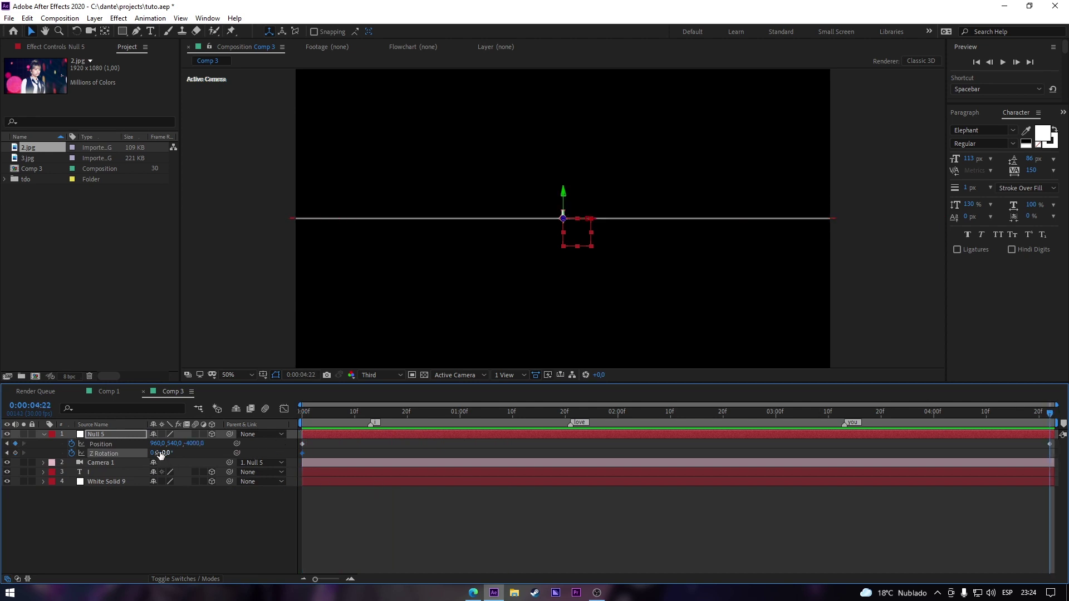
left_click(162, 453)
type("180")
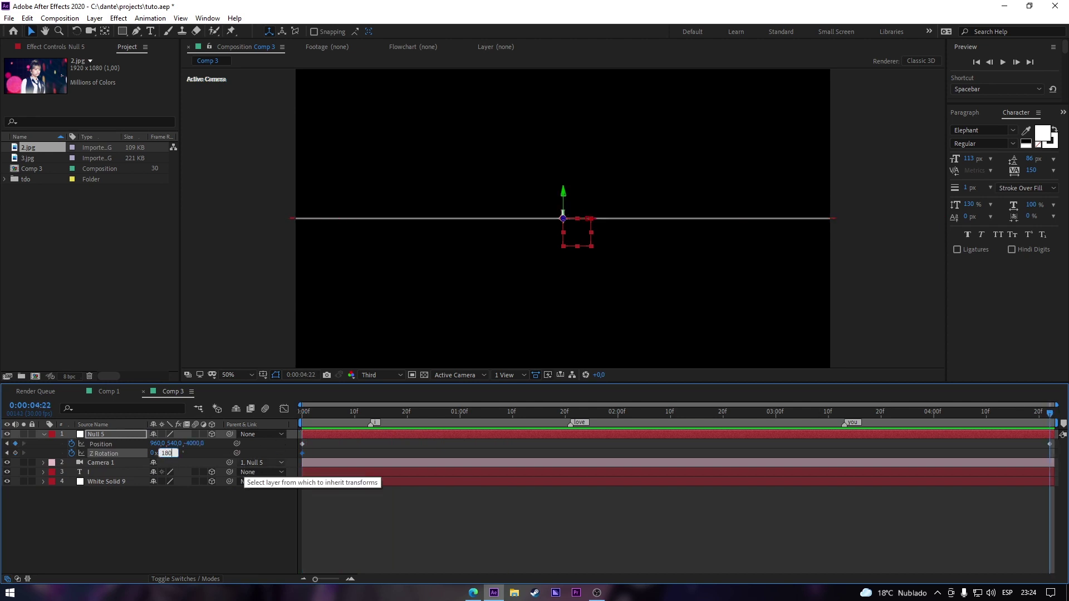
key("Return")
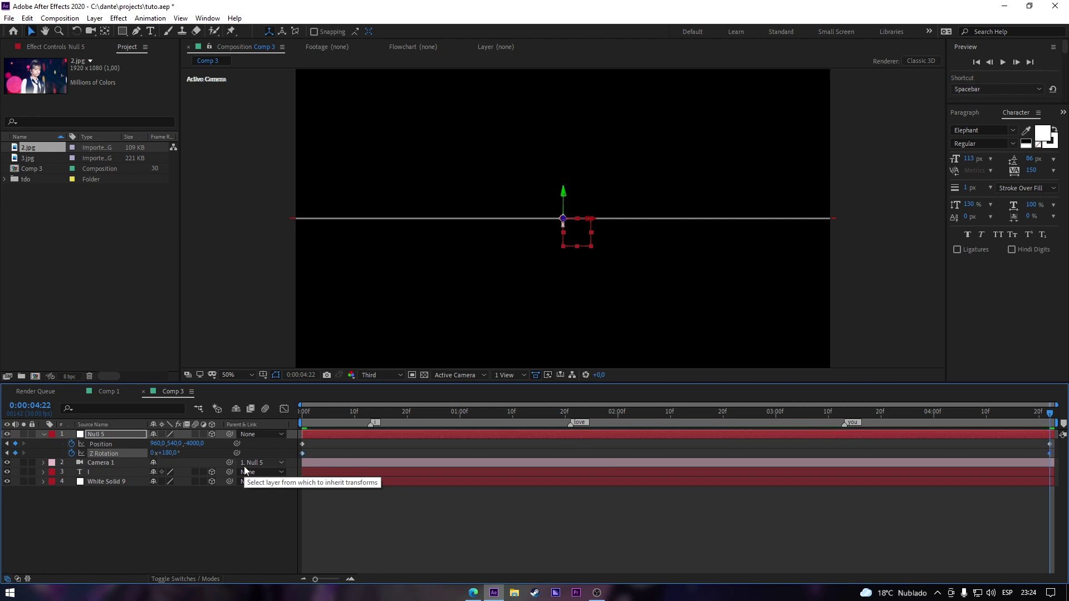
Preview the camera move from the start to check the combined pull-back and rotation.
left_click(505, 509)
left_click(303, 420)
key("space")
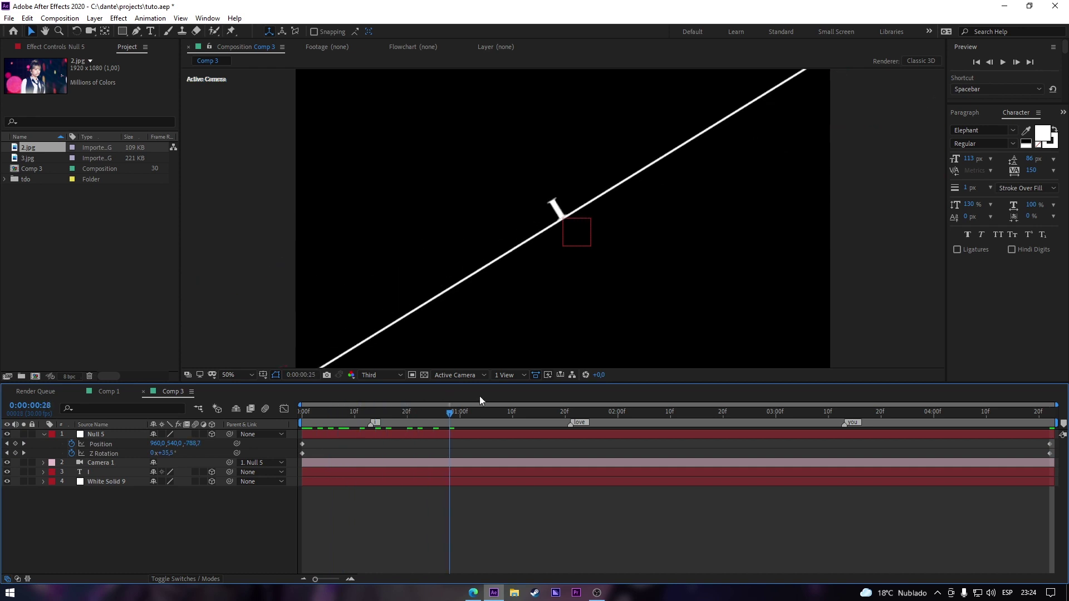
key("space")
left_click(1003, 62)
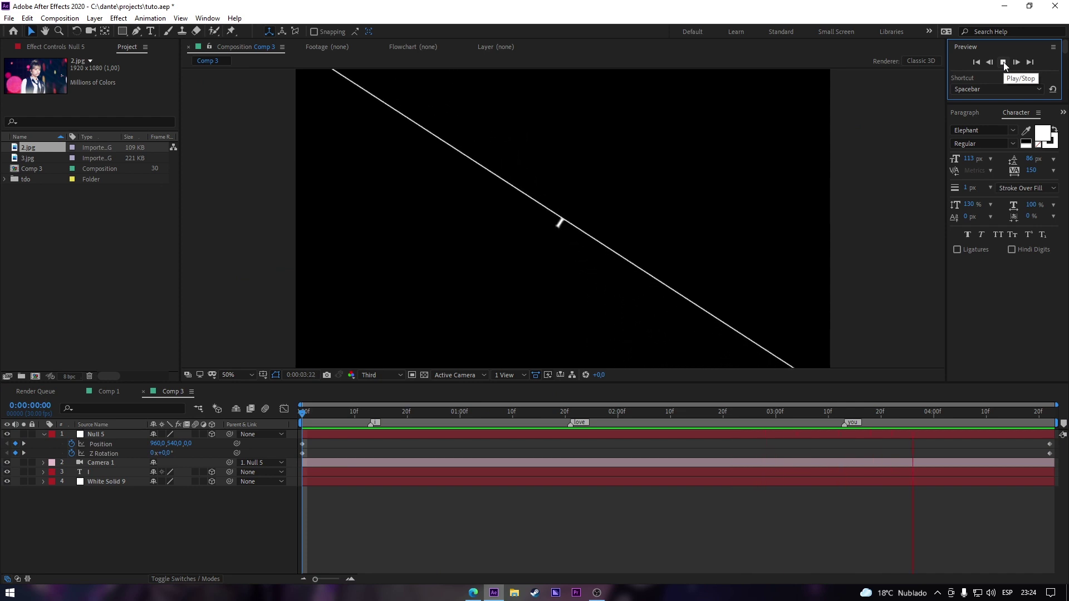
left_click(1003, 62)
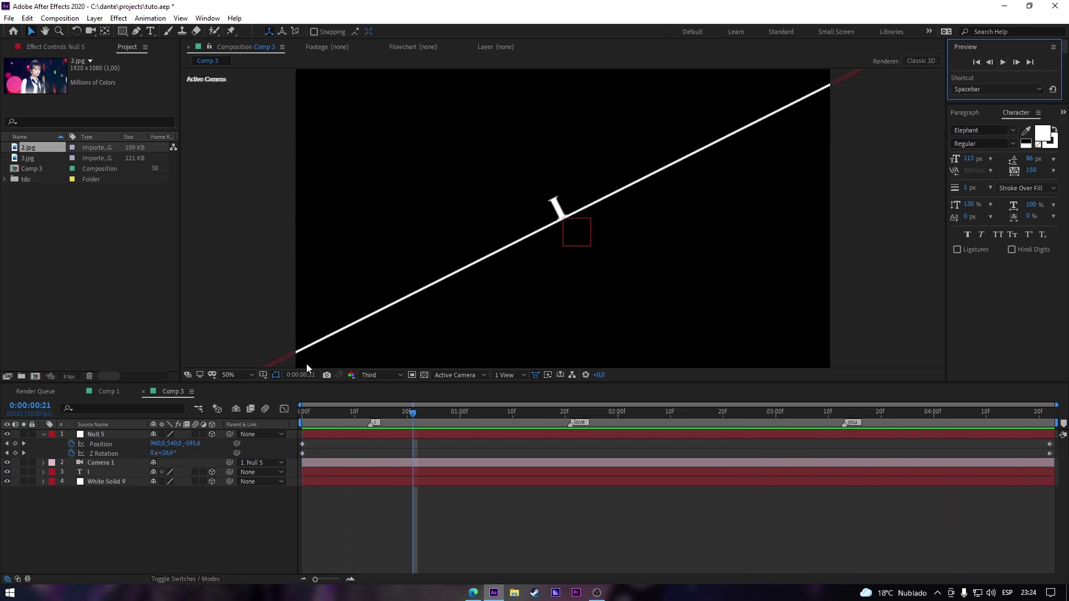
Apply Easy Ease to all of the null's position and Z rotation keyframes.
left_click(307, 411)
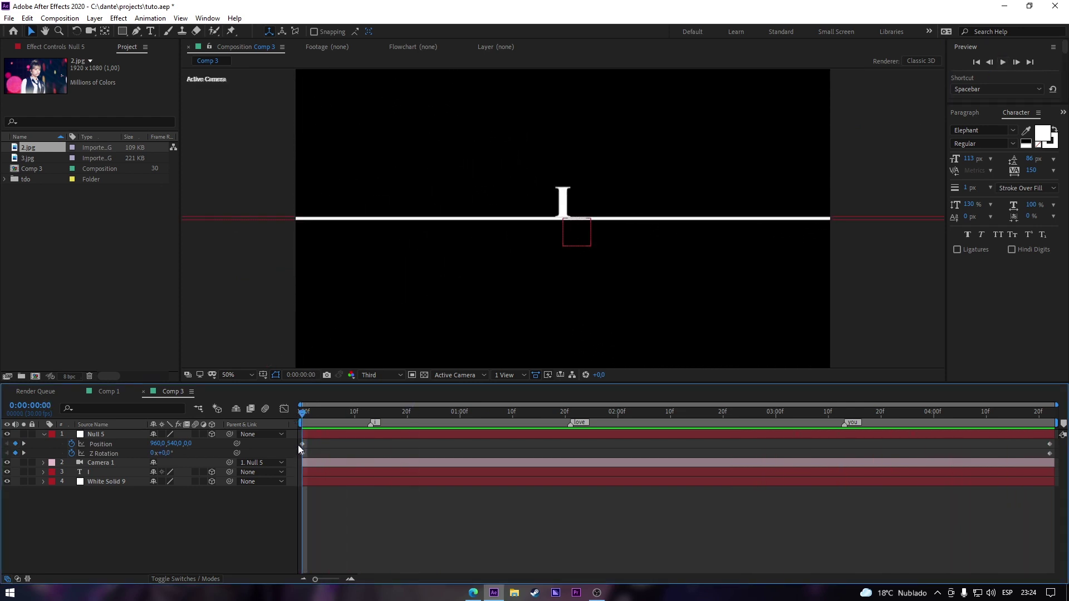
left_click_drag(299, 445, 1061, 458)
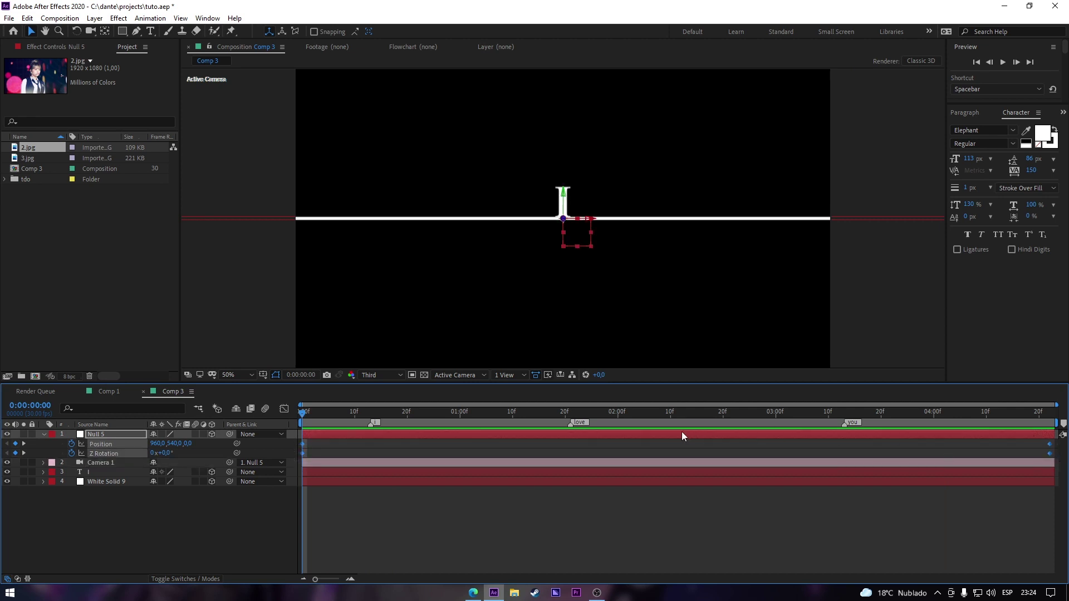
key("F9")
Shape the null's speed curves to peak early, with about 5% influence on the first keyframes and a long ease into the last, and preview.
left_click(284, 409)
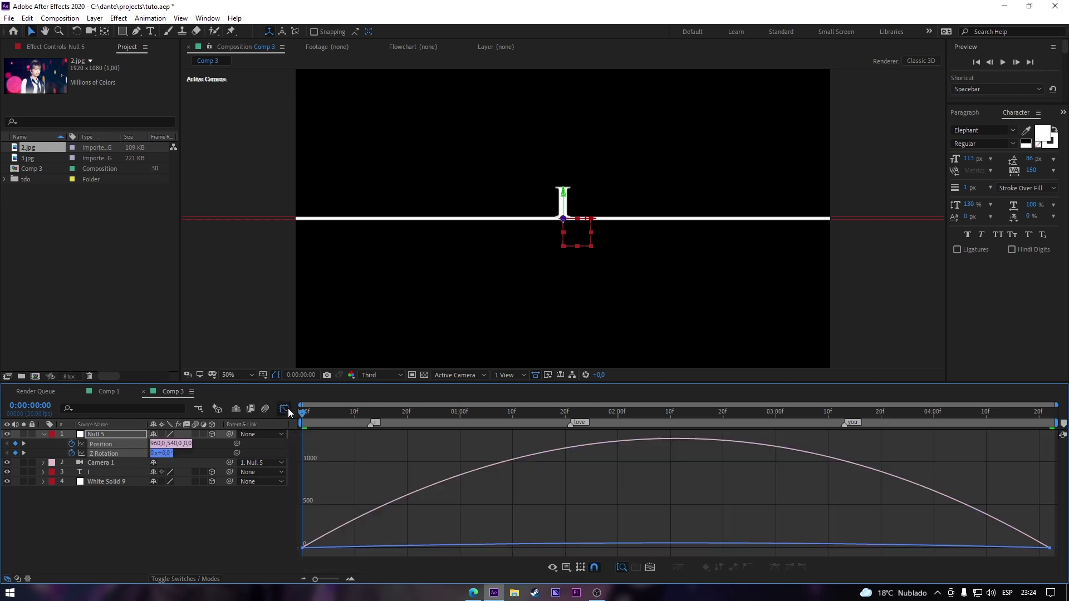
left_click(302, 548)
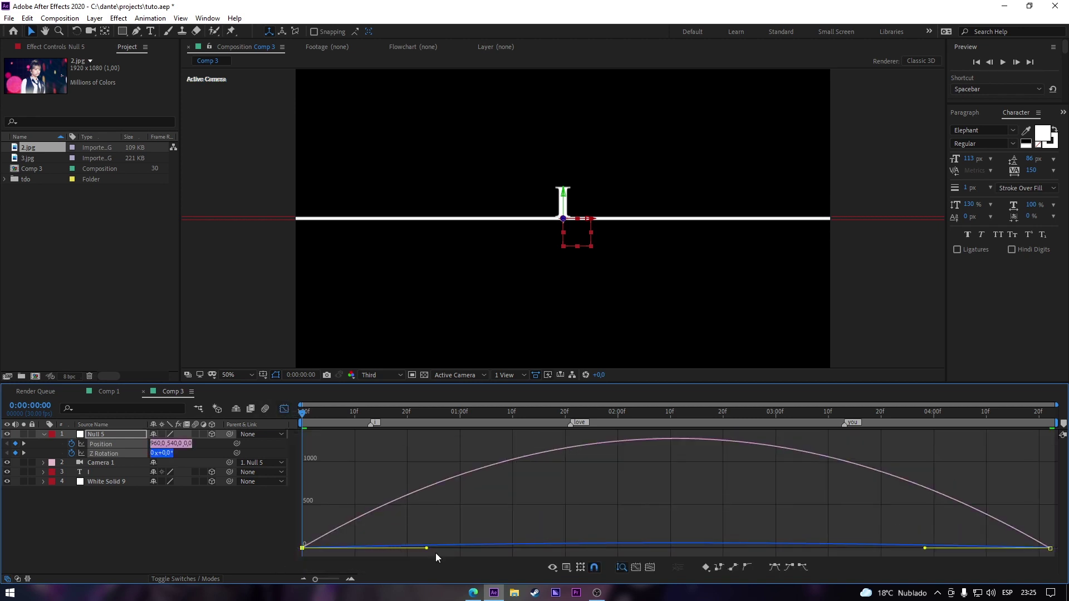
left_click_drag(427, 550, 322, 549)
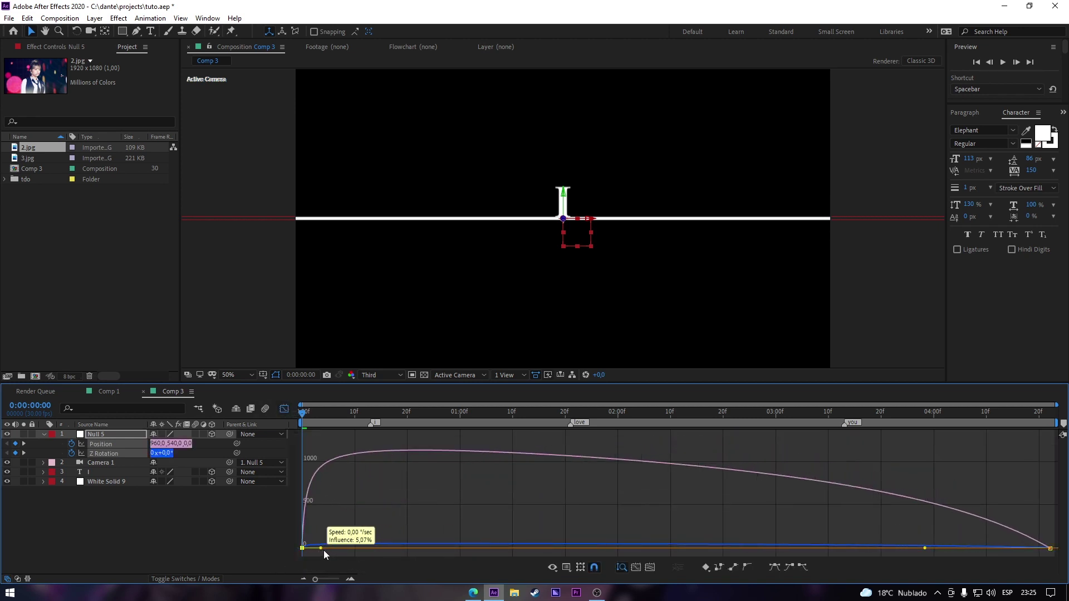
left_click(1051, 548)
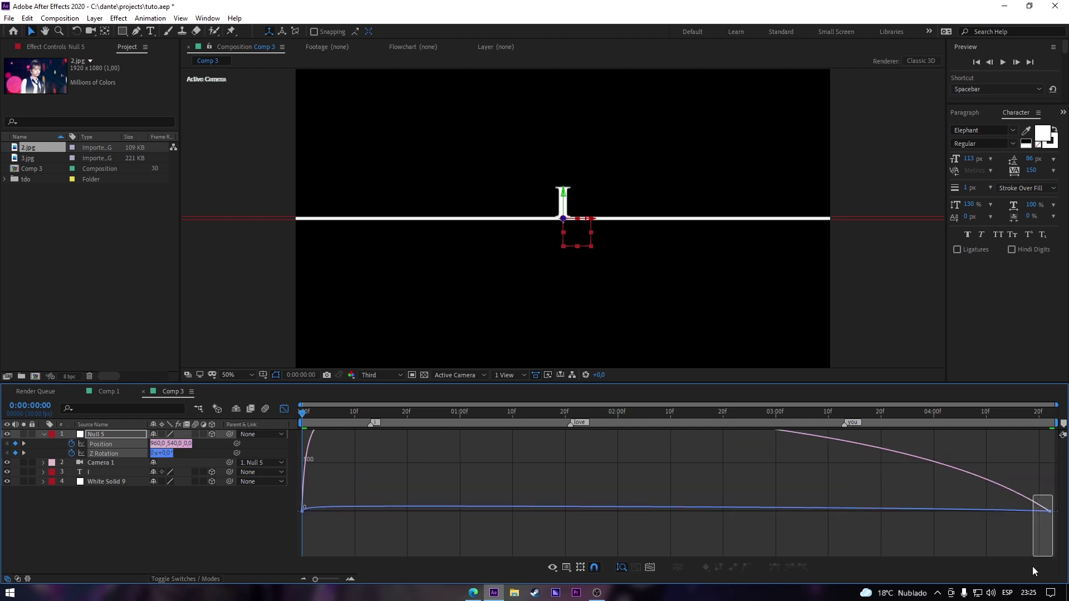
left_click_drag(923, 551, 676, 549)
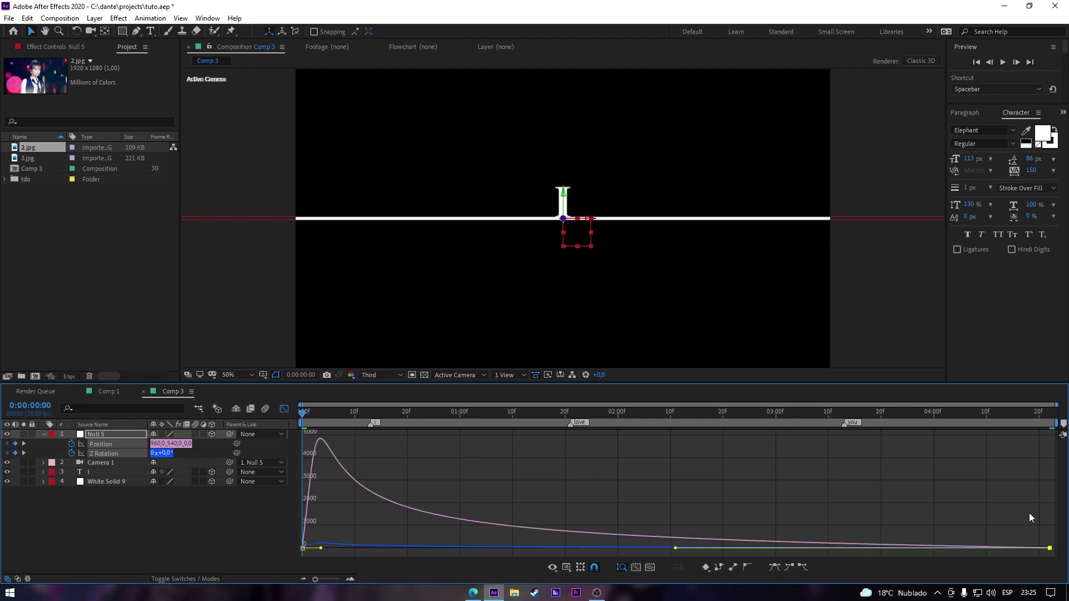
left_click_drag(683, 550, 696, 549)
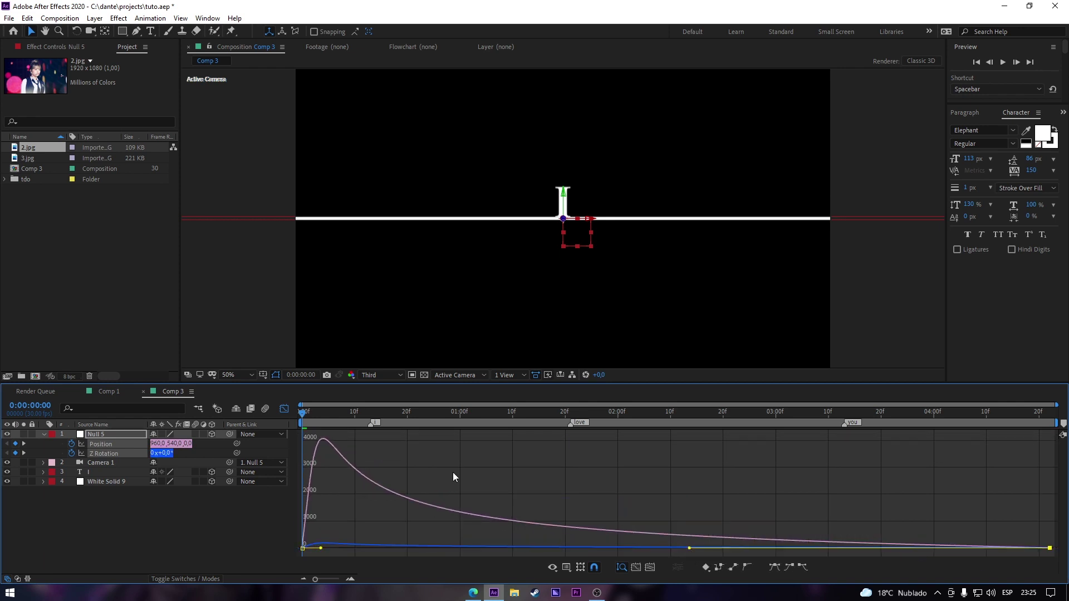
left_click(284, 411)
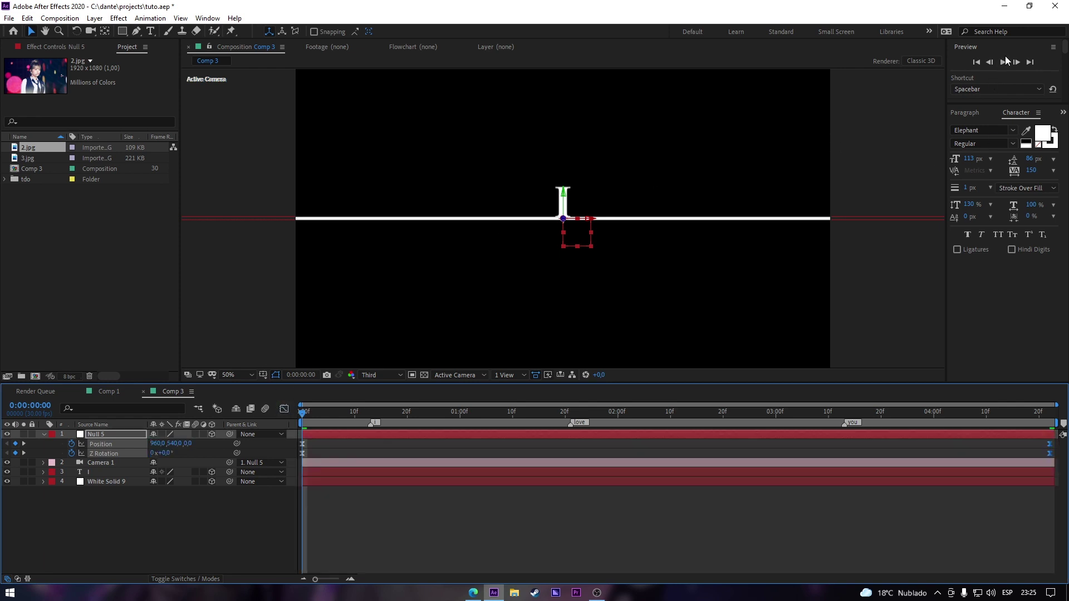
left_click(1006, 61)
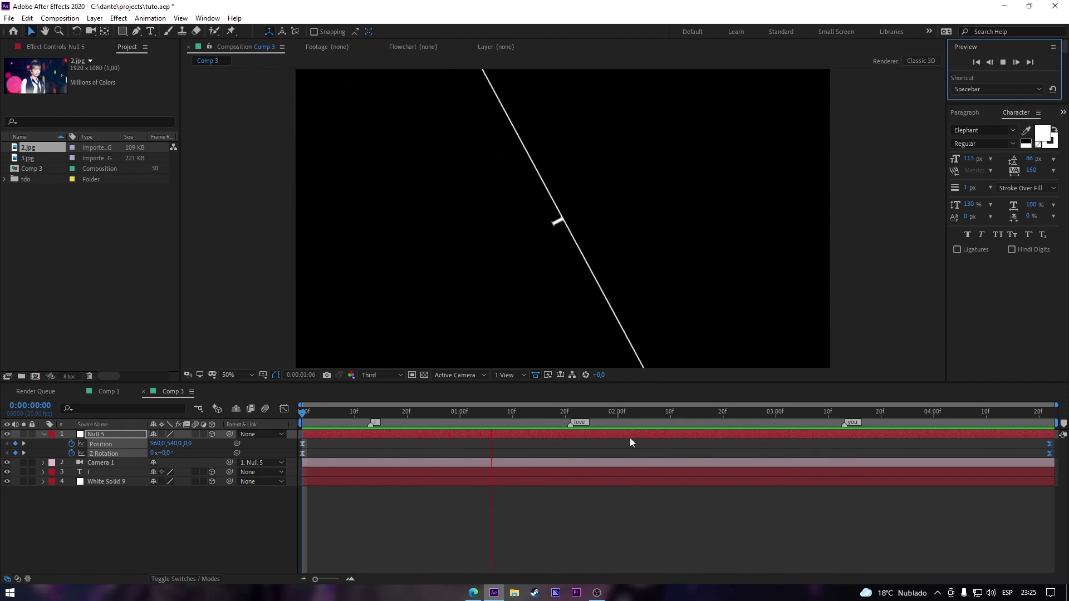
Move the "I" text layer and the white solid together to Z position -1542 and check their framing at frame 12.
left_click_drag(317, 413, 412, 430)
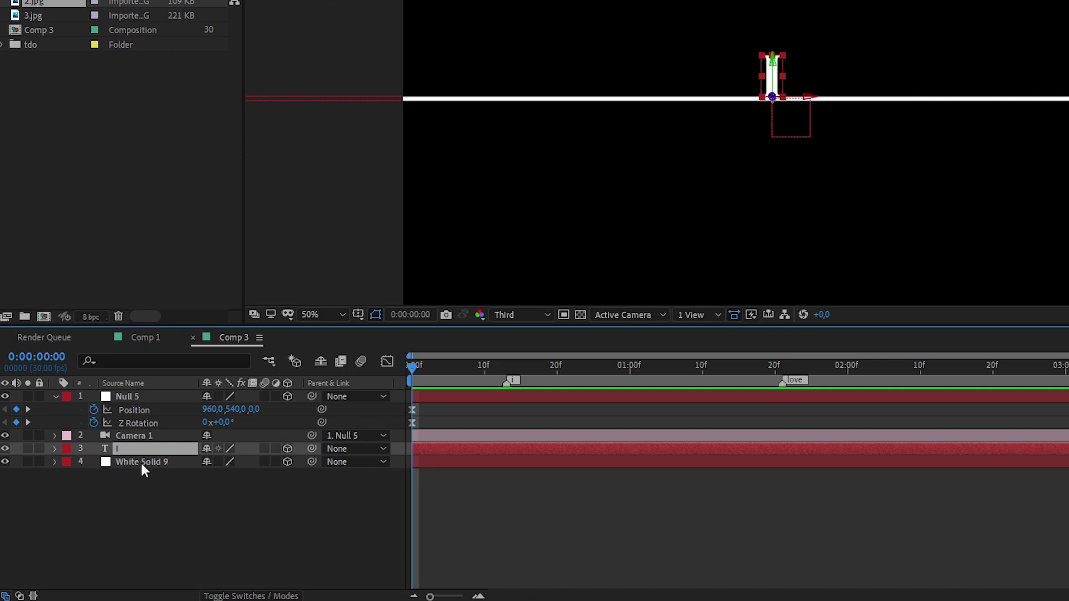
left_click(141, 462, "shift")
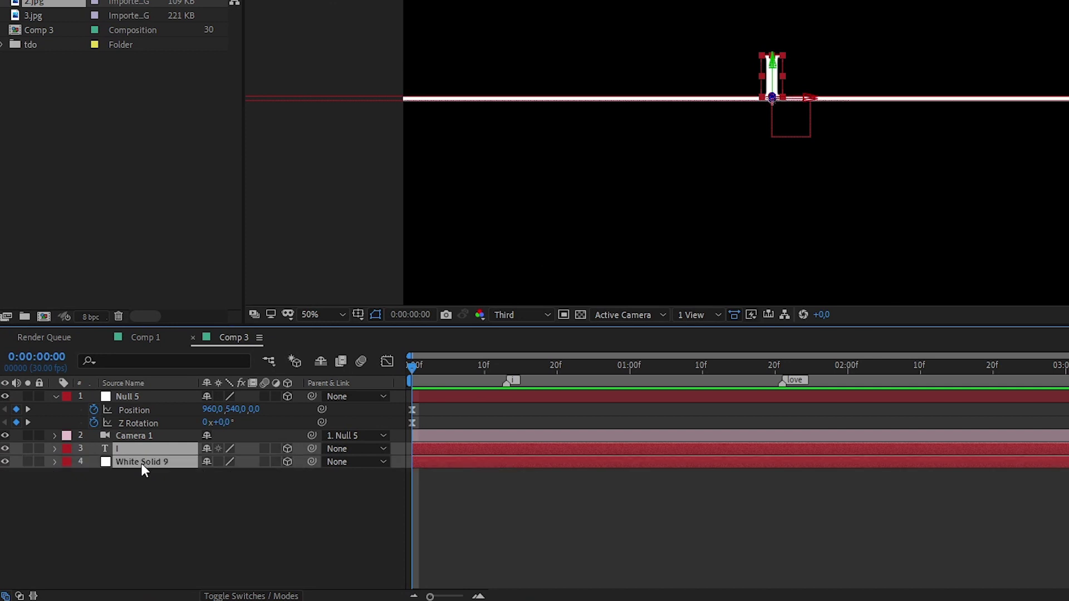
key("p")
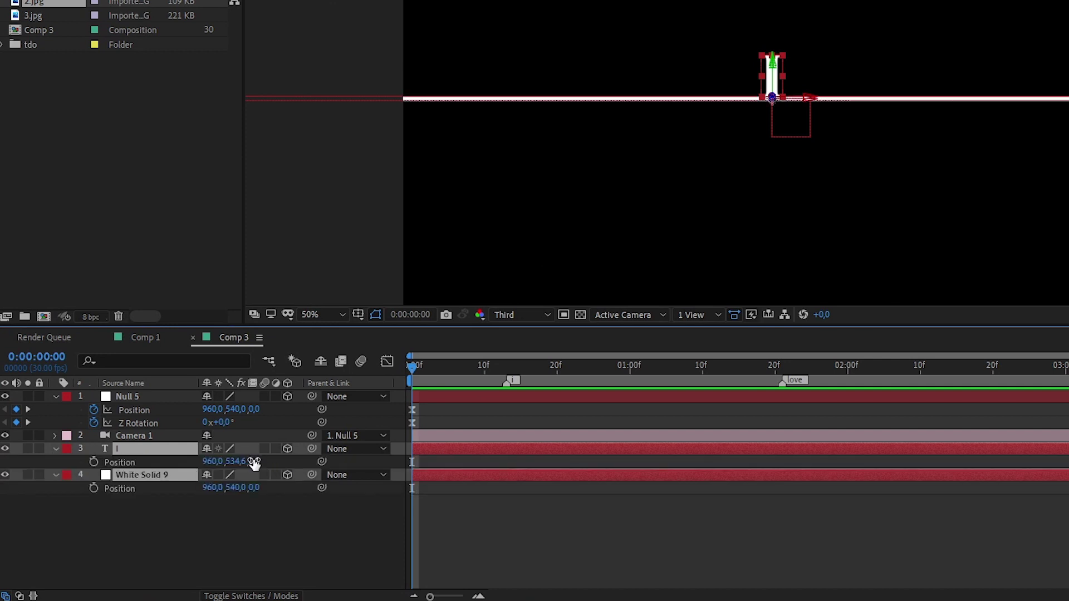
left_click_drag(253, 462, 2, 475)
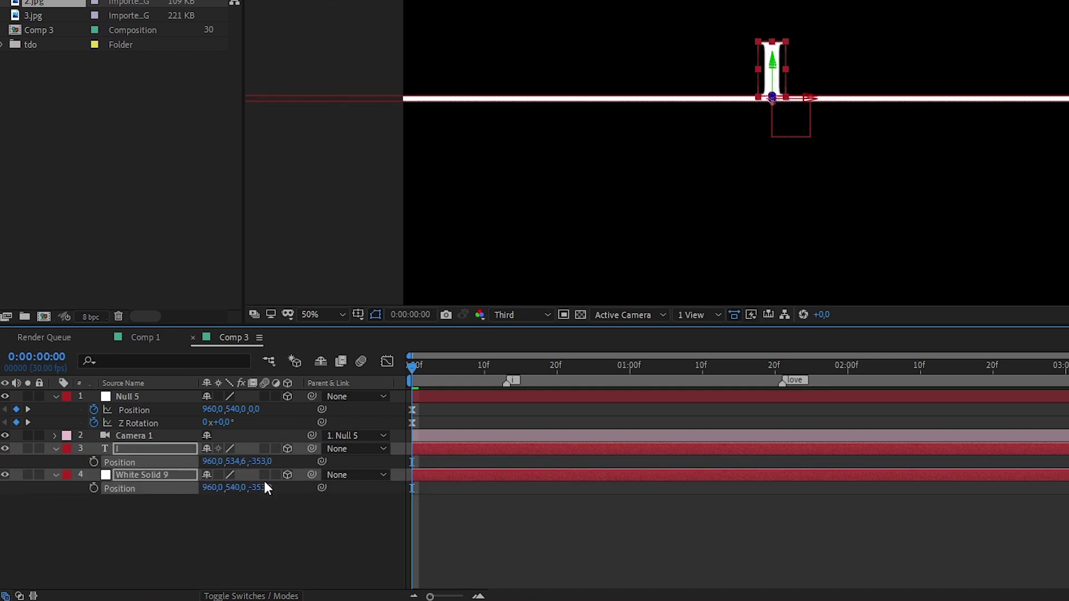
left_click_drag(228, 466, 206, 457)
left_click_drag(272, 468, 1, 494)
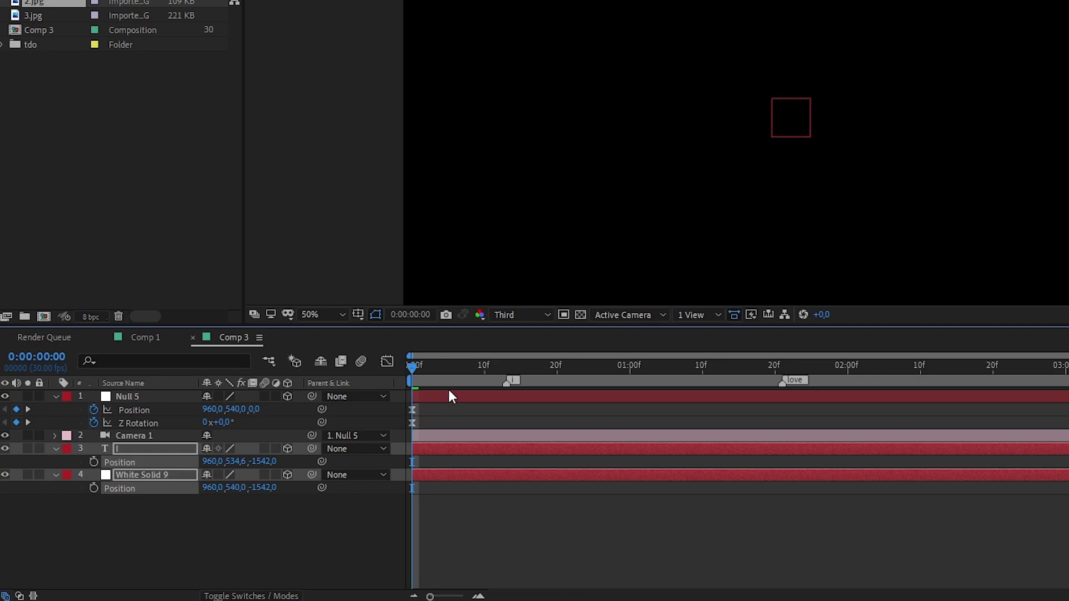
left_click_drag(423, 368, 366, 411)
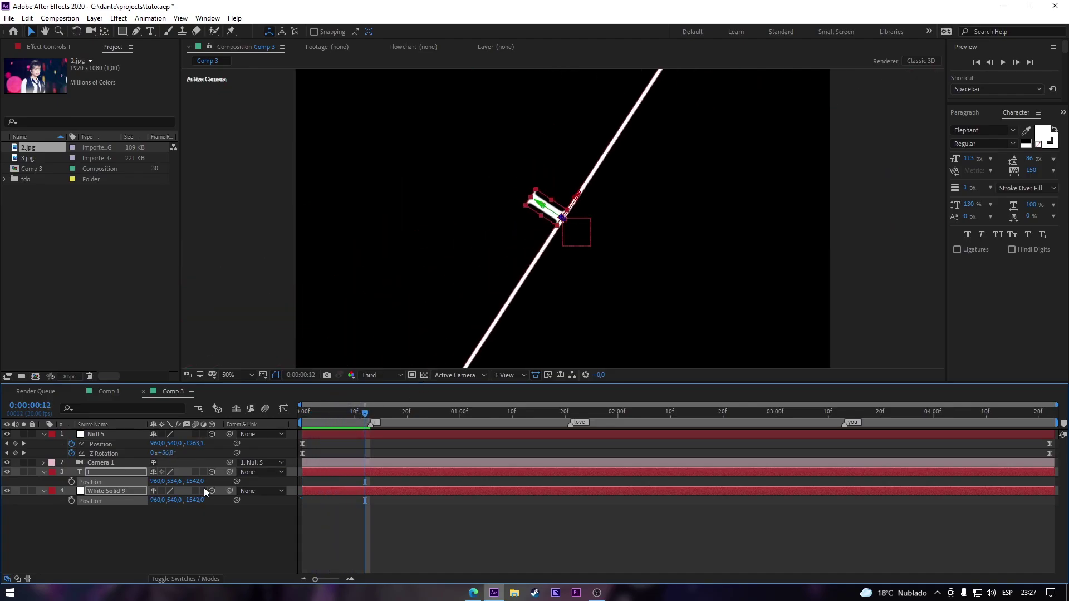
Move the "I" text and its white solid together to Z position -2004 and shift them to X position 992.7.
left_click_drag(125, 488, 1, 488)
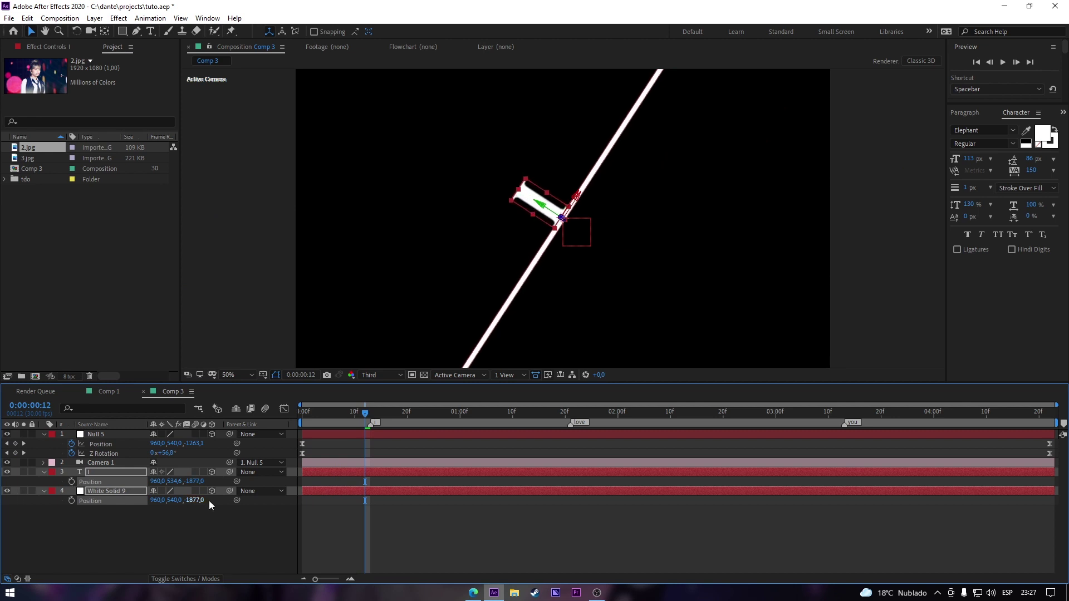
left_click_drag(196, 482, 145, 488)
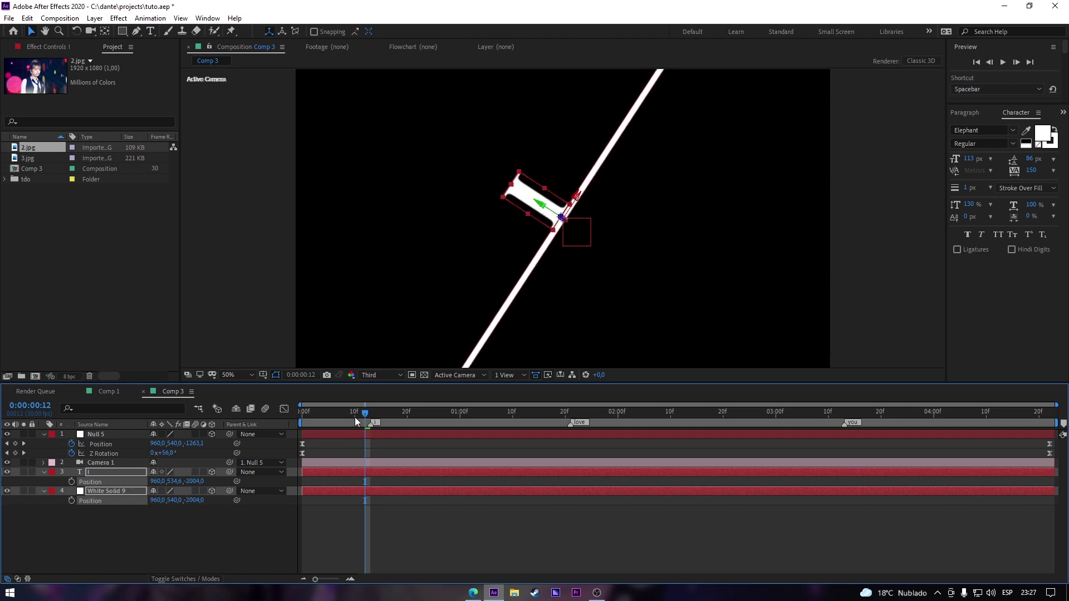
mouse_move(357, 418)
left_mouse_down()
mouse_move(313, 416)
mouse_move(381, 419)
mouse_move(371, 418)
left_mouse_up()
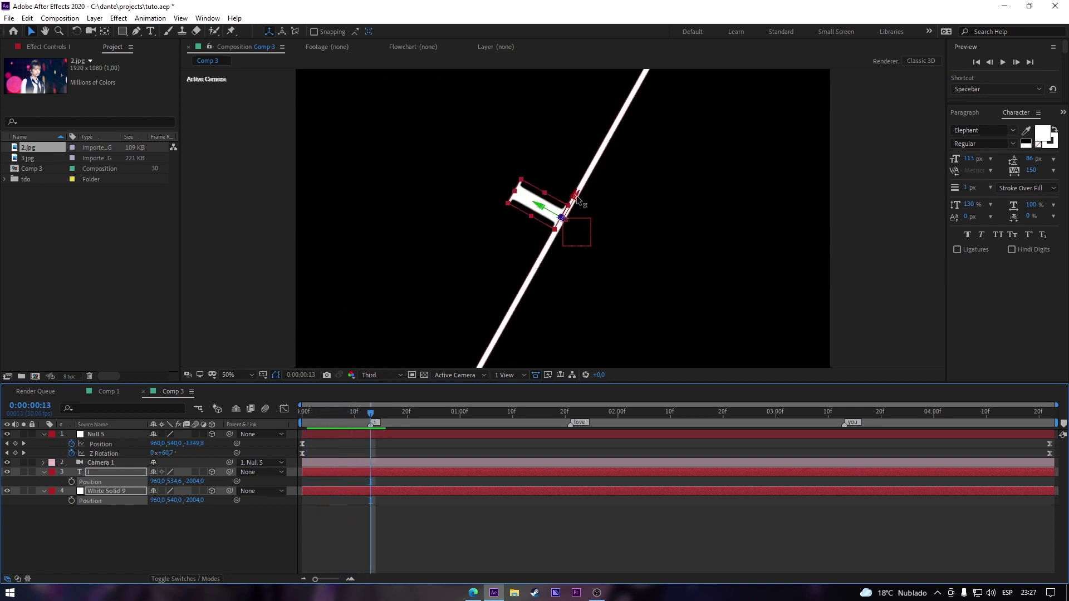
mouse_move(580, 195)
left_mouse_down()
mouse_move(557, 196)
mouse_move(564, 203)
left_mouse_up()
Duplicate the "I" text and its white solid at the "love" marker and stack both copies above the originals.
left_click_drag(372, 415, 567, 427)
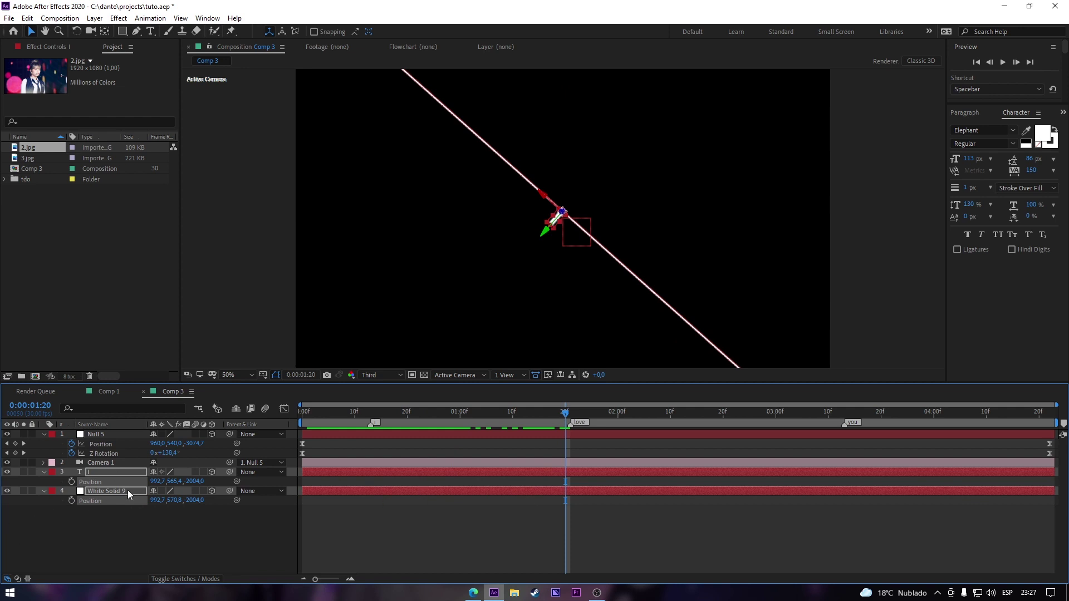
key("ctrl+d")
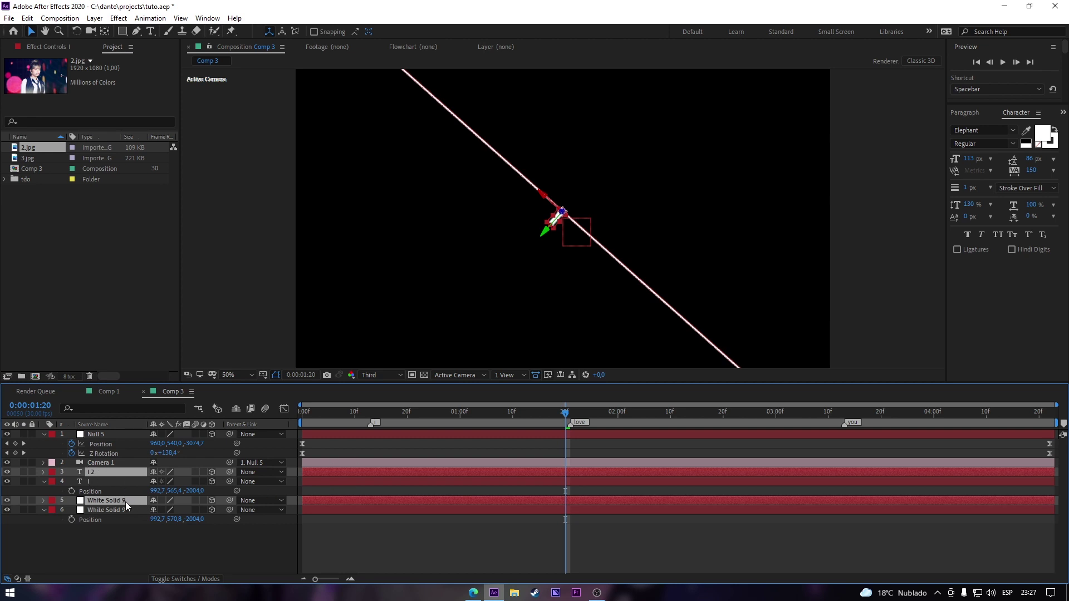
left_click_drag(118, 502, 101, 479)
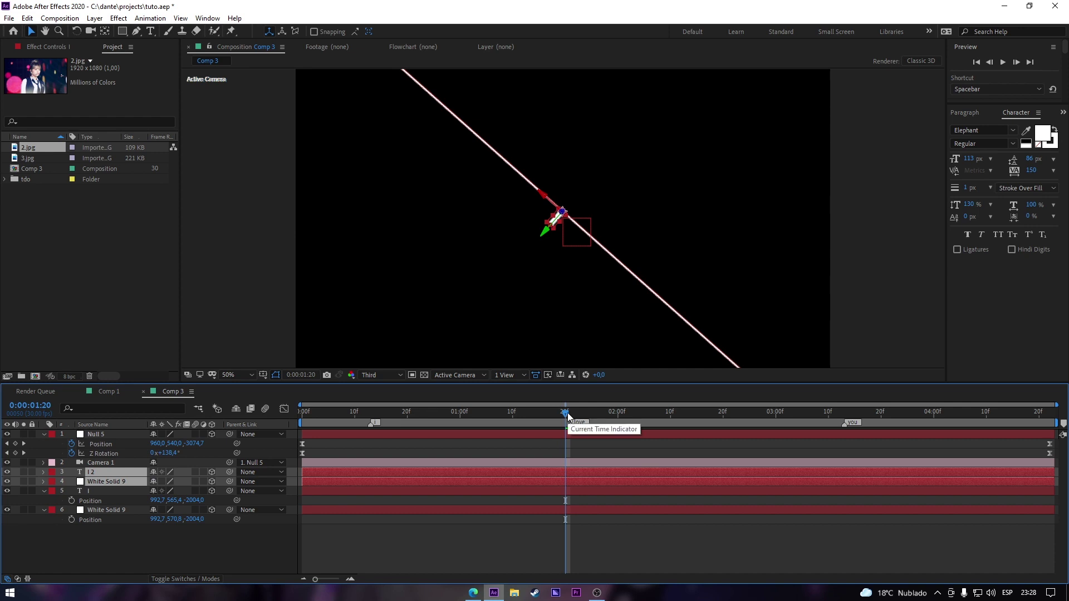
At 0:00:01:18, move the copied text and white solid together to Z position -4132.
left_click_drag(568, 416, 558, 417)
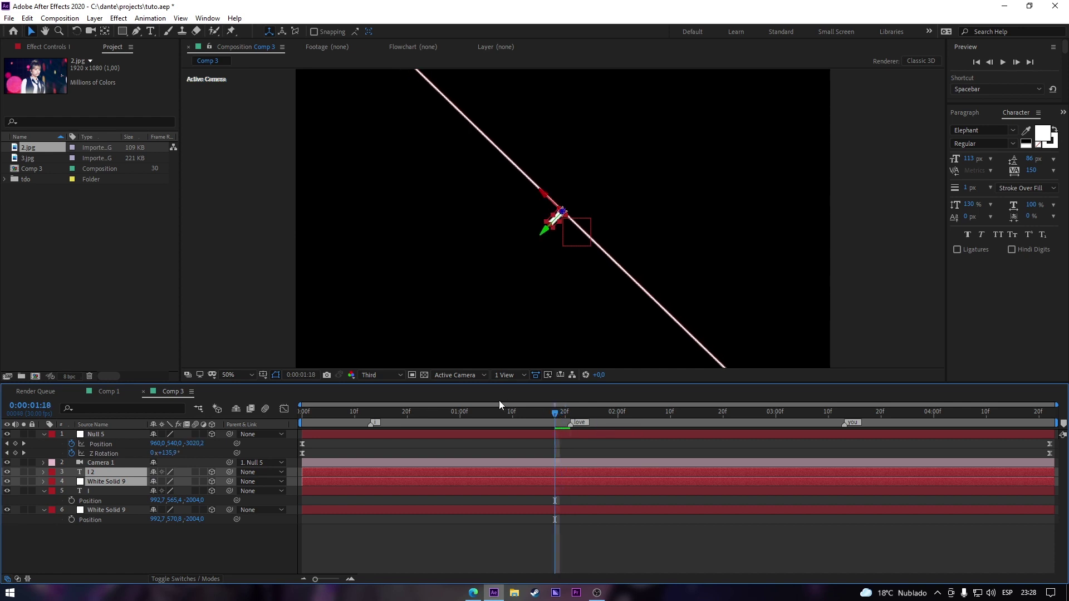
key("p")
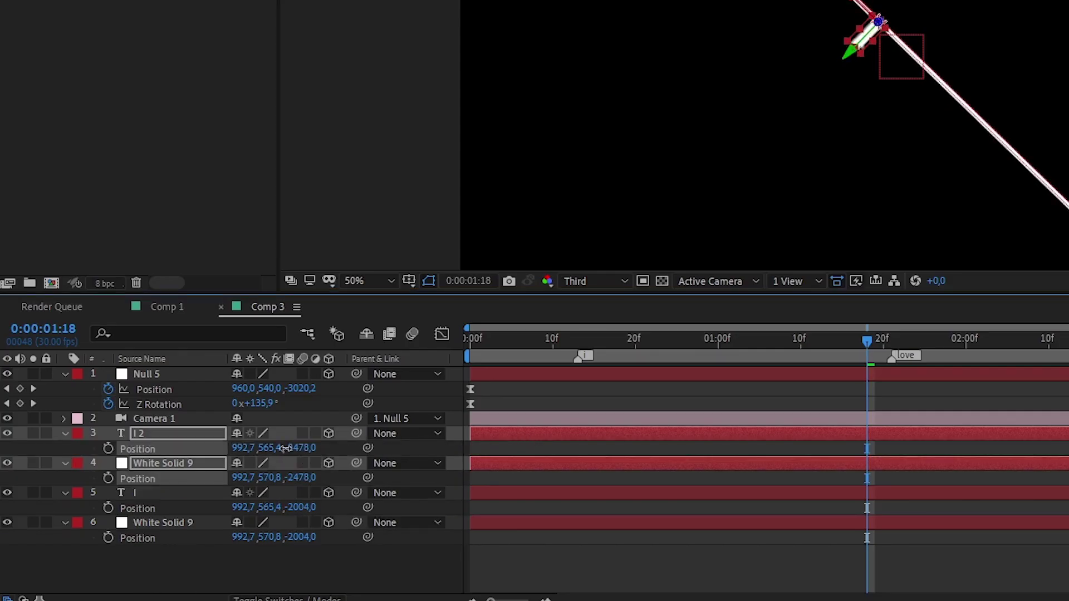
left_click_drag(285, 448, 156, 468)
left_click(289, 463, "ctrl")
left_click(171, 463)
left_click(176, 434, "ctrl")
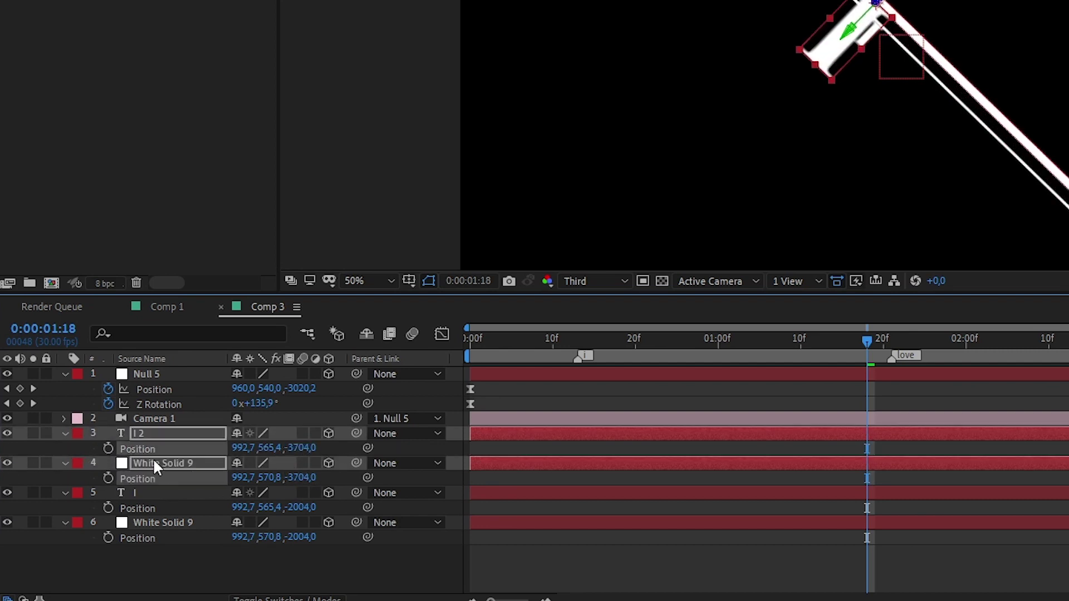
left_click_drag(306, 448, 303, 458)
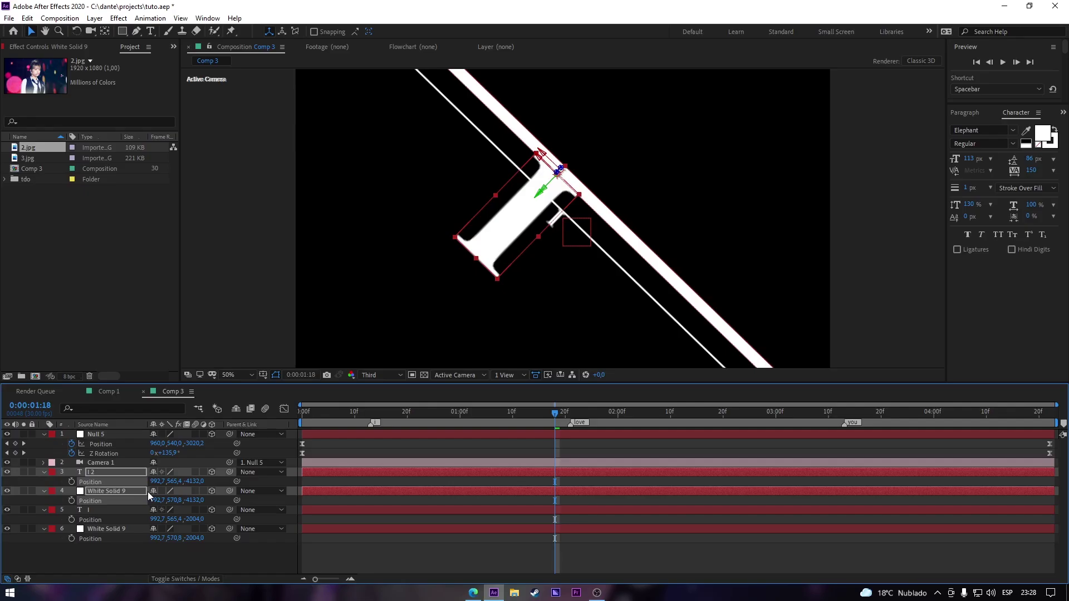
Set the copied text and line to 111° Z rotation and shift them along their Y axis toward the frame's center.
key("r")
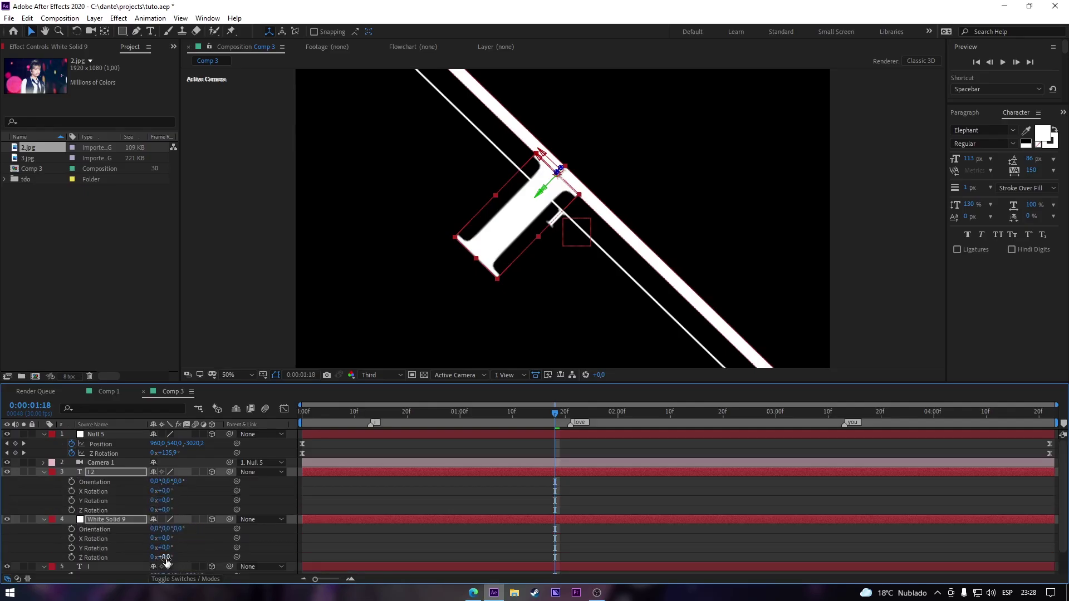
left_click_drag(166, 562, 223, 554)
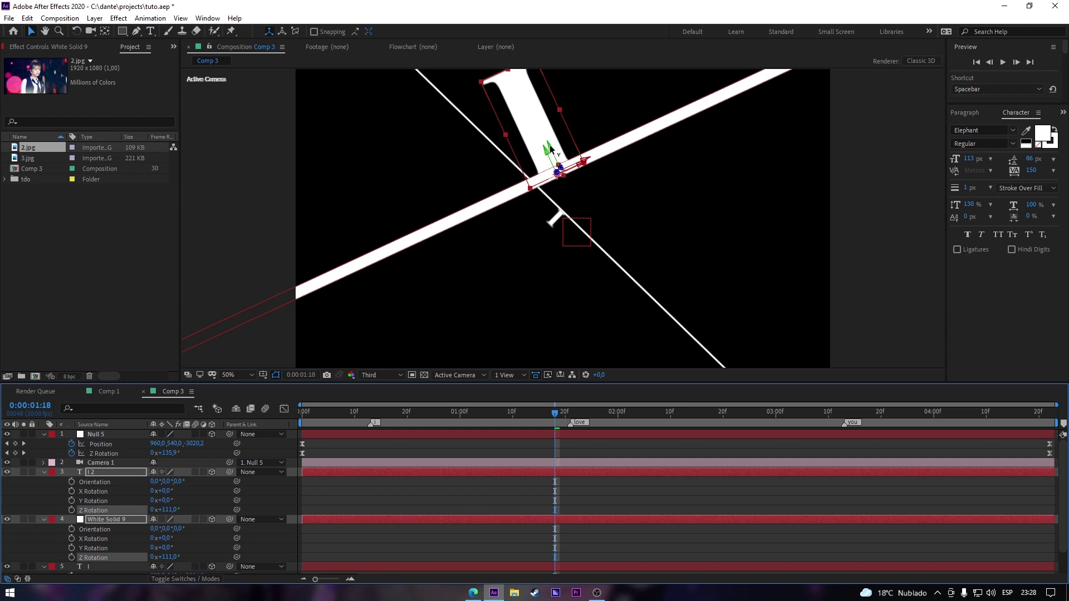
left_click_drag(552, 149, 556, 165)
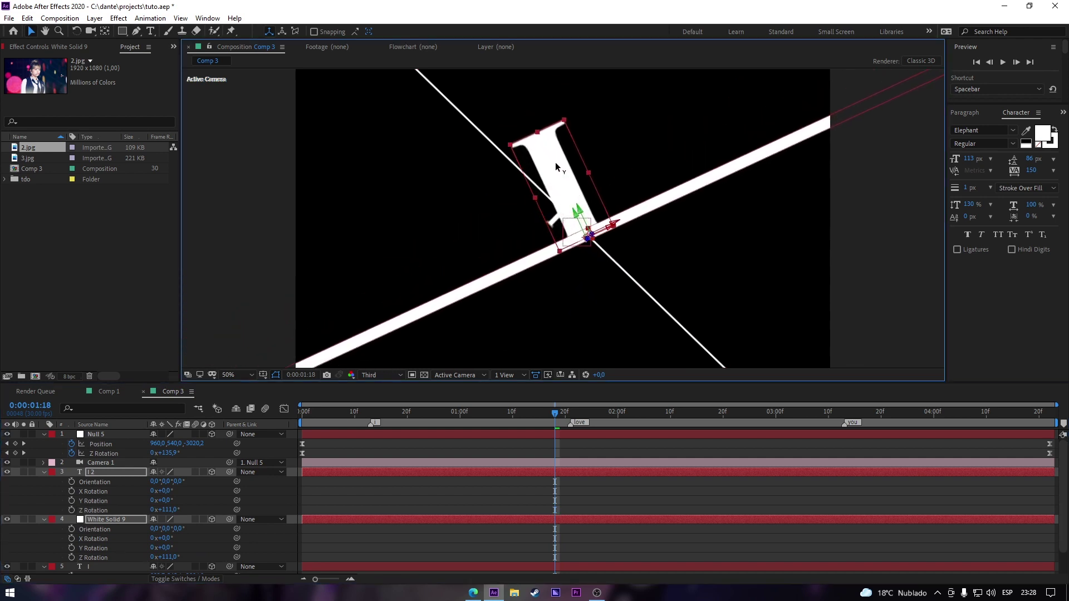
left_click(358, 493)
Change the copied text layer's wording to "LOVE" and collapse the layers' open properties.
double_click(102, 476)
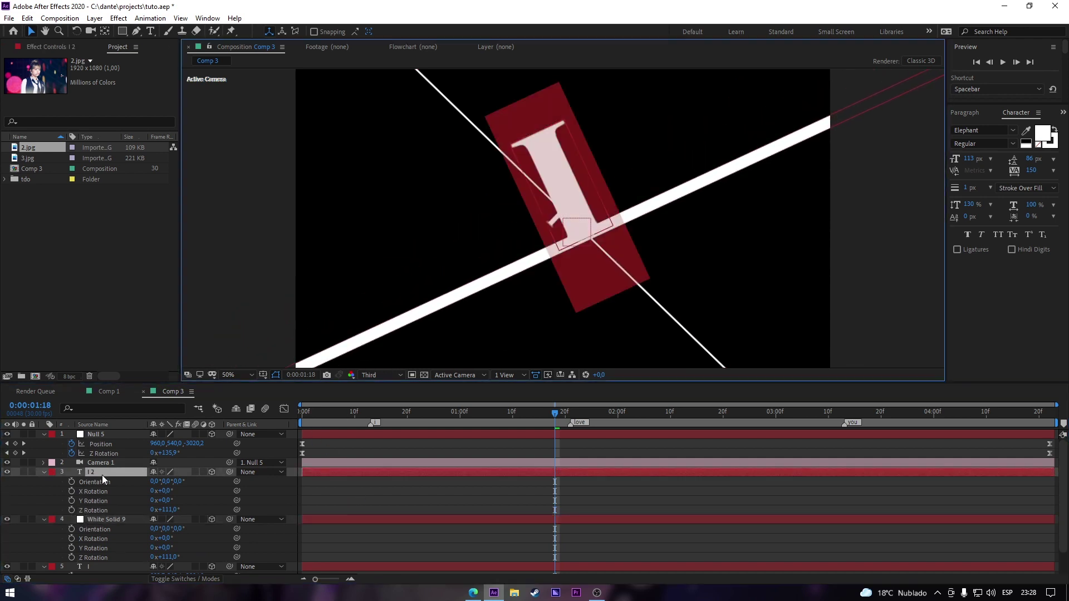
type("LOVE")
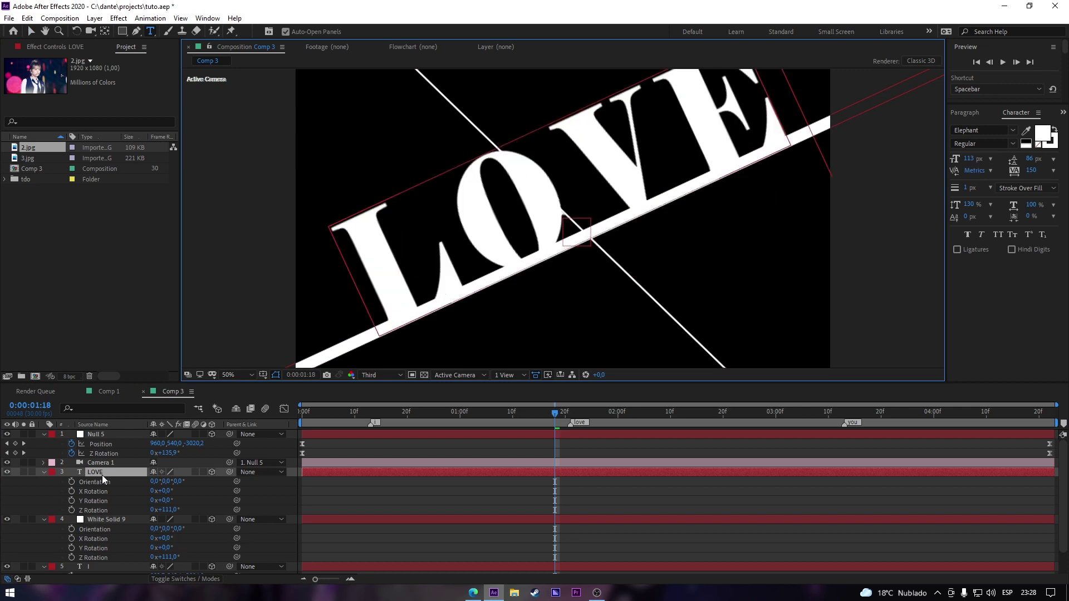
left_click(31, 32)
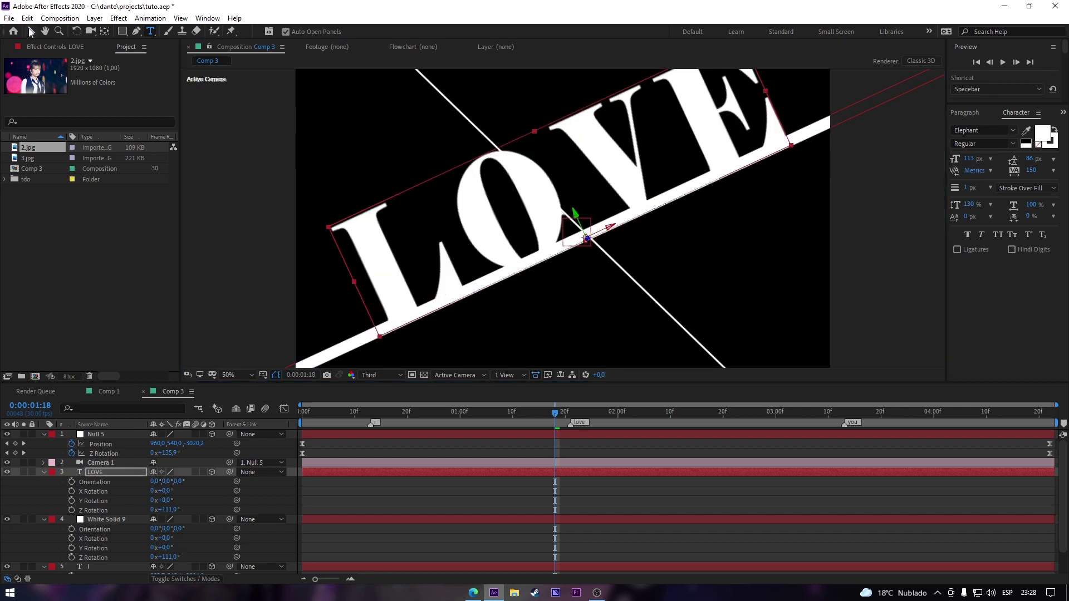
left_click(558, 480)
key("u")
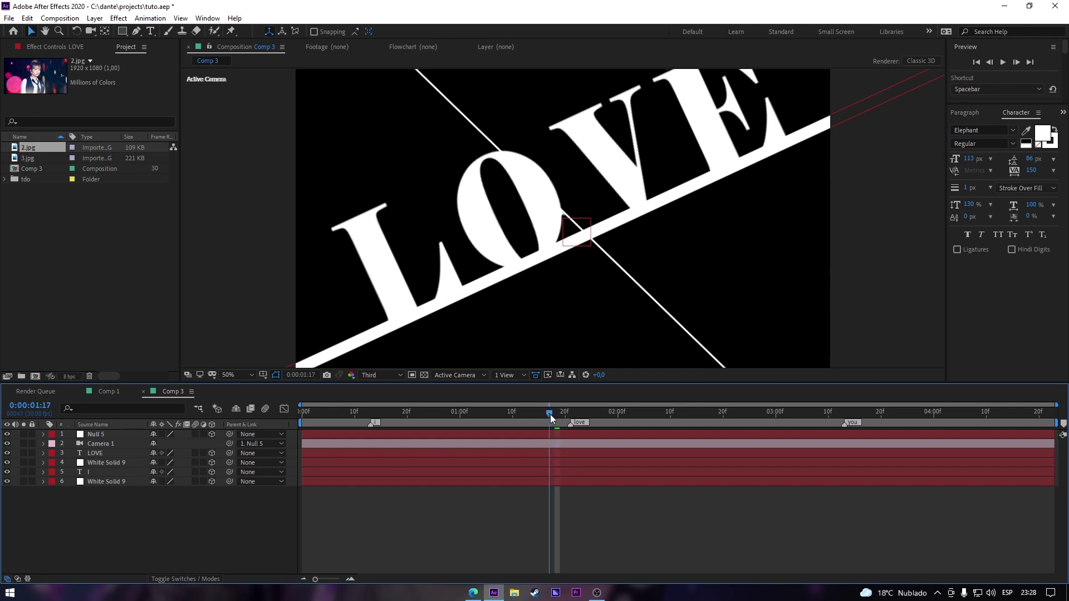
Check LOVE's entrance, slide the word and its line along their X axis to center them, and go to the "you" marker.
left_click_drag(551, 414, 497, 413)
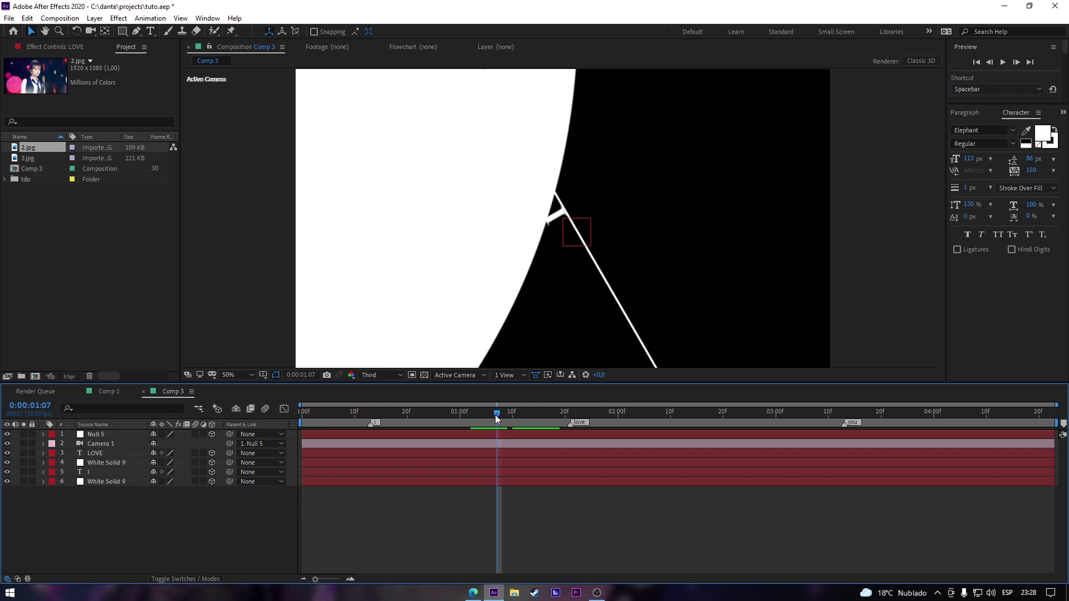
left_click_drag(495, 416, 560, 415)
left_click(552, 466)
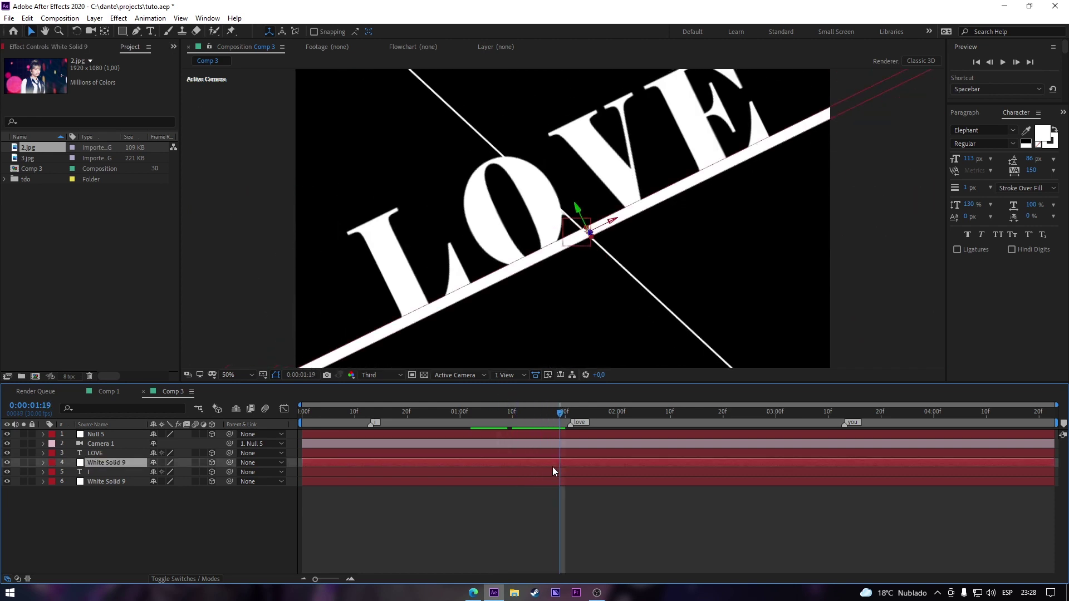
left_click(559, 454, "ctrl")
left_click_drag(612, 229, 610, 226)
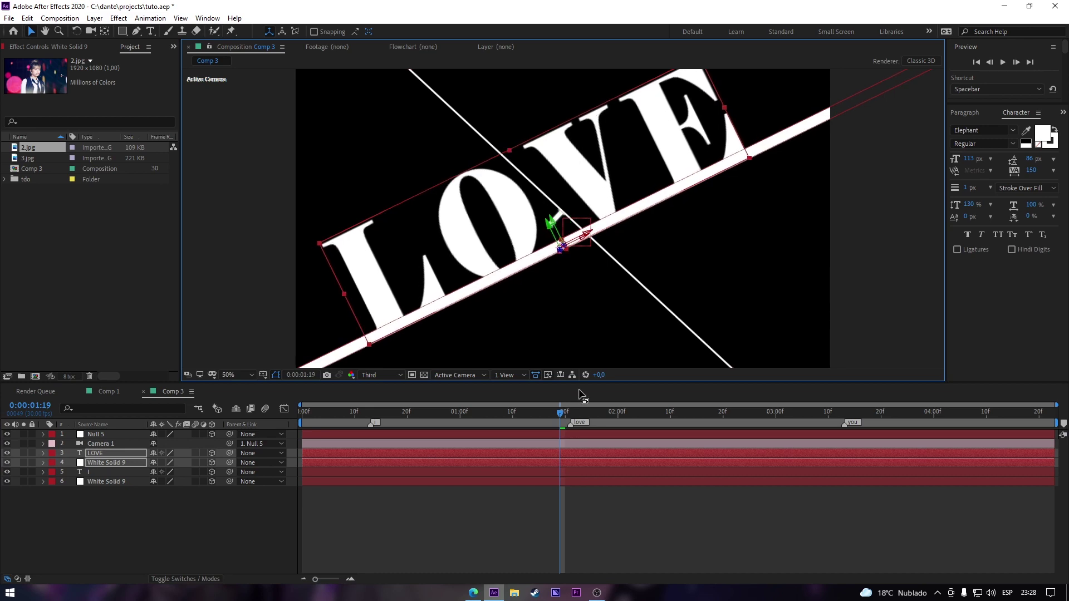
left_click_drag(560, 412, 845, 416)
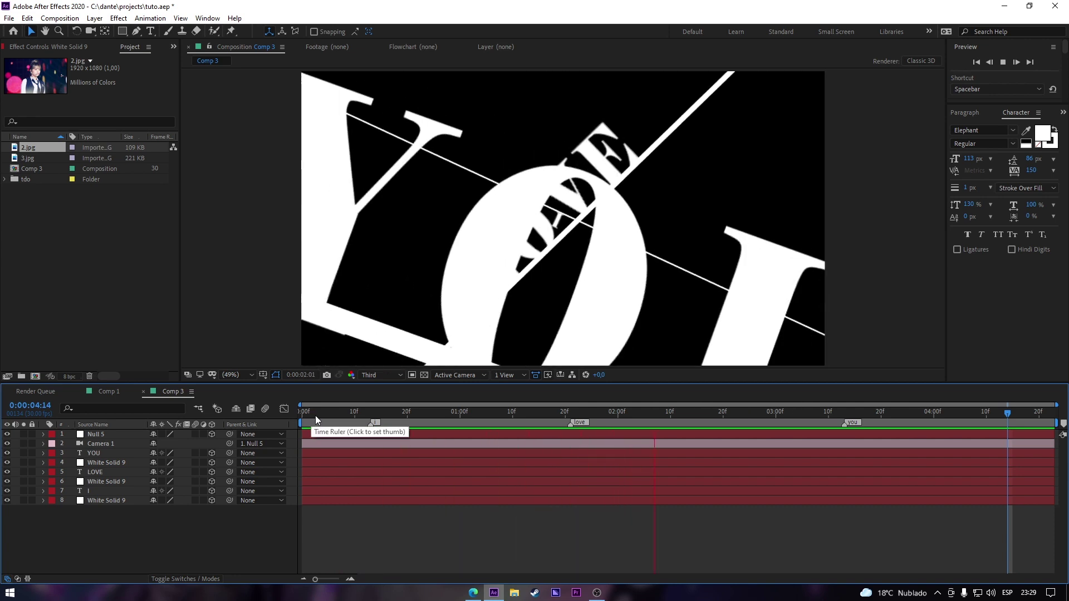
Enable motion blur on all the word and line layers and preview the scene from the start.
left_click(305, 418)
left_click_drag(305, 418, 299, 418)
left_click_drag(194, 453, 193, 501)
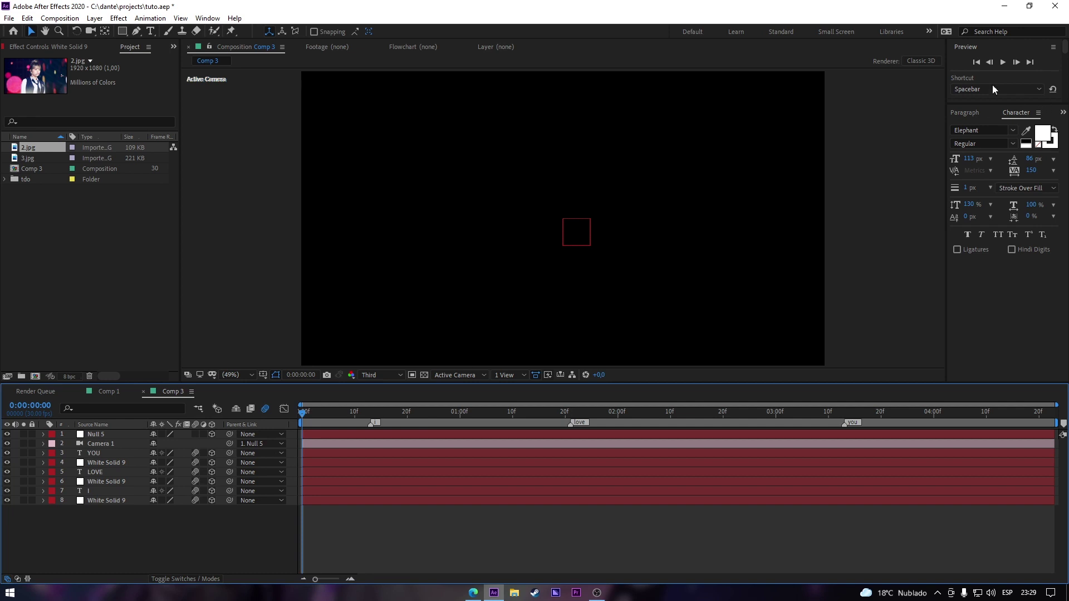
left_click(1002, 62)
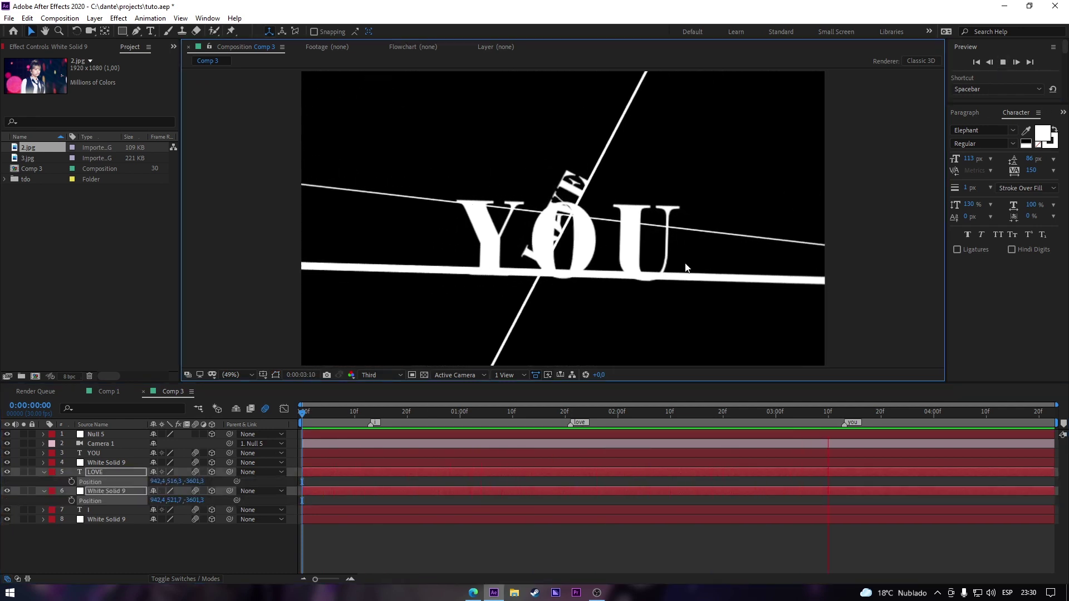
At 0:00:02:22, raise the YOU text along its Y axis so it rests on its line, and preview.
left_click(696, 413)
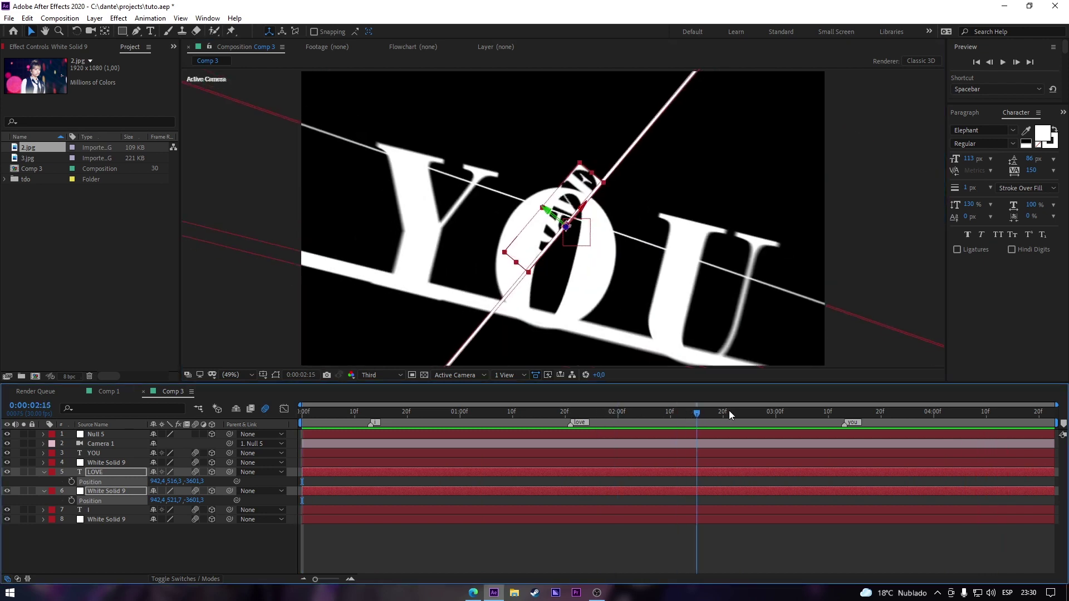
left_click(733, 412)
left_click(646, 281)
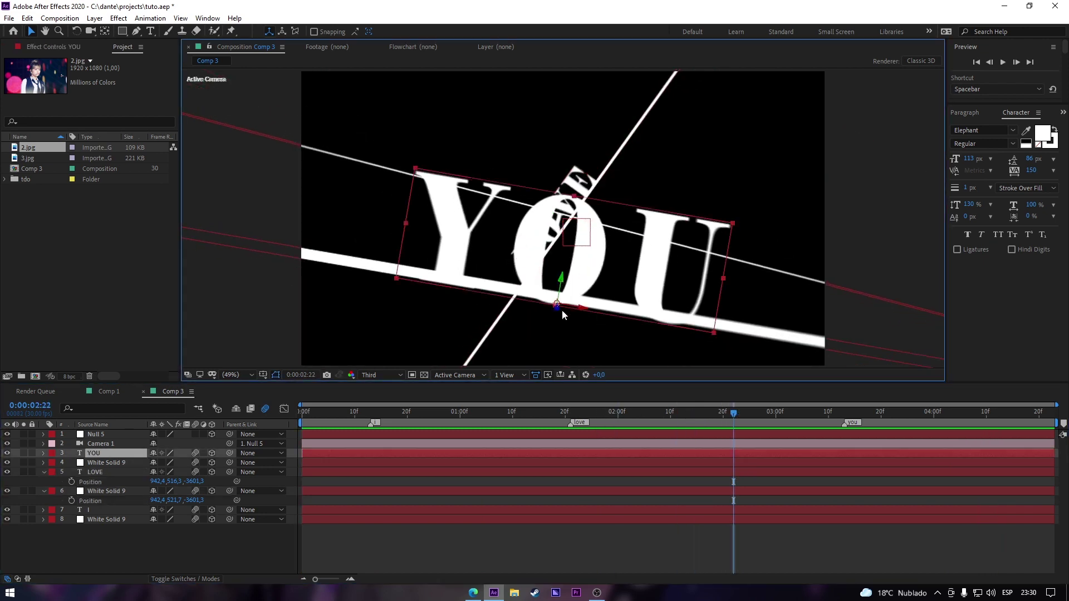
left_click_drag(560, 283, 560, 279)
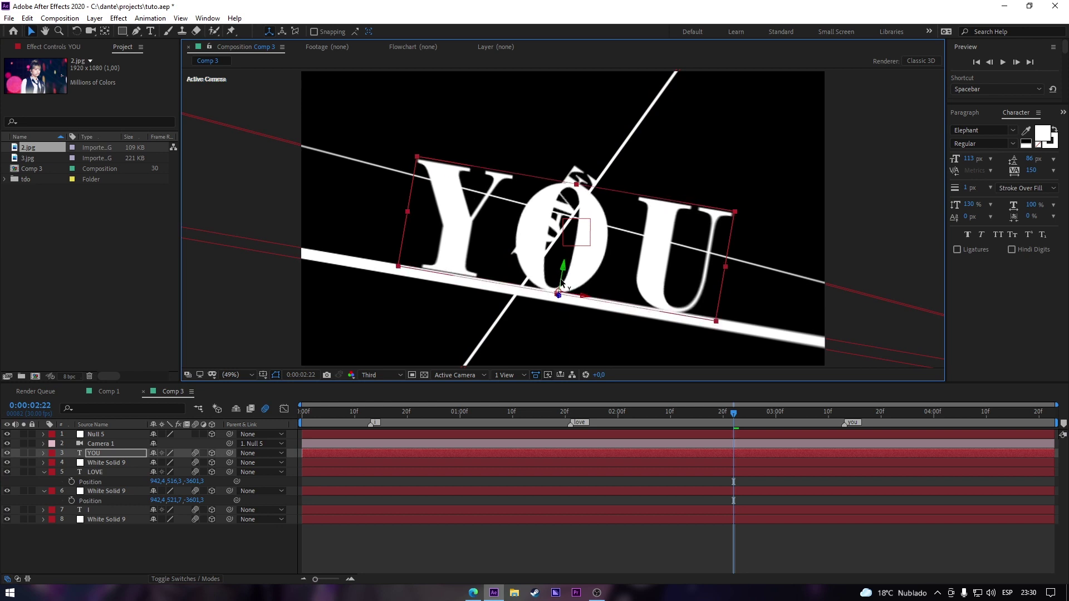
left_click_drag(733, 414, 570, 414)
key("space")
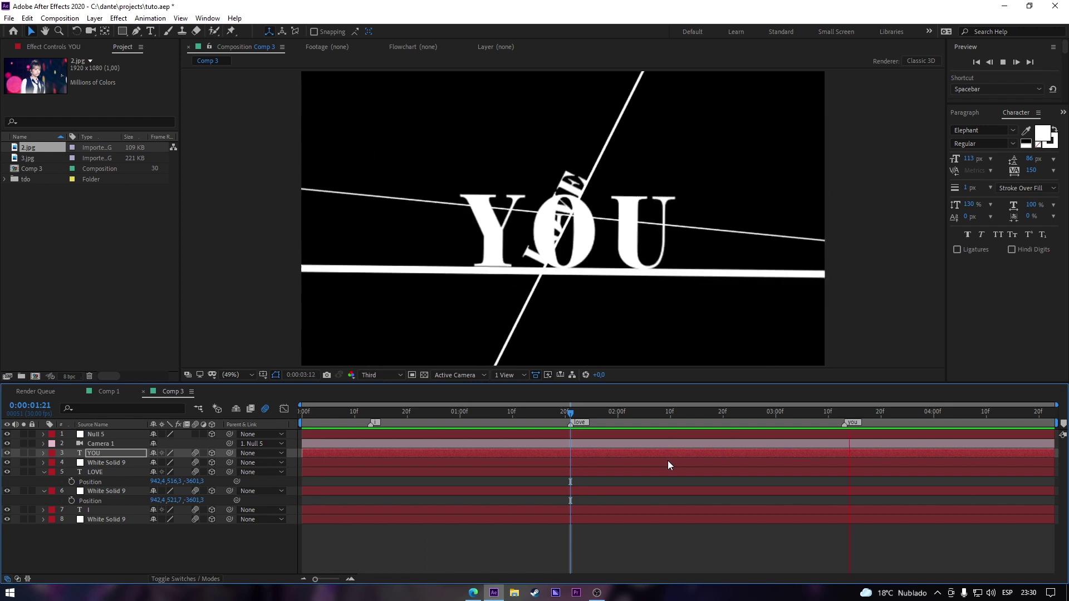
Create a new white solid and place it at the bottom of the layer stack.
left_click(559, 413)
key("u")
right_click(568, 529)
mouse_move(635, 404)
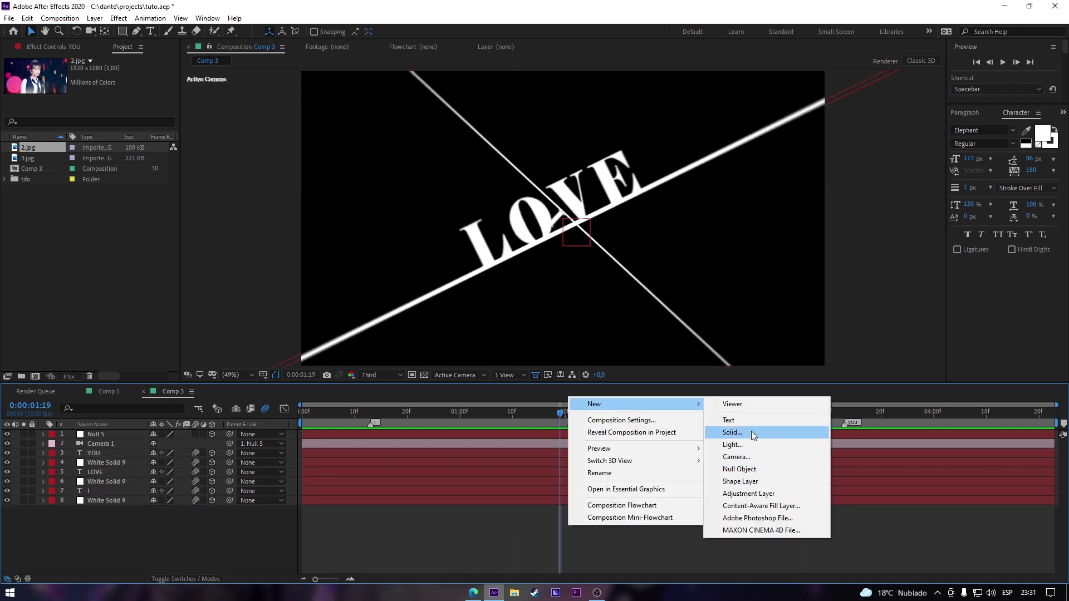
left_click(751, 432)
key("Return")
left_click_drag(453, 434, 453, 518)
Apply the "particular 2" preset to the new solid and preview the particles from the start.
key("ctrl+space")
type("parti")
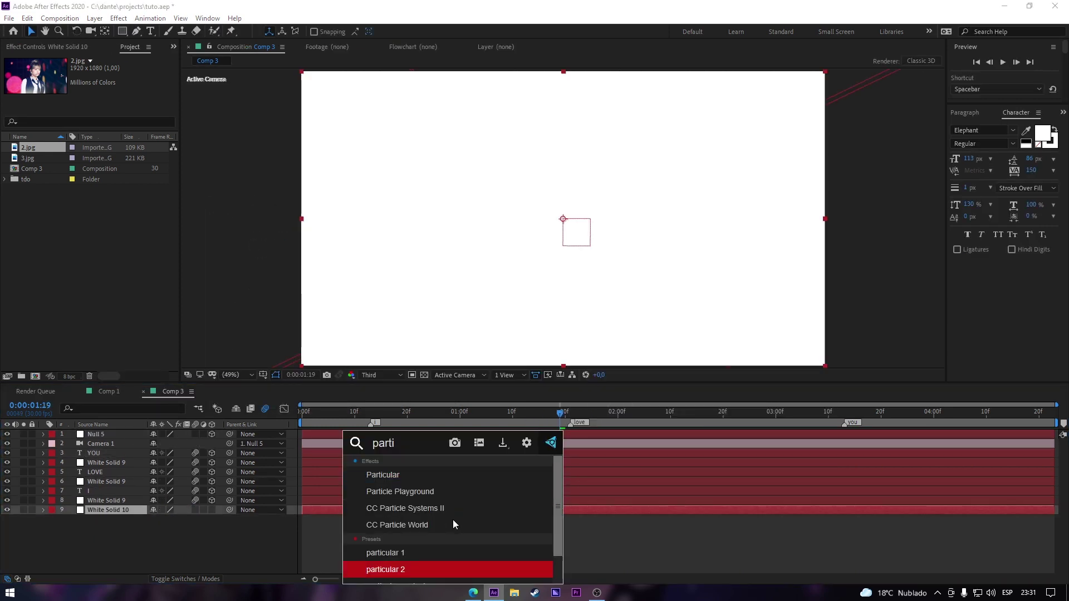
key("Return")
left_click(301, 412)
key("space")
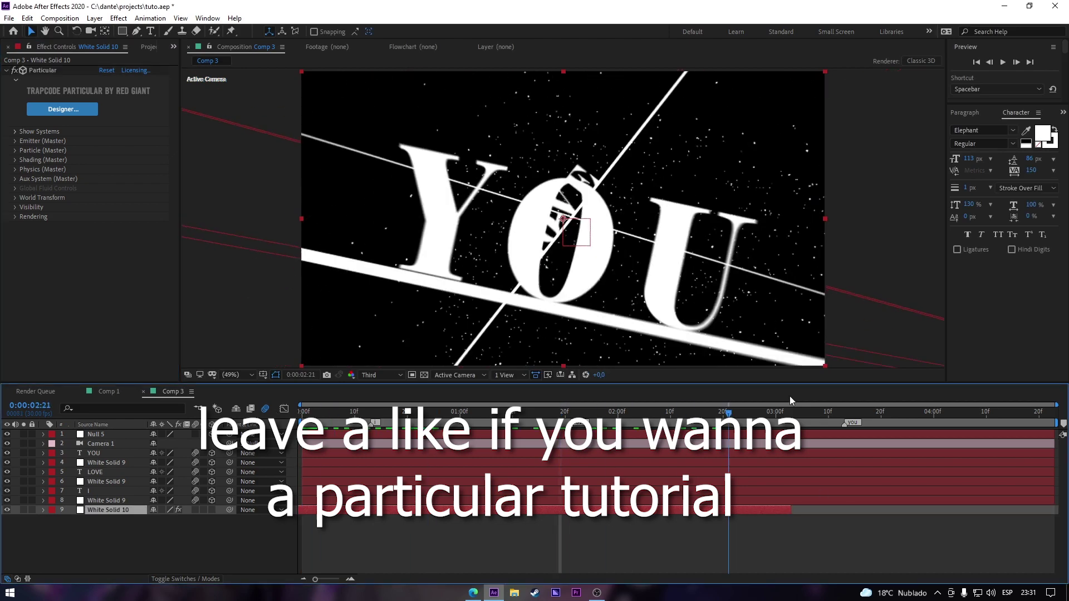
Set Particular's Emitter Size Z to 6293 and Z Offset W to -1400, and enable motion blur on the particle solid.
left_click(15, 160)
scroll(118, 146, "down", 2)
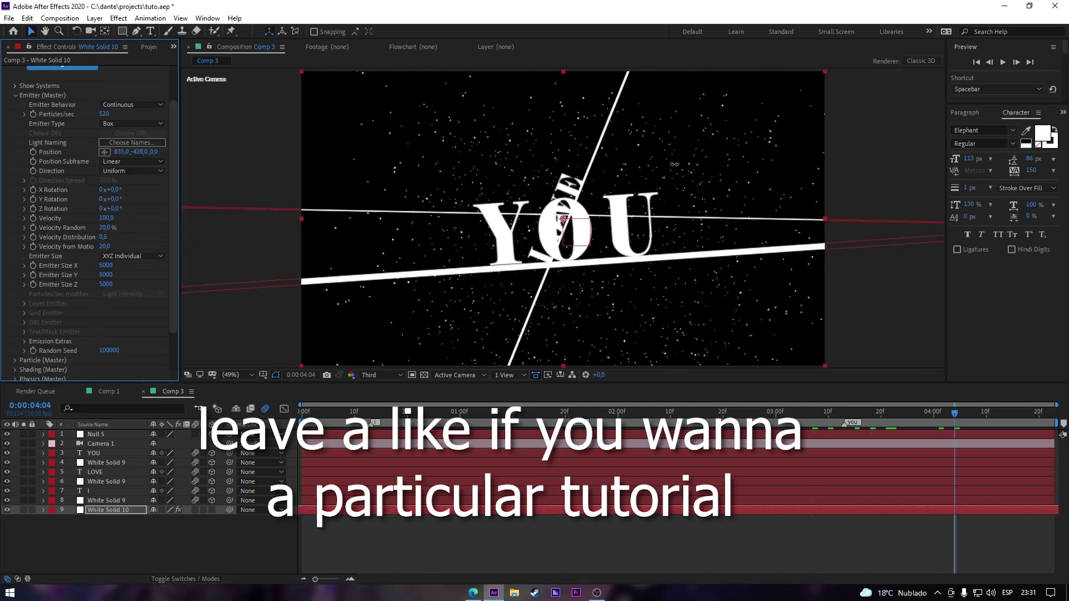
scroll(43, 313, "down", 4)
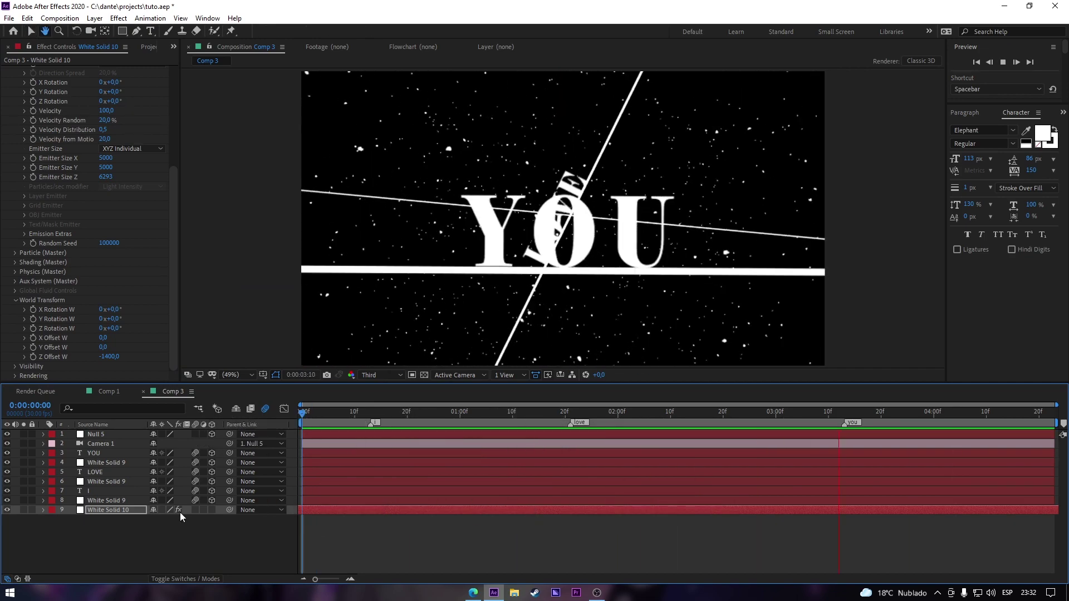
left_click(194, 510)
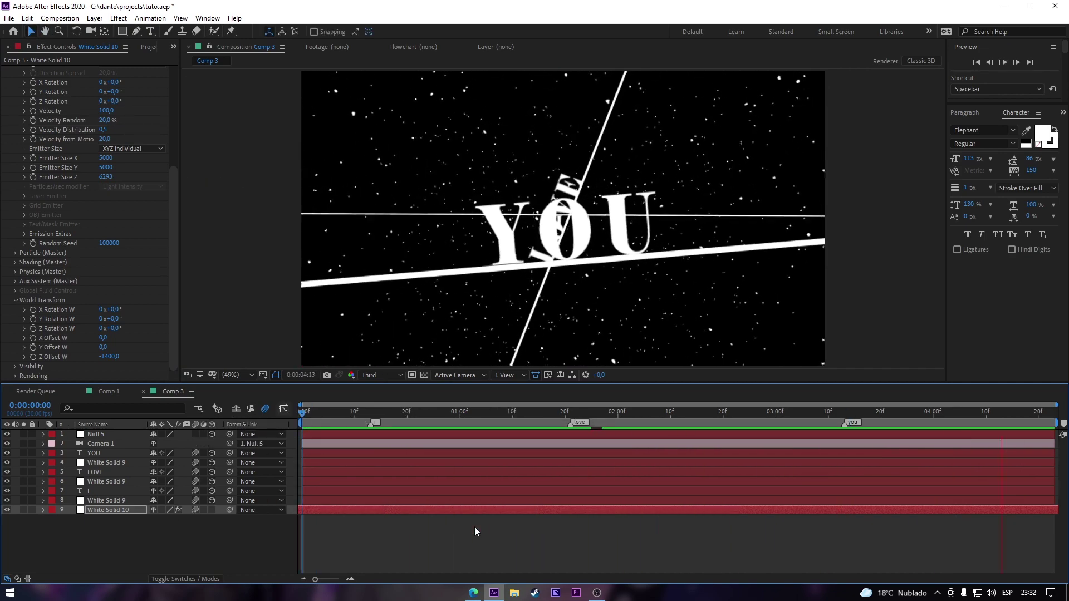
key("space")
Create another white solid, place it at the top of the layer stack and apply Optical Flares to it.
key("ctrl+y")
key("Return")
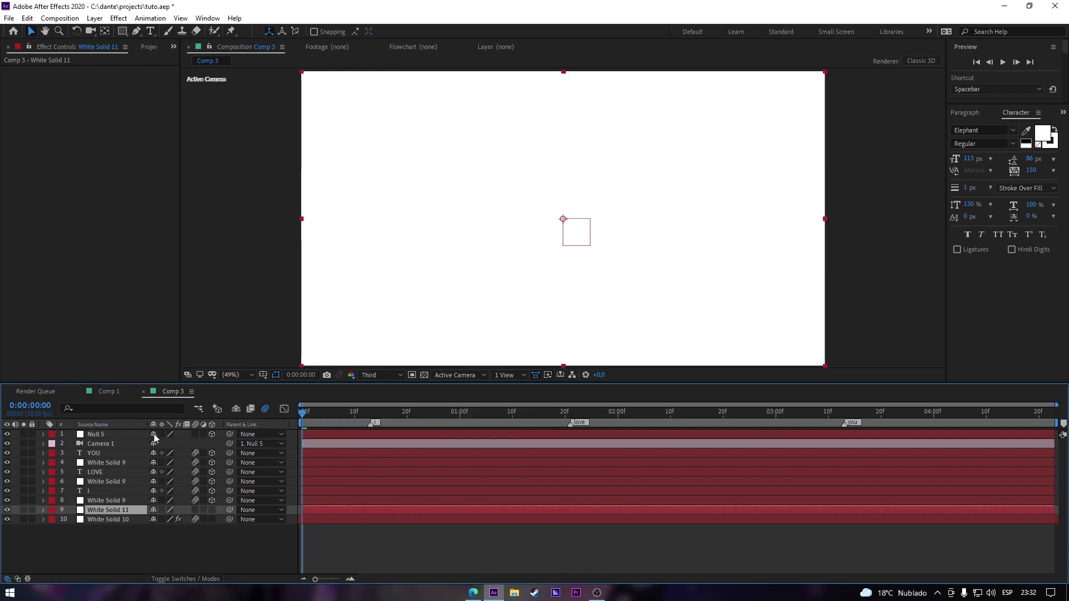
left_click_drag(154, 438, 189, 432)
key("ctrl+space")
type("opt")
key("Return")
Load a warm orange flare preset from the Light folder of the Optical Flares preset browser and accept it.
left_click(62, 93)
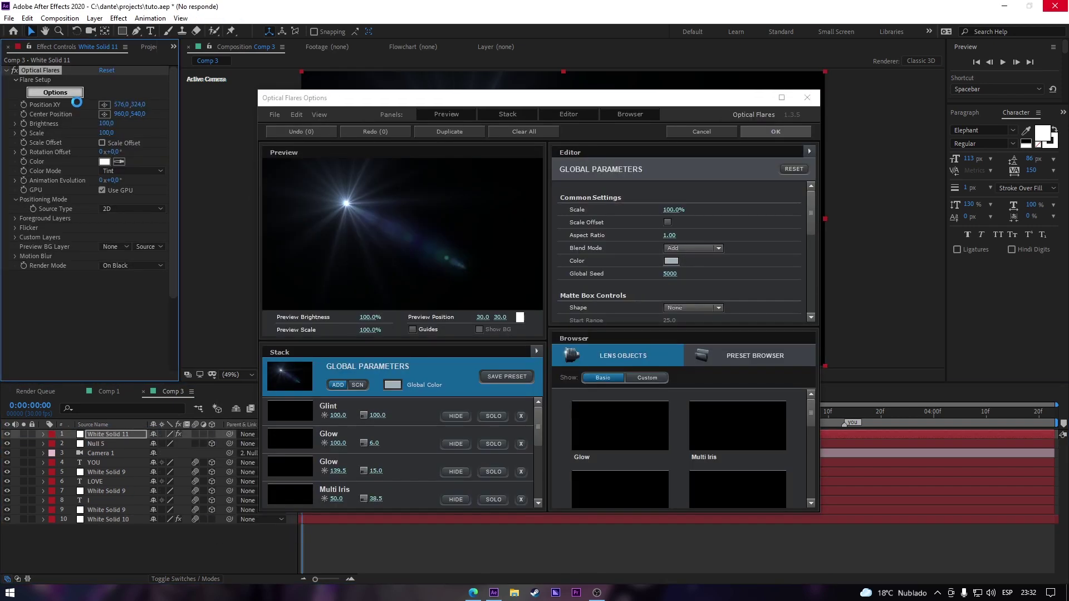
left_click(754, 356)
left_click(712, 436)
left_click(646, 440)
scroll(646, 440, "down", 5)
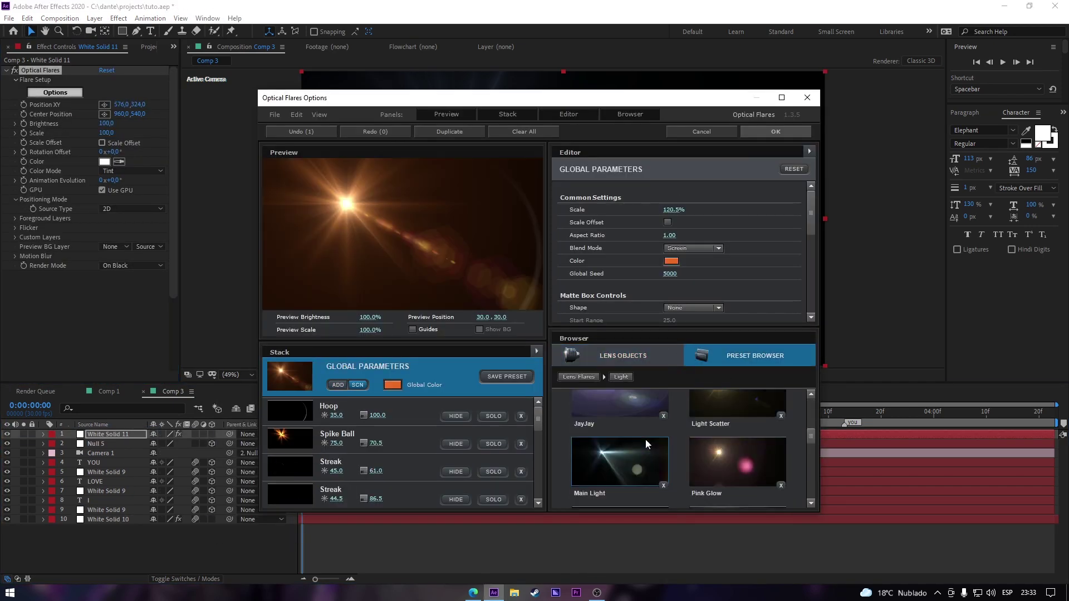
left_click(776, 131)
Set the flare's Render Mode to On Transparent and place its source outside the frame's upper right, at 1735.7, -223.6.
left_click_drag(458, 160, 771, 81)
scroll(772, 81, "down", 2)
left_click(132, 266)
left_click(140, 290)
left_click_drag(302, 413, 554, 397)
left_click_drag(670, 148, 671, 112)
Reopen the Optical Flares options, adjust one of the flare's settings and accept the change.
left_click(56, 92)
scroll(685, 223, "down", 3)
left_click(712, 271)
left_click(711, 370)
left_click(776, 131)
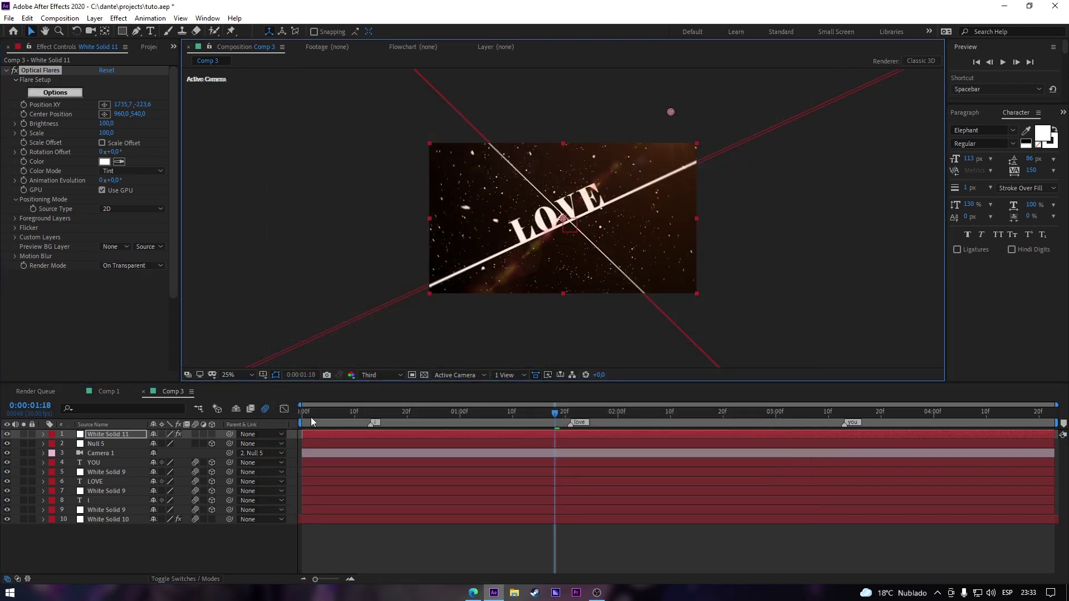
Try the flare with a 3D source type, its position at 1735.7, 1100.4 and Position Z at -4200.
left_click_drag(310, 413, 844, 394)
left_click(134, 209)
left_click(142, 234)
left_click_drag(115, 114, 98, 114)
left_click_drag(134, 123, 787, 206)
scroll(676, 495, "up", 1)
Preview the whole scene from the first frame with the particles and flare.
left_click(976, 62)
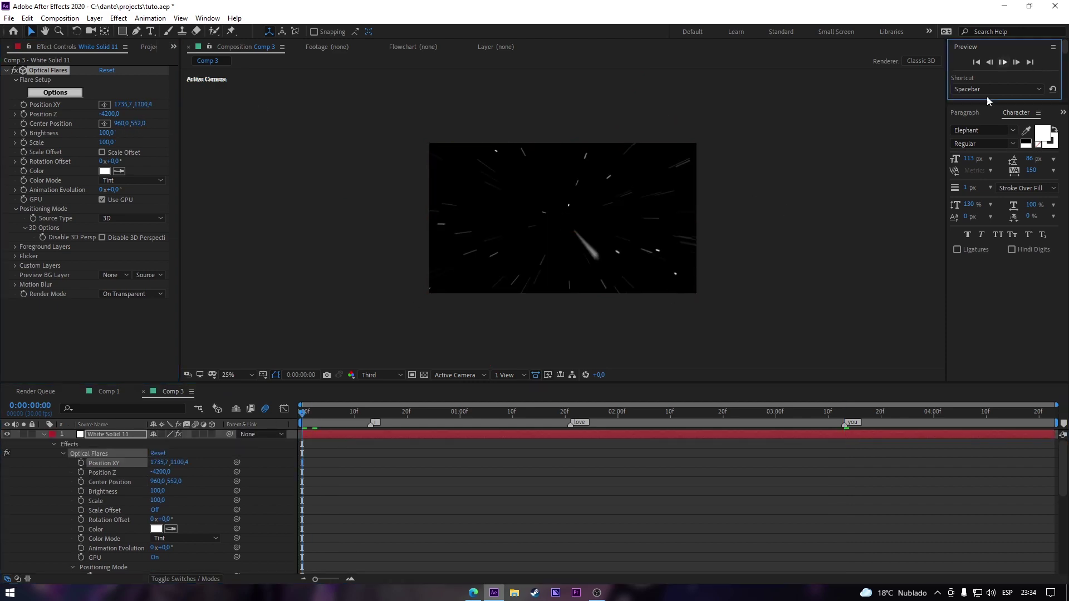
key("space")
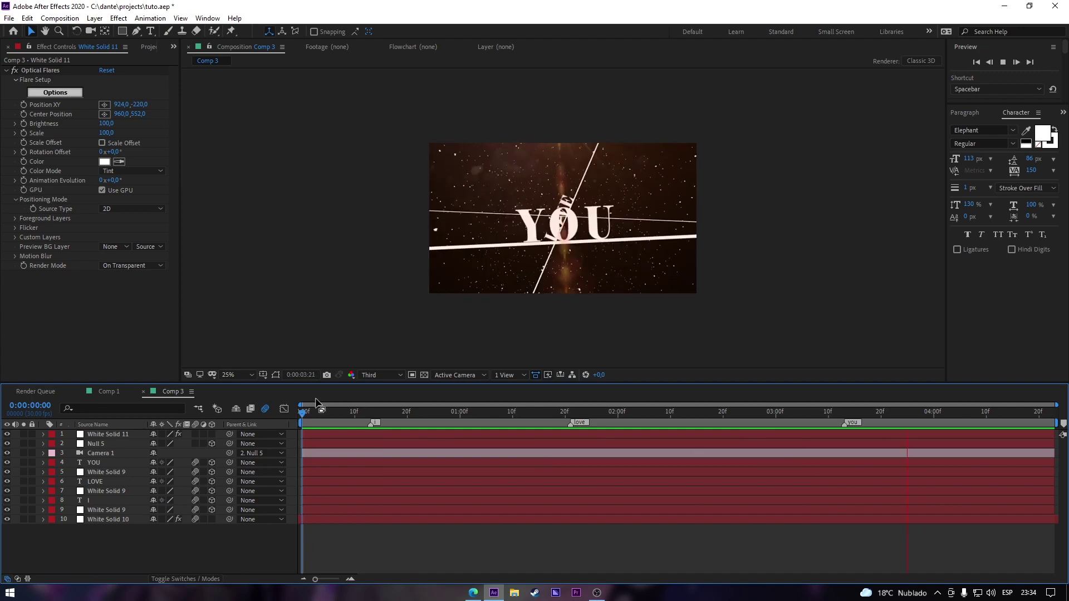
key("space")
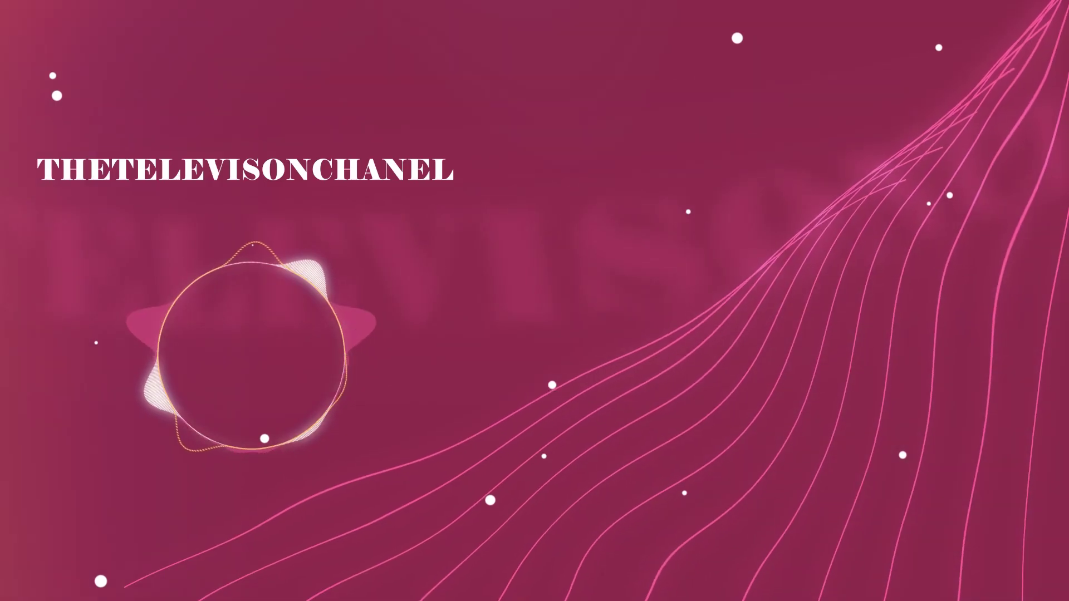